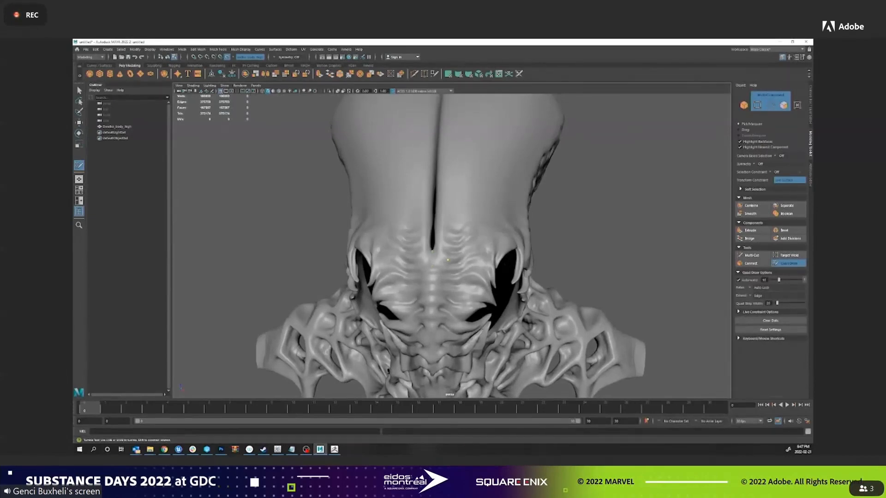
# Build a Quad Draw strip of quads along the right side of the head's central groove, from its lower tip up toward the crown.
pyautogui.keyDown('shift'); pyautogui.click(438, 254); pyautogui.keyUp('shift')
pyautogui.keyDown('shift'); pyautogui.click(441, 235); pyautogui.keyUp('shift')
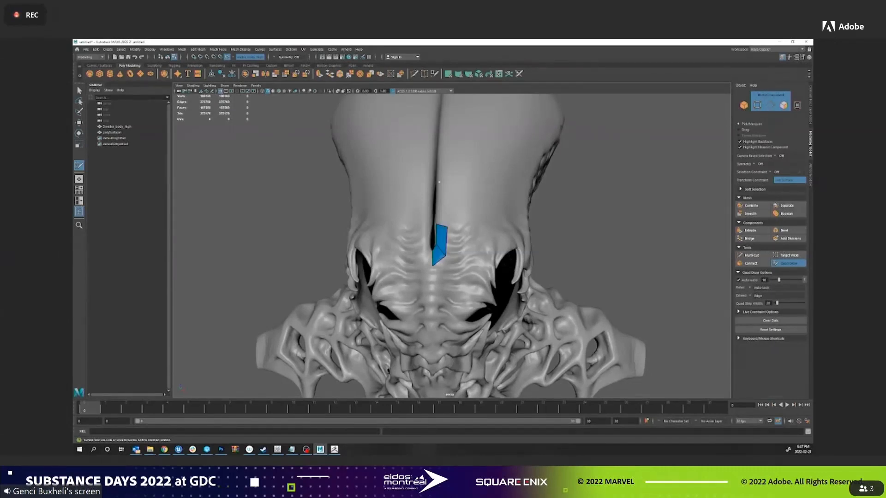
pyautogui.keyDown('shift'); pyautogui.click(443, 205); pyautogui.keyUp('shift')
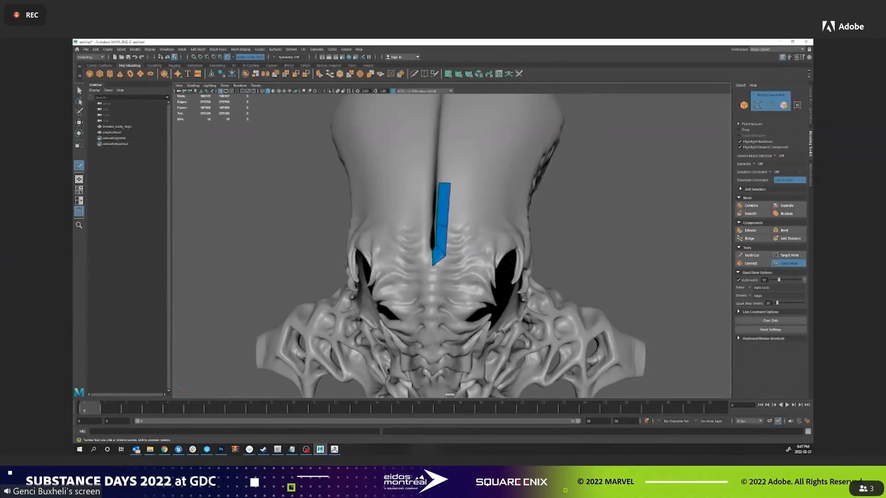
pyautogui.keyDown('alt'); pyautogui.moveTo(443, 203); pyautogui.dragTo(447, 272); pyautogui.keyUp('alt')
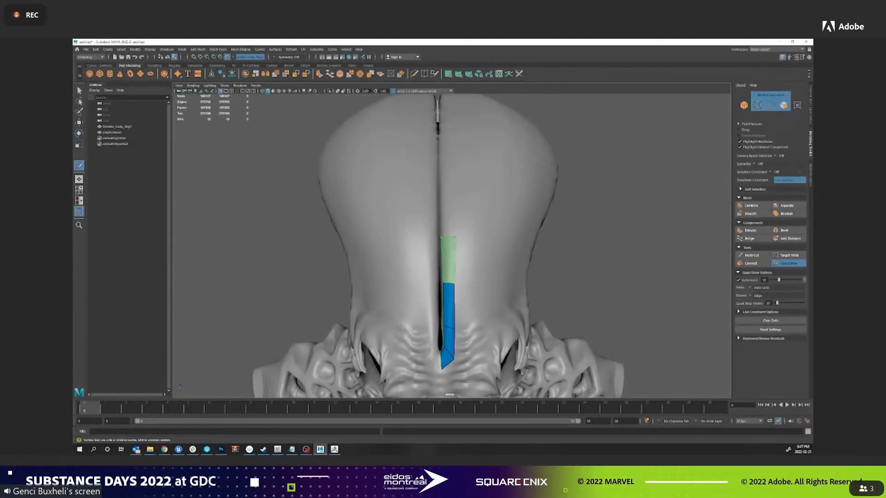
pyautogui.keyDown('shift'); pyautogui.click(448, 259); pyautogui.keyUp('shift')
pyautogui.click(455, 190)
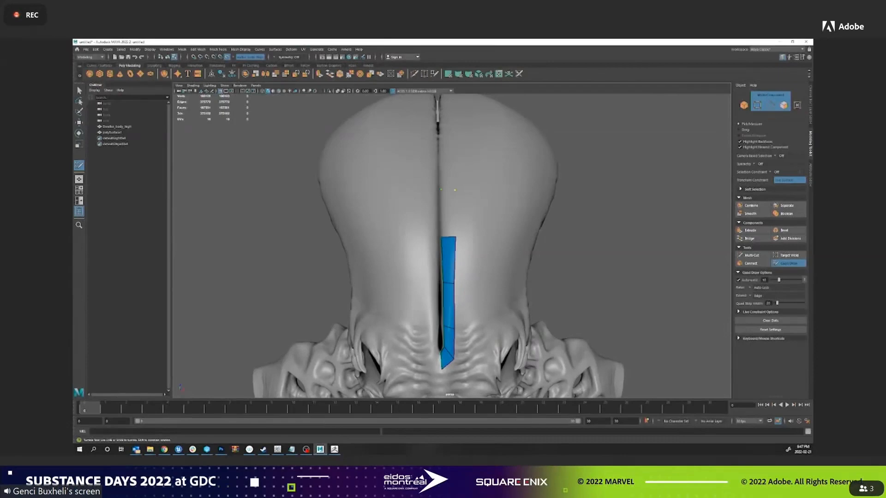
pyautogui.keyDown('shift'); pyautogui.click(449, 213); pyautogui.keyUp('shift')
pyautogui.keyDown('alt'); pyautogui.moveTo(448, 214); pyautogui.dragTo(446, 224); pyautogui.keyUp('alt')
pyautogui.click(439, 154)
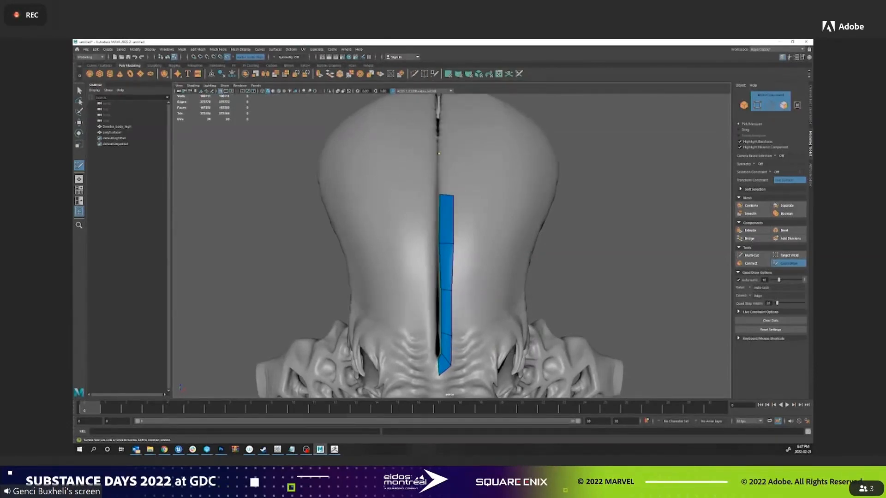
pyautogui.keyDown('shift'); pyautogui.click(446, 174); pyautogui.keyUp('shift')
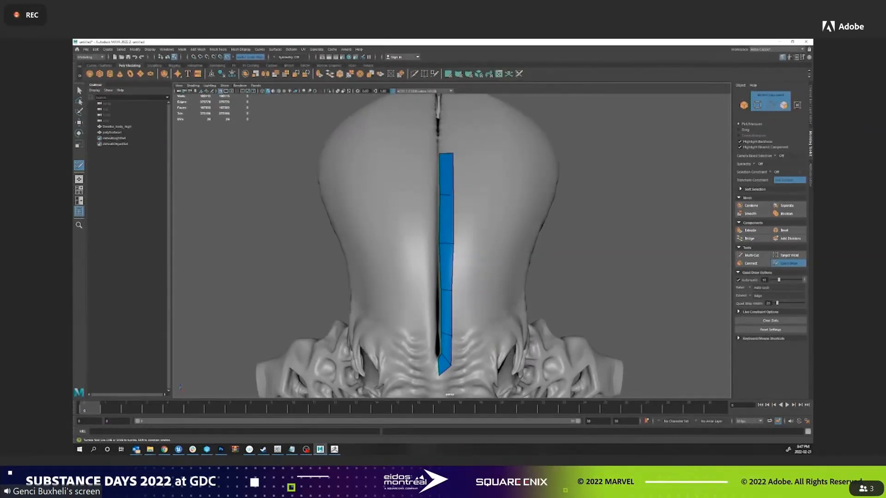
pyautogui.keyDown('shift'); pyautogui.click(446, 140); pyautogui.keyUp('shift')
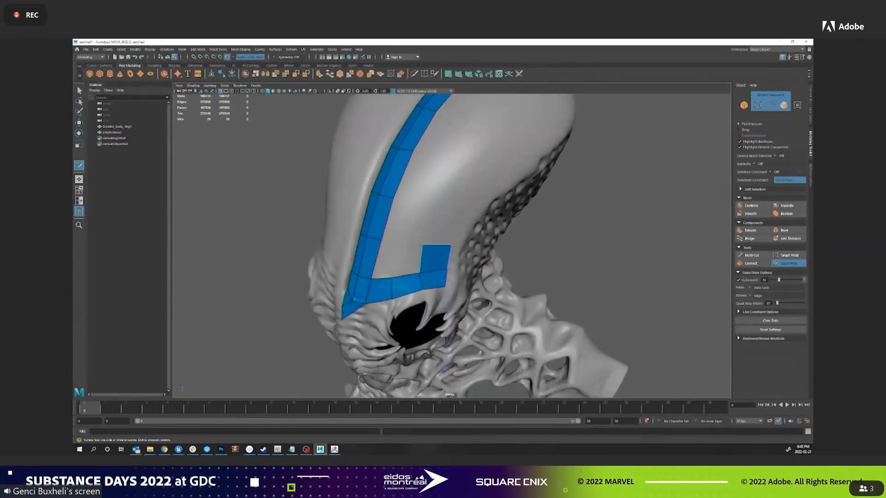
# Extend the side strip of quads from above the eye socket up along the head's outer edge, and adjust its vertices.
pyautogui.moveTo(437, 247); pyautogui.dragTo(520, 142)
pyautogui.keyDown('alt'); pyautogui.moveTo(519, 142); pyautogui.dragTo(475, 232, button='middle'); pyautogui.keyUp('alt')
pyautogui.moveTo(475, 233); pyautogui.dragTo(506, 232)
pyautogui.moveTo(439, 289); pyautogui.dragTo(441, 293)
pyautogui.moveTo(416, 322); pyautogui.dragTo(422, 324)
pyautogui.moveTo(403, 364); pyautogui.dragTo(409, 364)
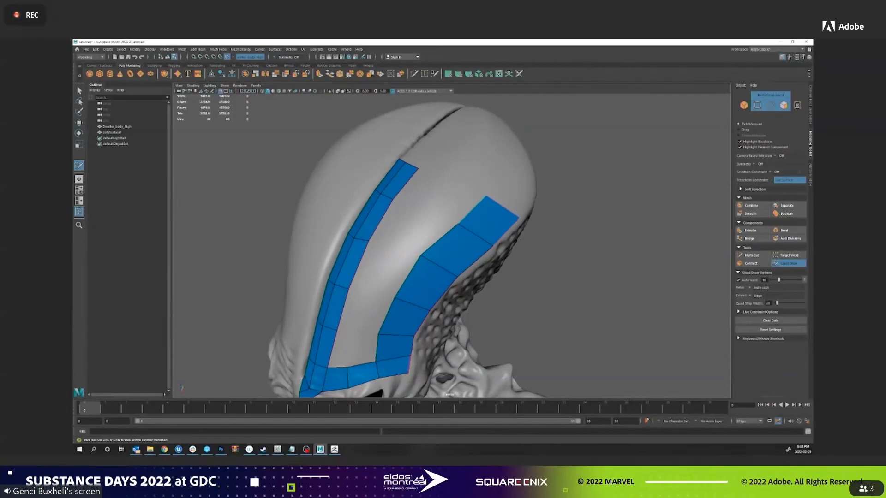
# Fill the gap between the central and outer strips with quads, and adjust the patch to the head surface.
pyautogui.keyDown('shift'); pyautogui.click(363, 350); pyautogui.keyUp('shift')
pyautogui.keyDown('shift'); pyautogui.click(341, 348); pyautogui.keyUp('shift')
pyautogui.click(367, 295)
pyautogui.keyDown('shift'); pyautogui.click(353, 311); pyautogui.keyUp('shift')
pyautogui.keyDown('shift'); pyautogui.click(372, 314); pyautogui.keyUp('shift')
pyautogui.keyDown('shift'); pyautogui.click(383, 268); pyautogui.keyUp('shift')
pyautogui.keyDown('shift'); pyautogui.click(410, 224); pyautogui.keyUp('shift')
pyautogui.click(447, 180)
pyautogui.keyDown('shift'); pyautogui.click(422, 190); pyautogui.keyUp('shift')
pyautogui.keyDown('shift'); pyautogui.click(452, 201); pyautogui.keyUp('shift')
pyautogui.moveTo(467, 187); pyautogui.dragTo(465, 190)
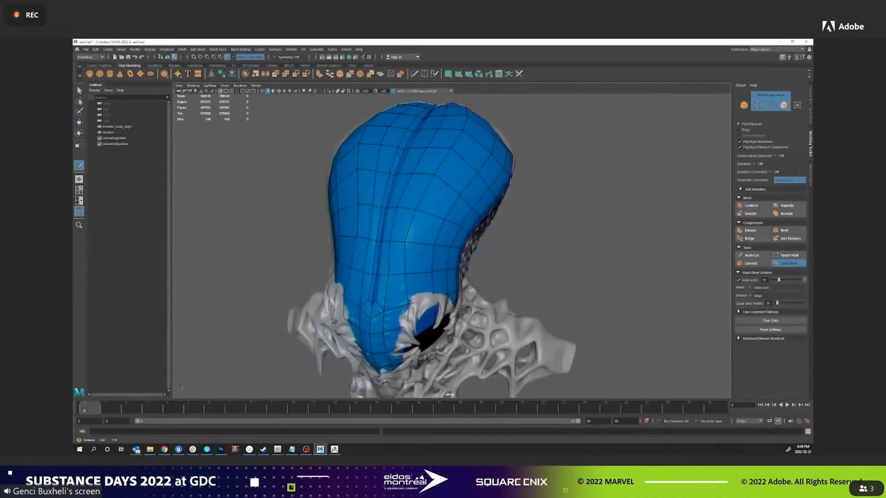
pyautogui.keyDown('alt'); pyautogui.moveTo(415, 231); pyautogui.dragTo(410, 236); pyautogui.keyUp('alt')
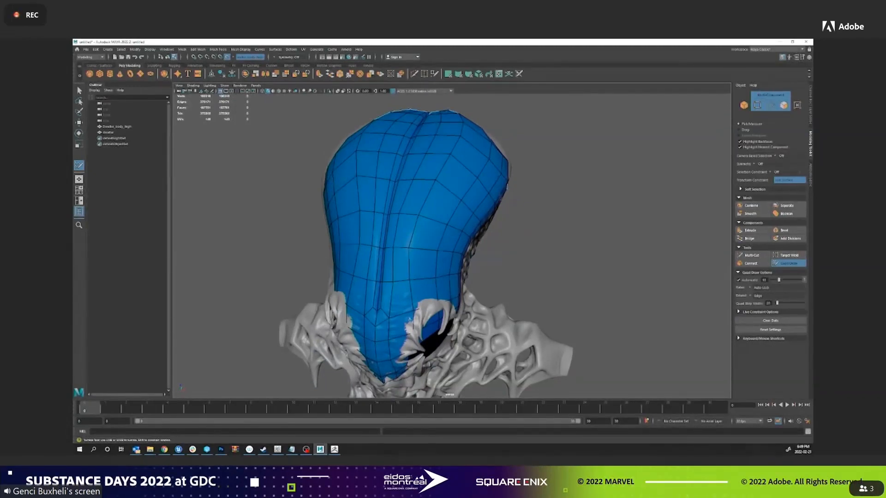
# Leave Quad Draw with the low-poly head mesh selected and examine its UV shell layout in the UV Editor.
pyautogui.press('w')
pyautogui.moveTo(531, 141); pyautogui.dragTo(562, 132, button='right')
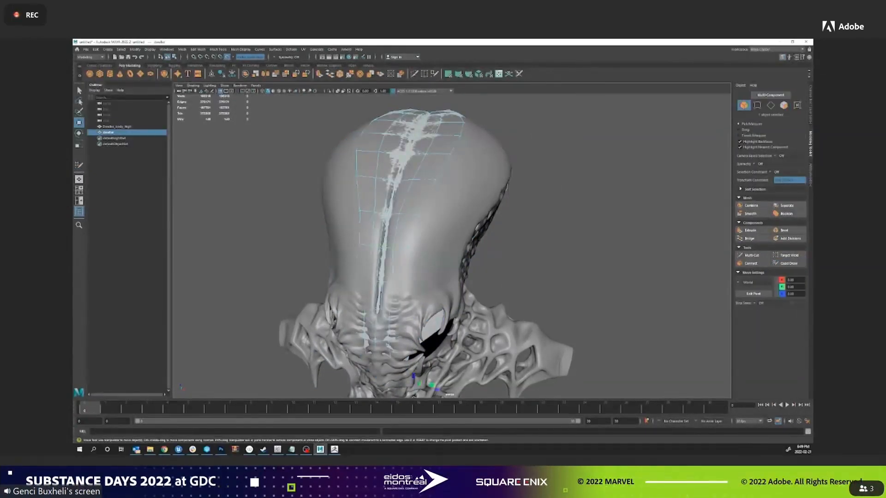
pyautogui.click(499, 74)
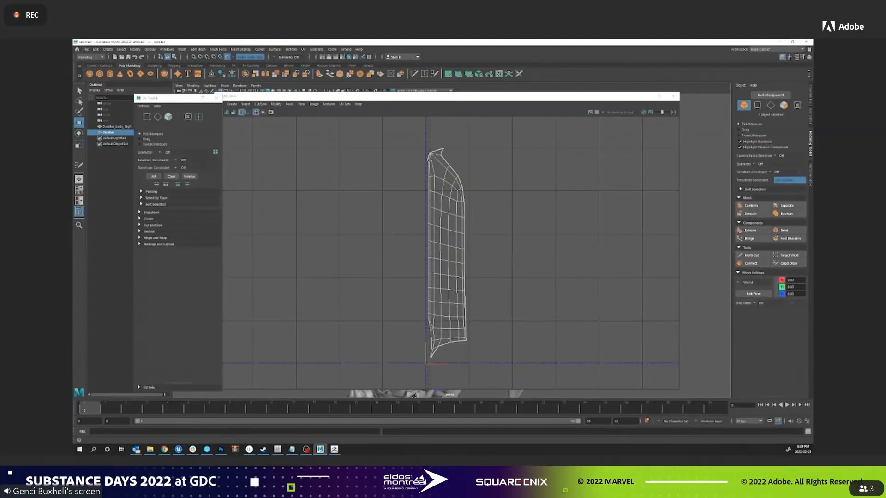
pyautogui.keyDown('alt'); pyautogui.moveTo(446, 258); pyautogui.dragTo(443, 227, button='middle'); pyautogui.keyUp('alt')
pyautogui.keyDown('alt'); pyautogui.moveTo(444, 227); pyautogui.dragTo(466, 232, button='right'); pyautogui.keyUp('alt')
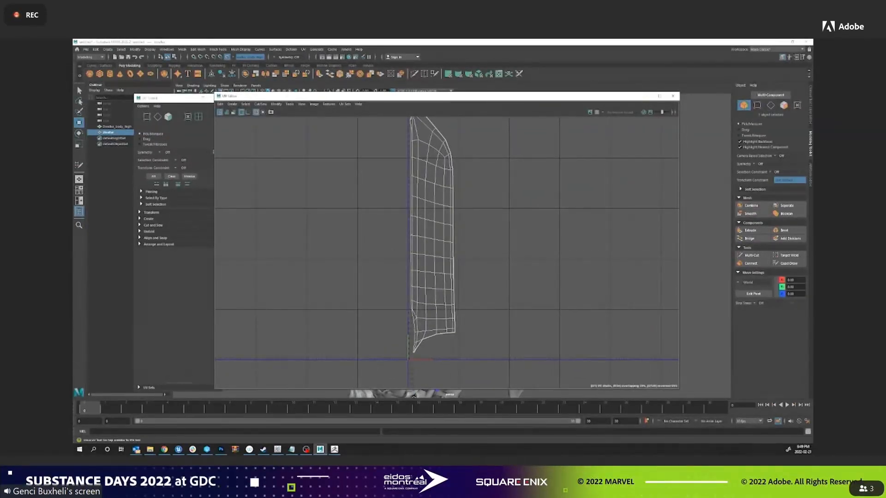
pyautogui.keyDown('alt'); pyautogui.moveTo(466, 232); pyautogui.dragTo(460, 247, button='middle'); pyautogui.keyUp('alt')
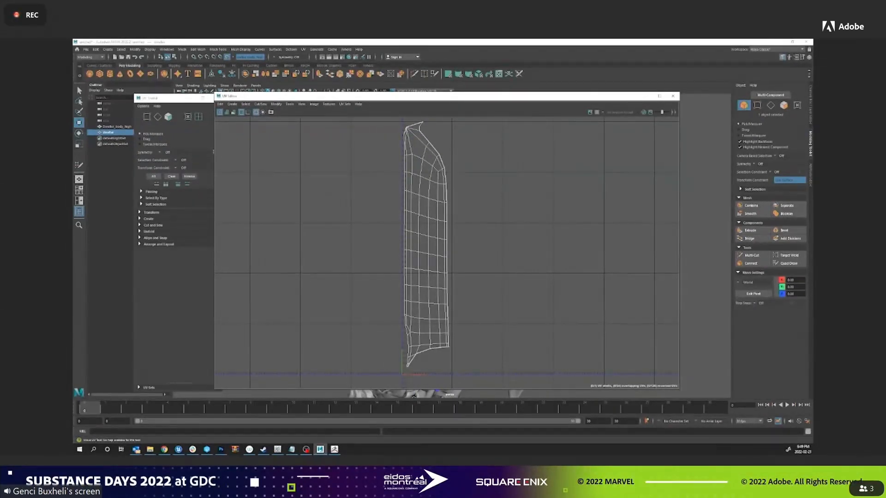
pyautogui.keyDown('alt'); pyautogui.moveTo(459, 258); pyautogui.dragTo(460, 225, button='middle'); pyautogui.keyUp('alt')
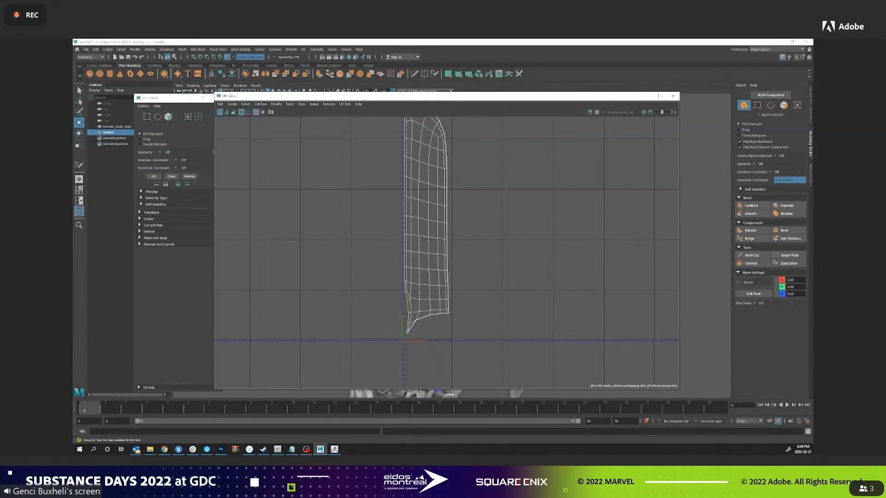
pyautogui.click(672, 95)
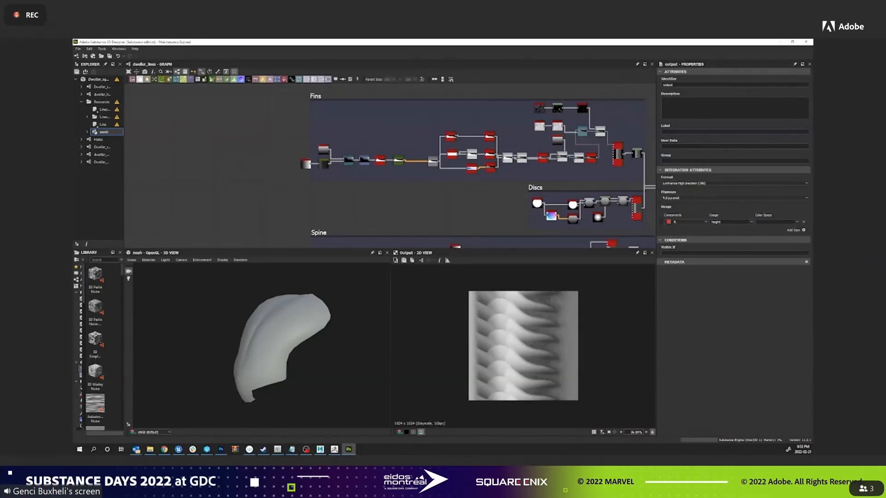
# In Substance 3D Designer, examine the Fins silhouette by previewing its linear gradient, Curve, Directional Warp and Gradient Map nodes.
pyautogui.scroll(5, 305, 130)
pyautogui.scroll(-1, 354, 170)
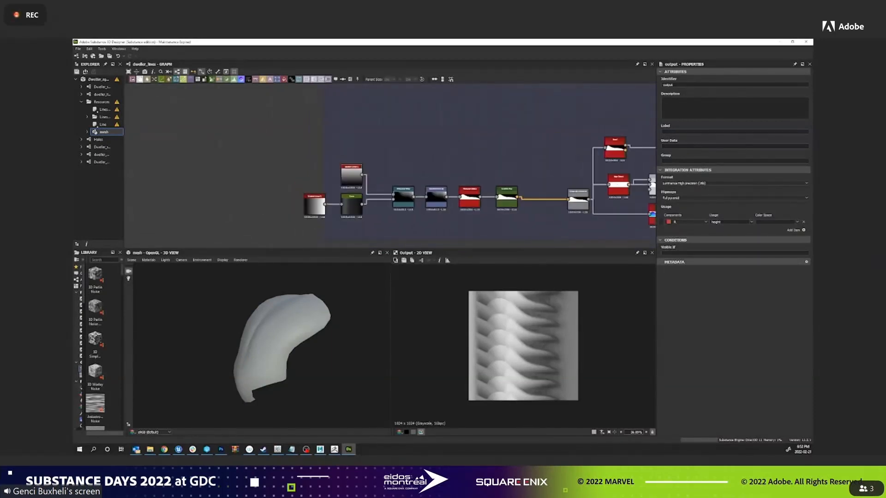
pyautogui.doubleClick(314, 200)
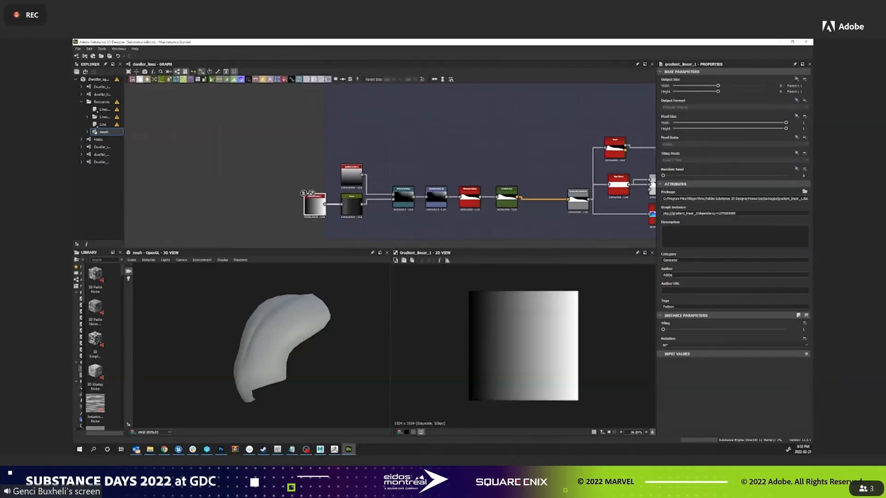
pyautogui.doubleClick(351, 203)
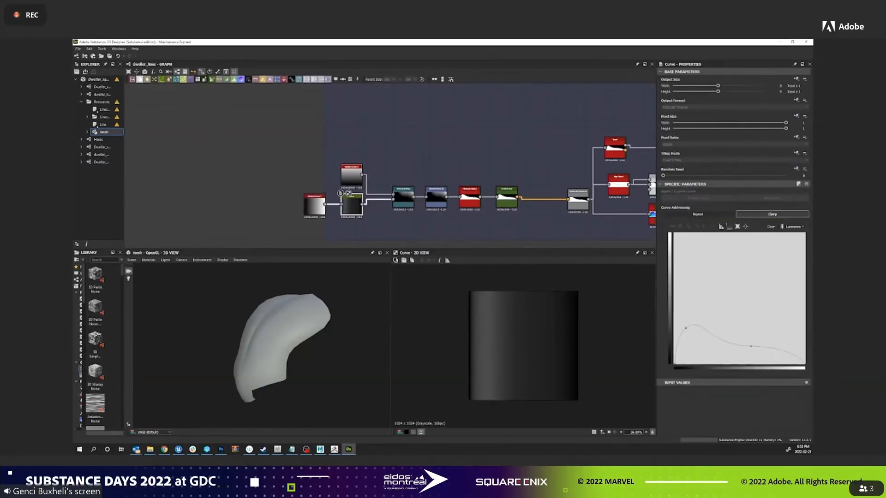
pyautogui.doubleClick(402, 196)
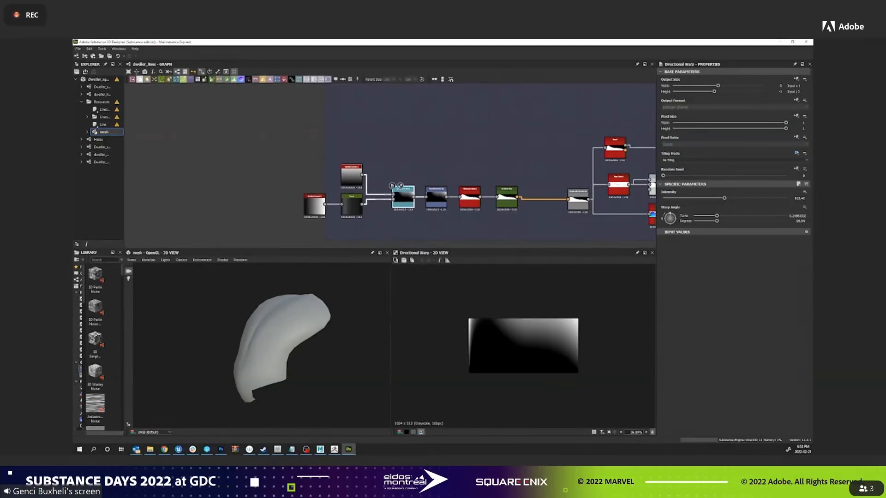
pyautogui.moveTo(408, 219); pyautogui.dragTo(356, 209, button='middle')
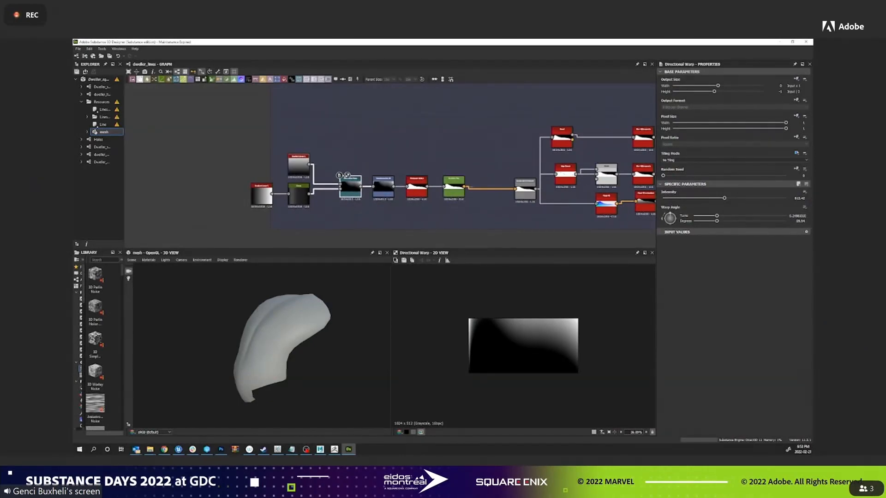
pyautogui.doubleClick(454, 187)
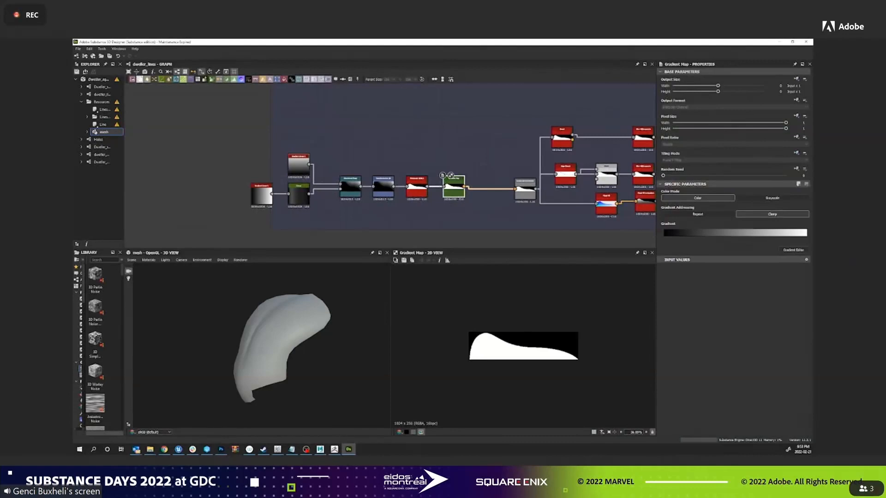
pyautogui.scroll(4, 523, 347)
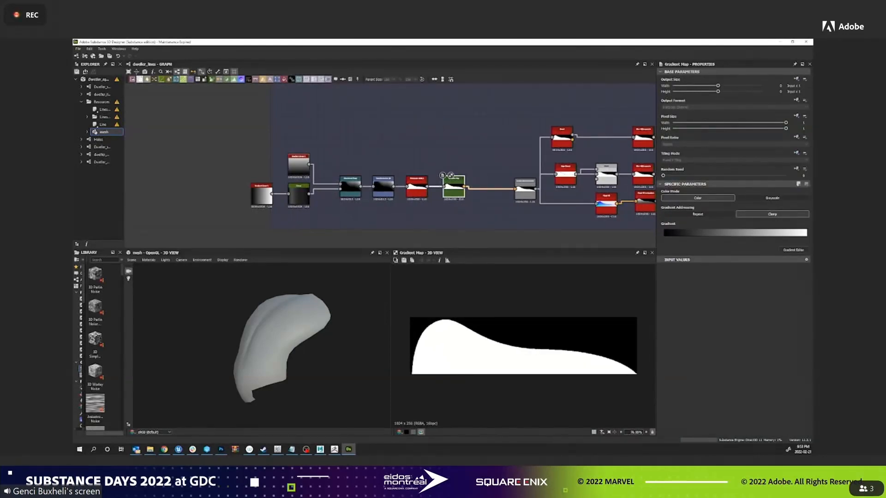
pyautogui.moveTo(507, 162); pyautogui.dragTo(308, 161, button='middle')
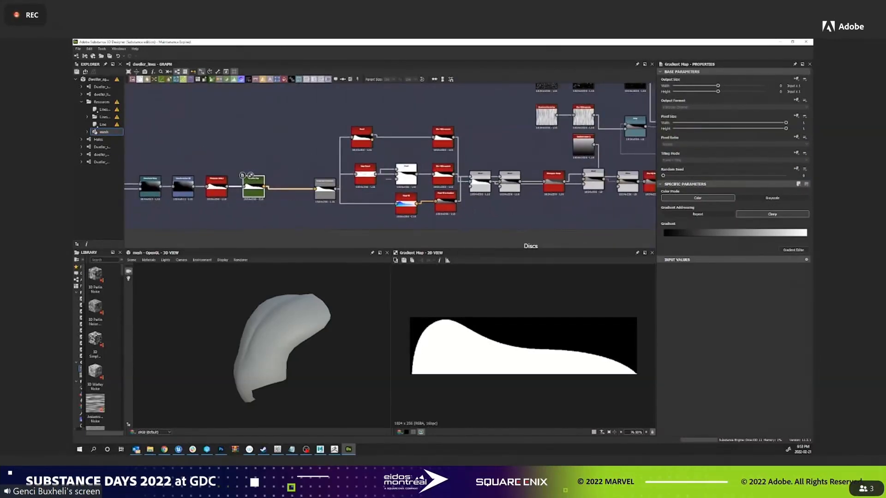
# Preview the Fins chain's Blend, Blur HQ Grayscale and Tile Sampler nodes to examine the shading and tiling of the fin.
pyautogui.doubleClick(480, 184)
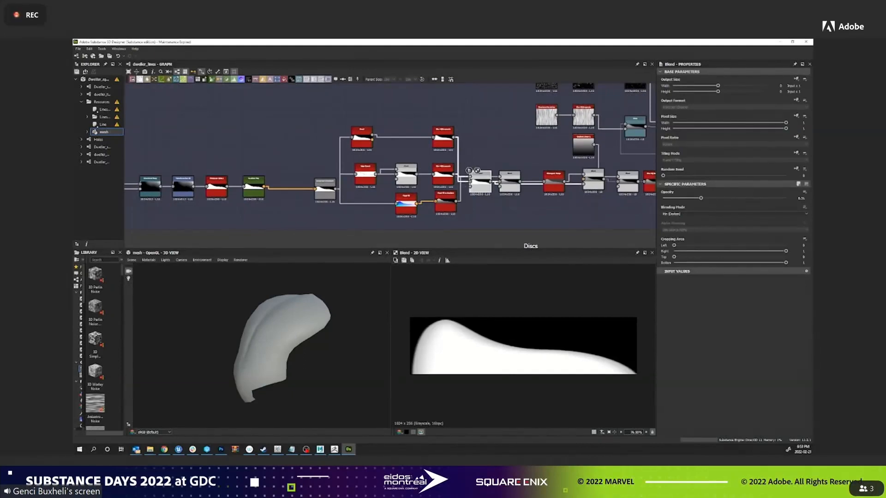
pyautogui.moveTo(552, 182); pyautogui.dragTo(411, 169, button='middle')
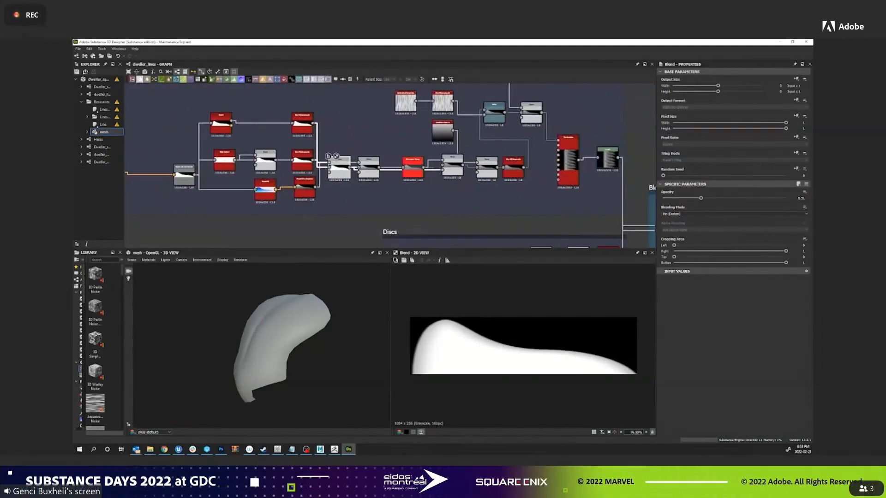
pyautogui.doubleClick(513, 168)
pyautogui.moveTo(538, 189); pyautogui.dragTo(455, 193, button='middle')
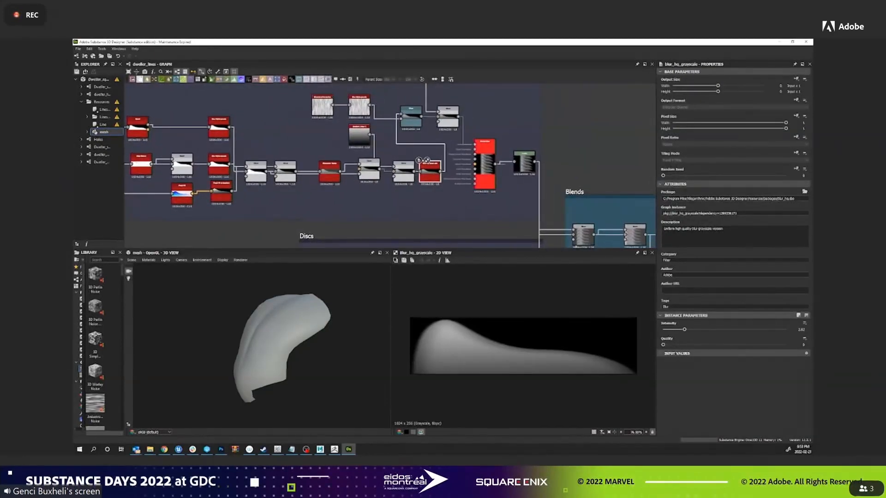
pyautogui.doubleClick(484, 163)
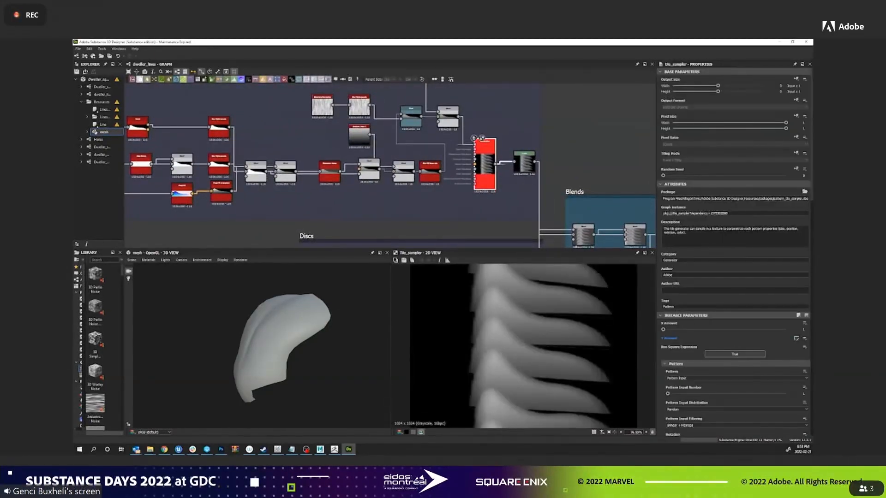
pyautogui.scroll(-4, 524, 346)
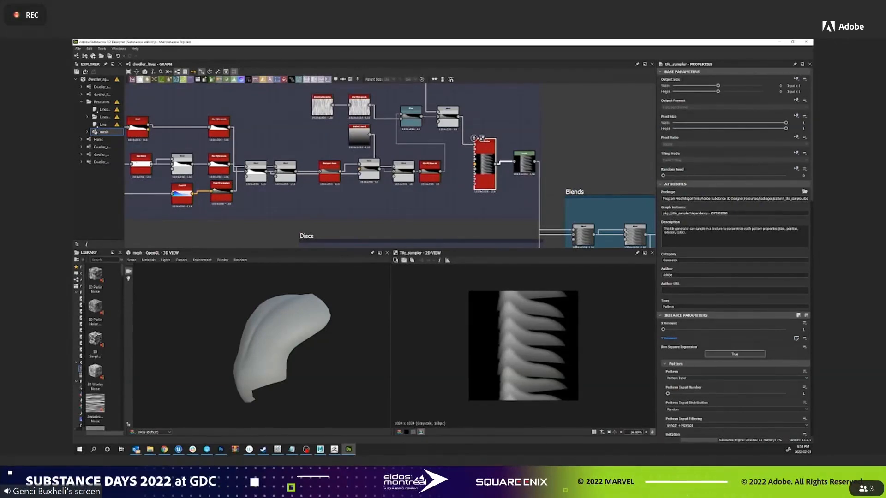
# Examine the Discs frame by previewing its disc Shape, final Blend and Tile Sampler nodes.
pyautogui.moveTo(452, 198); pyautogui.dragTo(320, 133, button='middle')
pyautogui.moveTo(342, 184); pyautogui.dragTo(430, 141, button='middle')
pyautogui.scroll(-1, 429, 141)
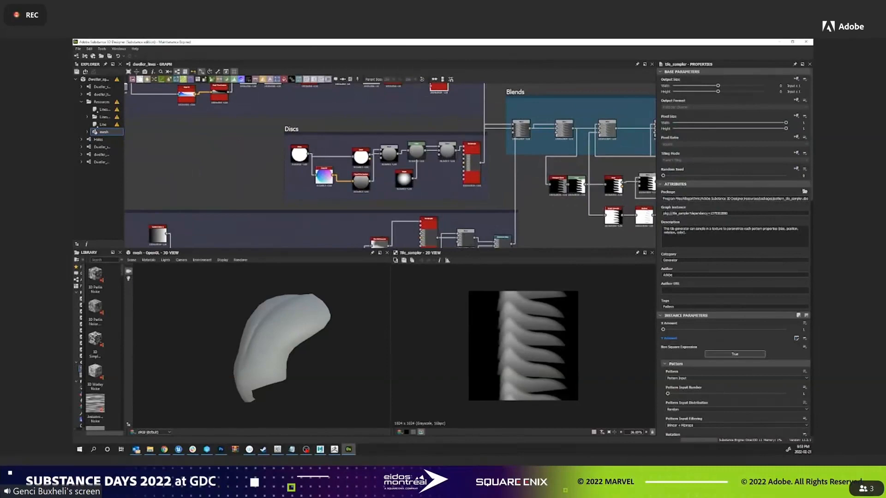
pyautogui.click(299, 155)
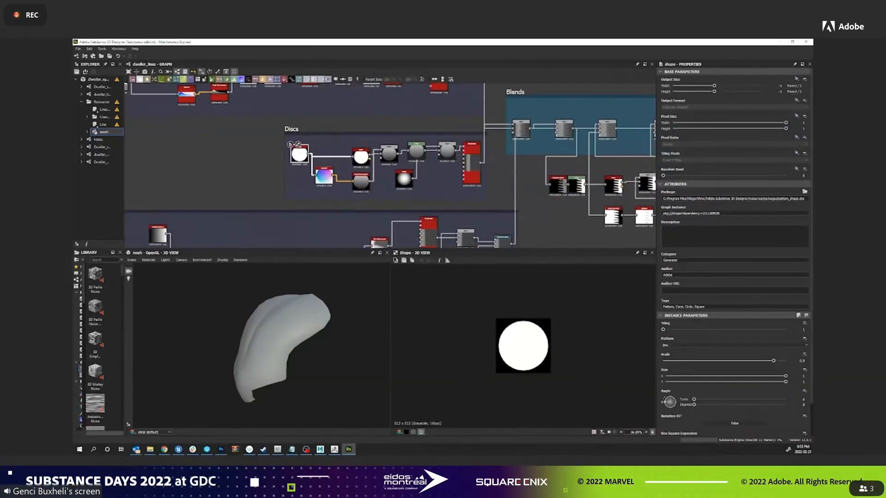
pyautogui.doubleClick(447, 152)
pyautogui.click(471, 162)
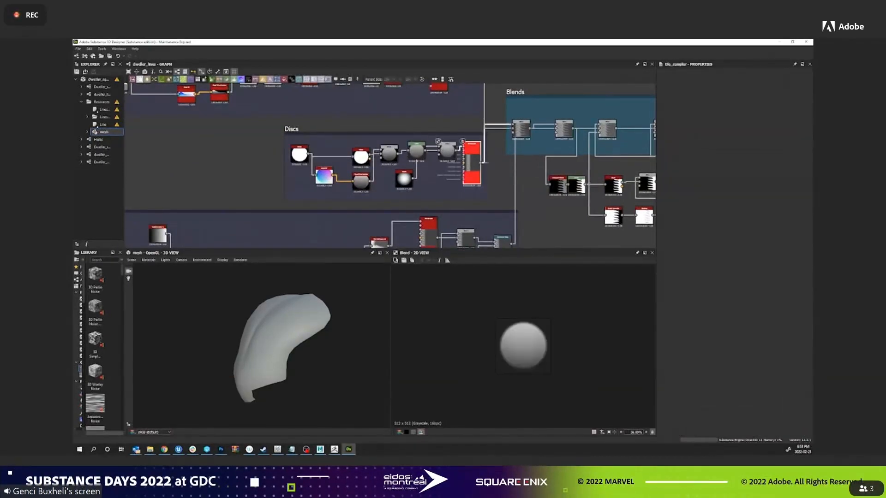
pyautogui.doubleClick(472, 163)
# Examine the Spine frame by previewing its Tile Sampler, square Shape and gradient Blend nodes.
pyautogui.moveTo(452, 203); pyautogui.dragTo(612, 84, button='middle')
pyautogui.moveTo(379, 162); pyautogui.dragTo(399, 188, button='middle')
pyautogui.scroll(-2, 410, 166)
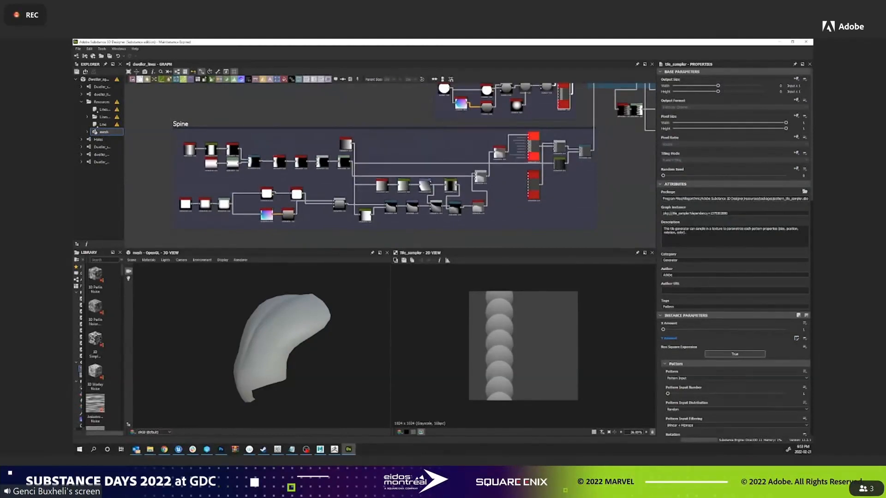
pyautogui.doubleClick(533, 140)
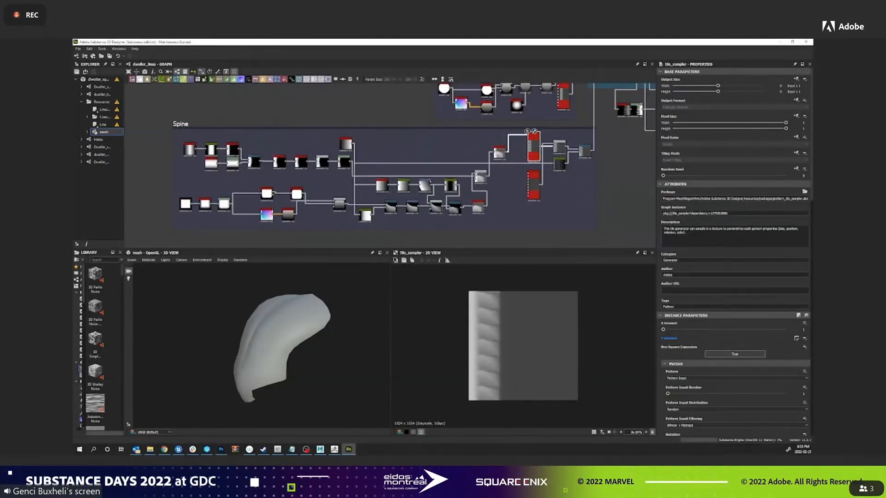
pyautogui.doubleClick(185, 203)
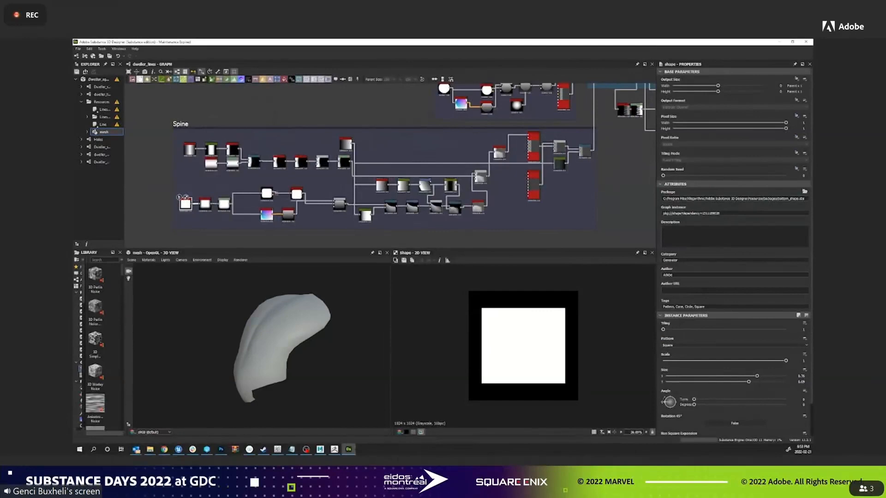
pyautogui.doubleClick(337, 202)
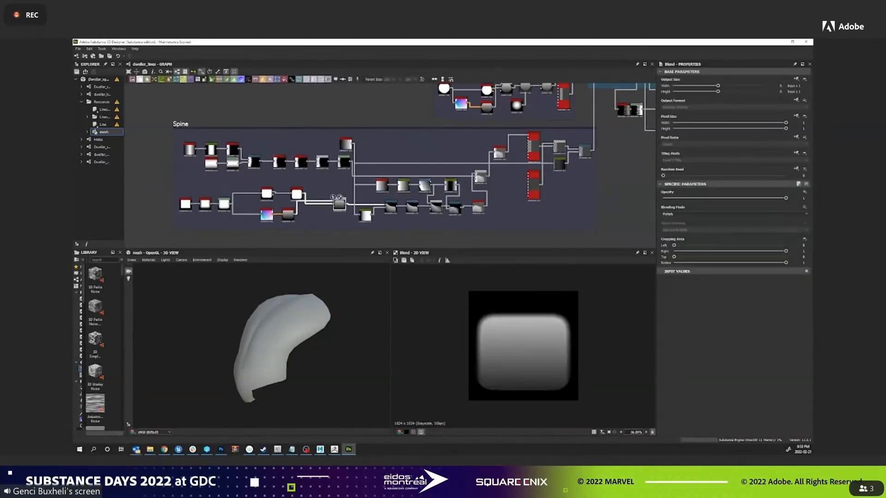
# Preview the Spine chain's Directional Warp, Histogram Range and final Tile Sampler nodes to examine how the pattern is built.
pyautogui.doubleClick(454, 207)
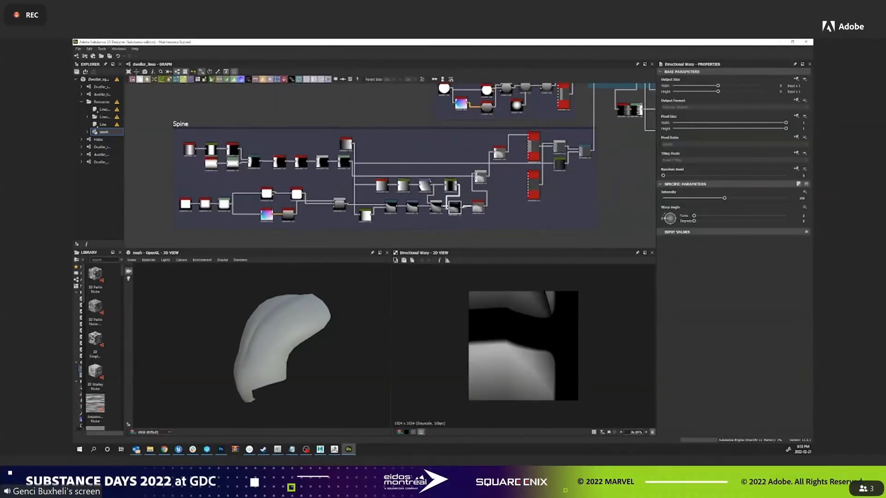
pyautogui.doubleClick(478, 205)
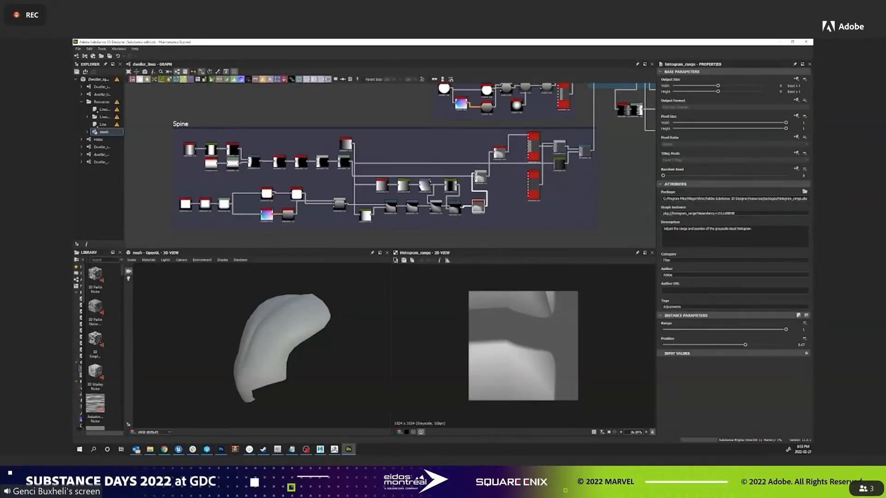
pyautogui.doubleClick(497, 151)
pyautogui.doubleClick(533, 145)
# Examine the first half of the Blends frame by previewing its successive Blend nodes up to the Curve node.
pyautogui.moveTo(533, 146); pyautogui.dragTo(371, 222, button='middle')
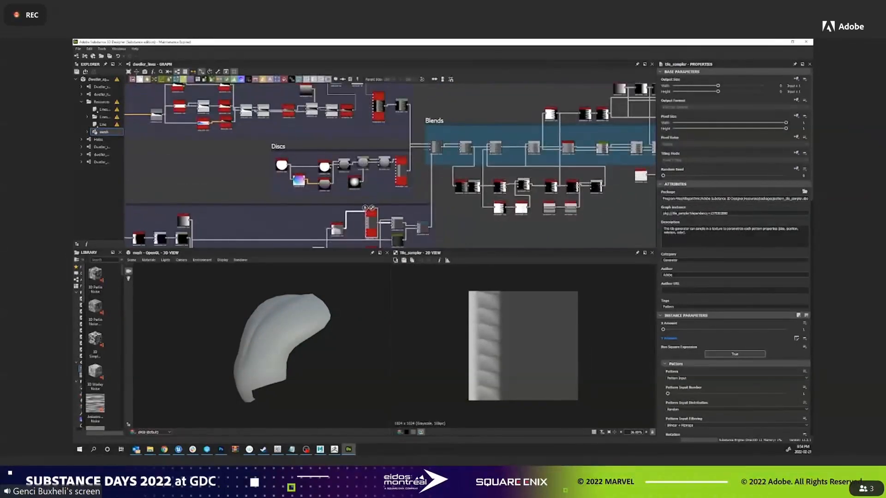
pyautogui.doubleClick(436, 147)
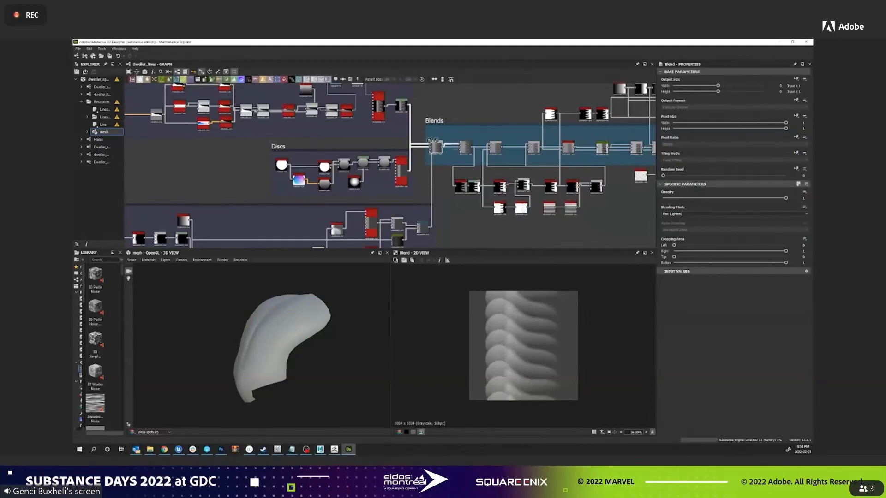
pyautogui.doubleClick(465, 147)
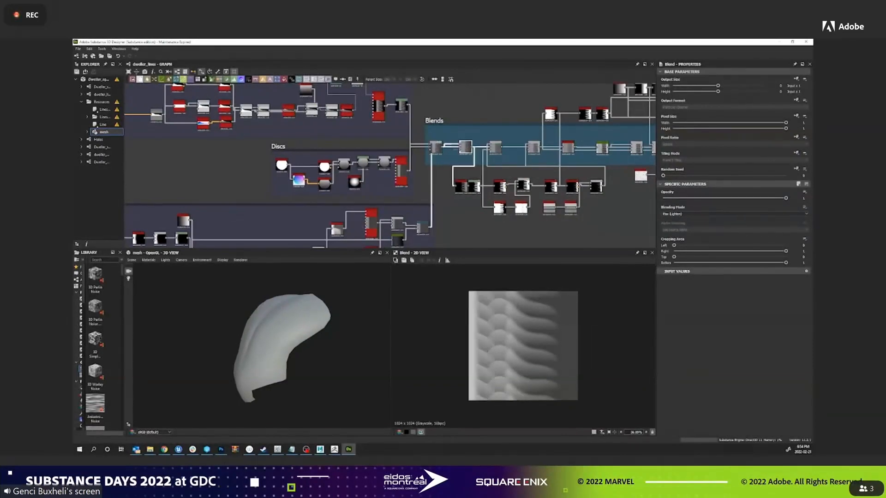
pyautogui.moveTo(468, 149); pyautogui.dragTo(361, 144, button='middle')
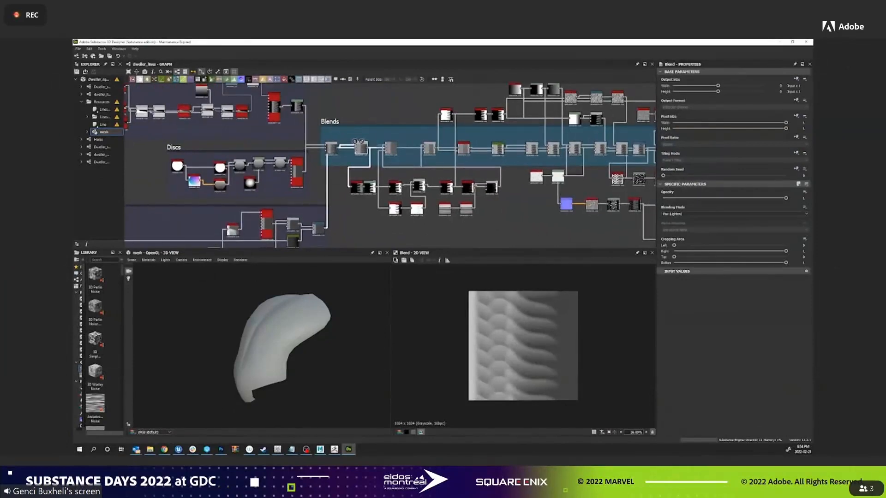
pyautogui.doubleClick(390, 147)
pyautogui.doubleClick(429, 148)
pyautogui.doubleClick(462, 148)
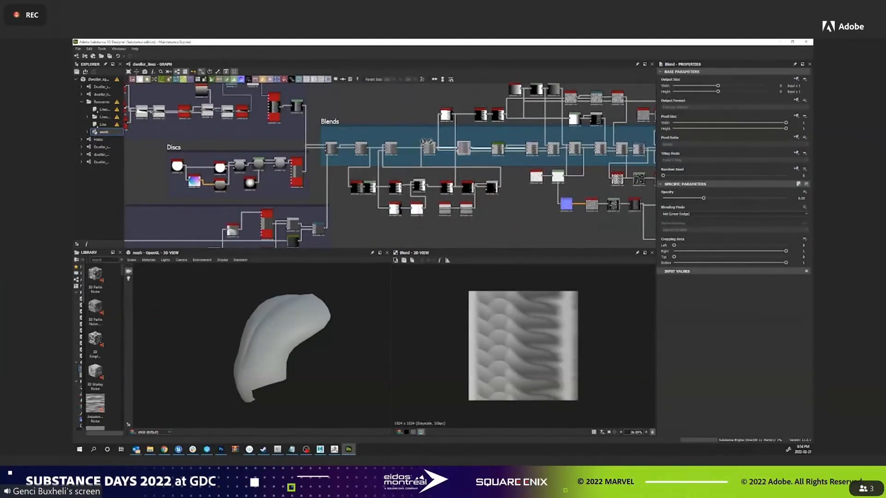
pyautogui.doubleClick(498, 148)
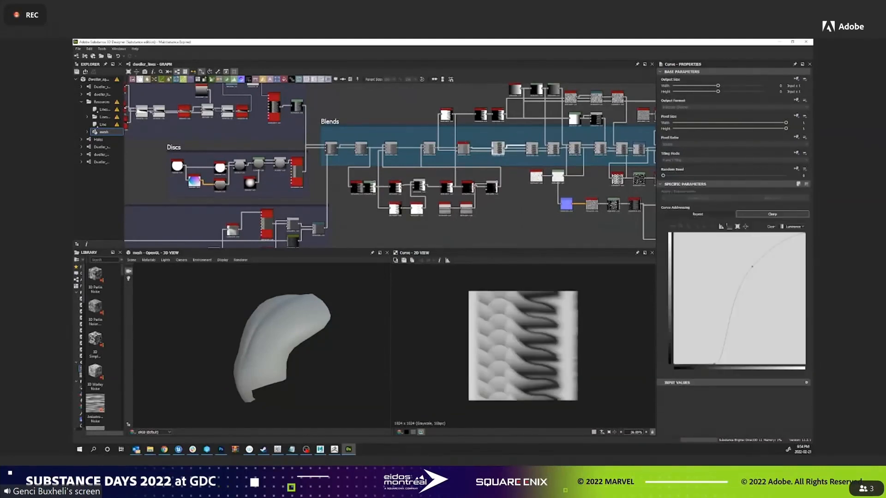
# Preview the Blend and Transformation 2D nodes following the Curve in the Blends frame to examine the added detail.
pyautogui.moveTo(498, 148); pyautogui.dragTo(313, 158, button='middle')
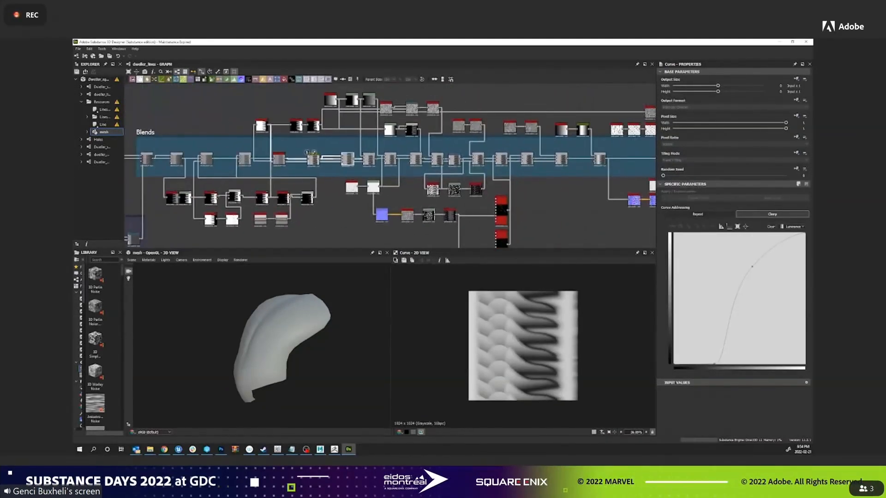
pyautogui.doubleClick(347, 159)
pyautogui.doubleClick(368, 159)
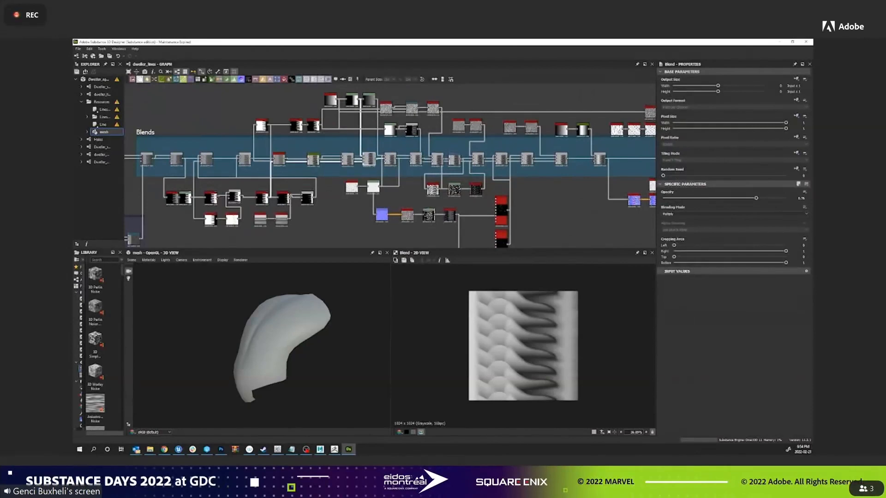
pyautogui.doubleClick(454, 159)
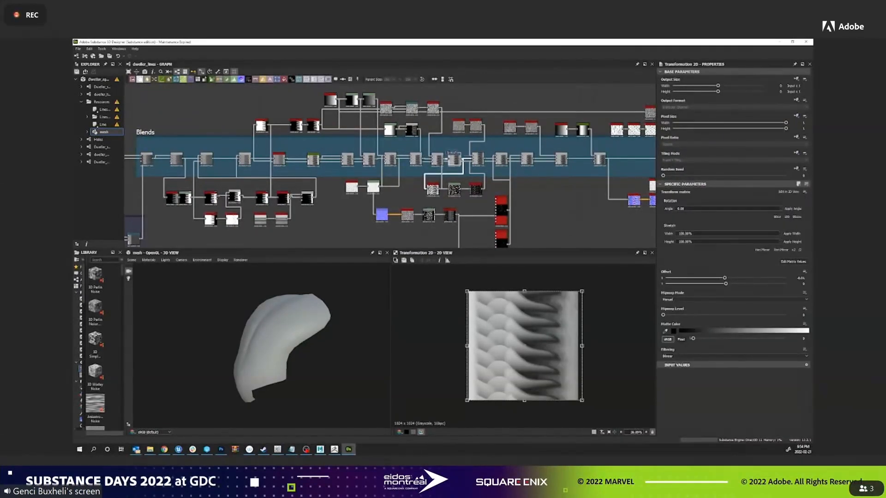
pyautogui.doubleClick(478, 159)
pyautogui.moveTo(528, 168); pyautogui.dragTo(407, 170, button='middle')
pyautogui.doubleClick(405, 160)
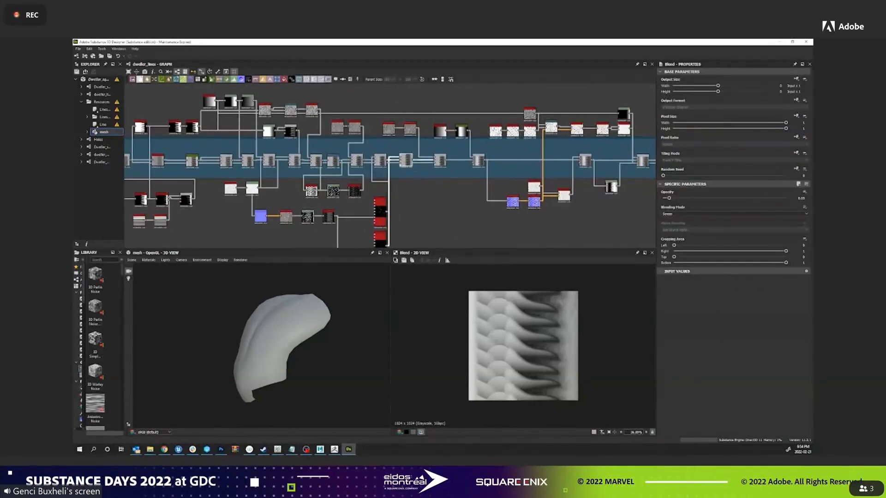
pyautogui.doubleClick(478, 160)
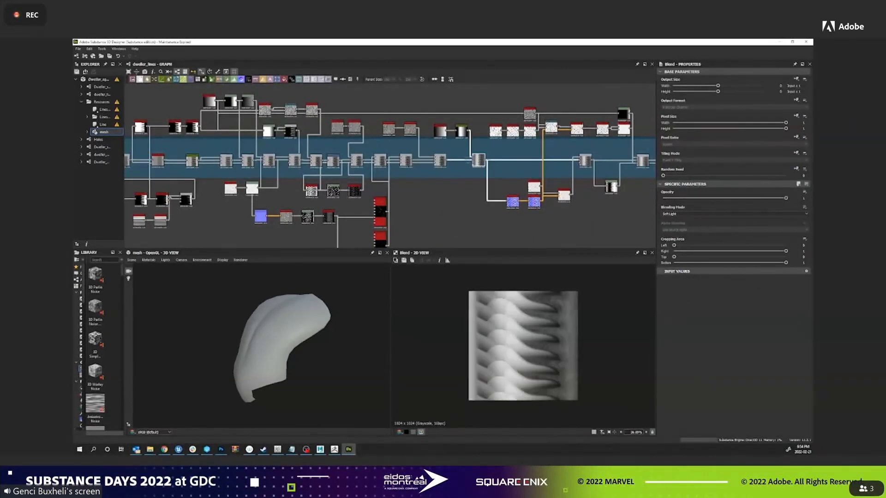
# Preview the last Blend nodes of the Blends frame and the graph's final height output.
pyautogui.moveTo(472, 154); pyautogui.dragTo(324, 150, button='middle')
pyautogui.doubleClick(434, 155)
pyautogui.doubleClick(548, 156)
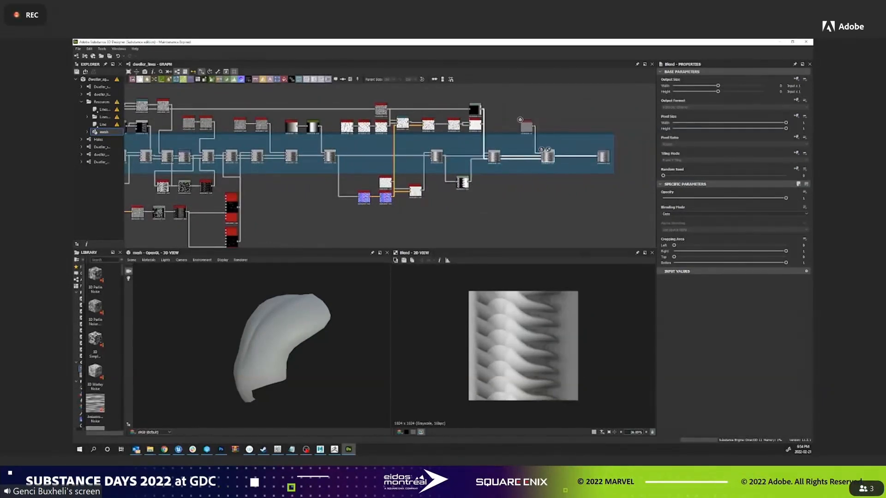
pyautogui.doubleClick(599, 152)
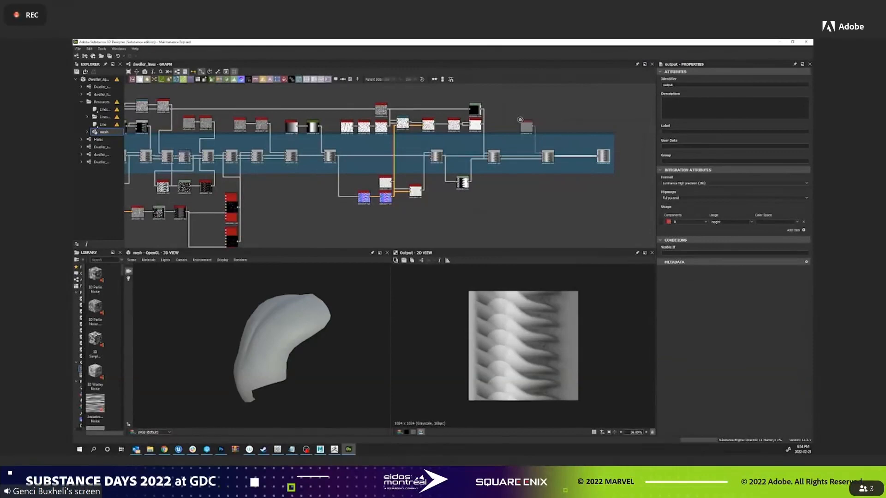
# Show the height output on the head mesh in the 3D view and inspect the displaced surface from another angle.
pyautogui.rightClick(603, 155)
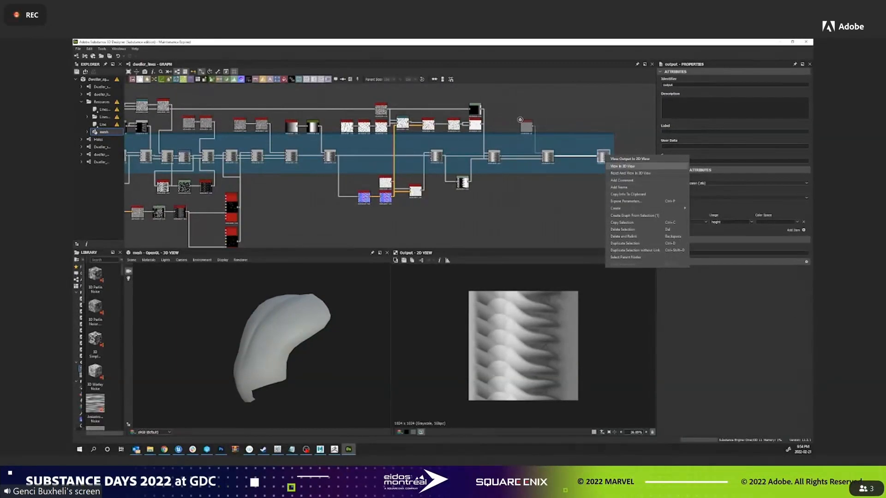
pyautogui.click(637, 166)
pyautogui.click(655, 192)
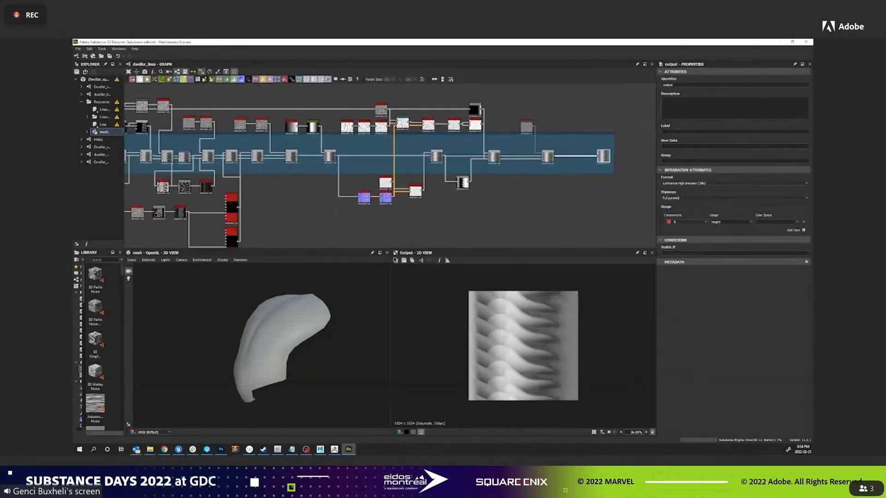
pyautogui.moveTo(273, 344); pyautogui.dragTo(296, 334)
pyautogui.scroll(2, 296, 344)
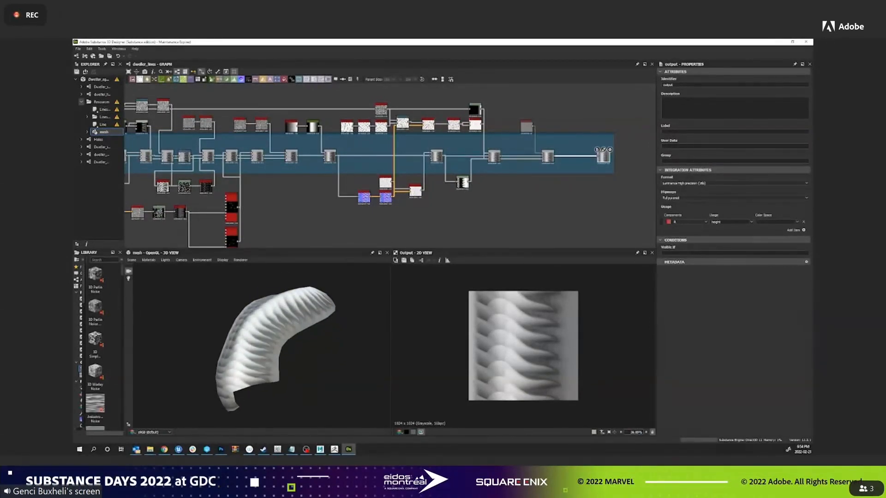
# Export the dweller_lines graph's height output as a Tagged Image File Format bitmap and close the export dialog.
pyautogui.click(82, 102)
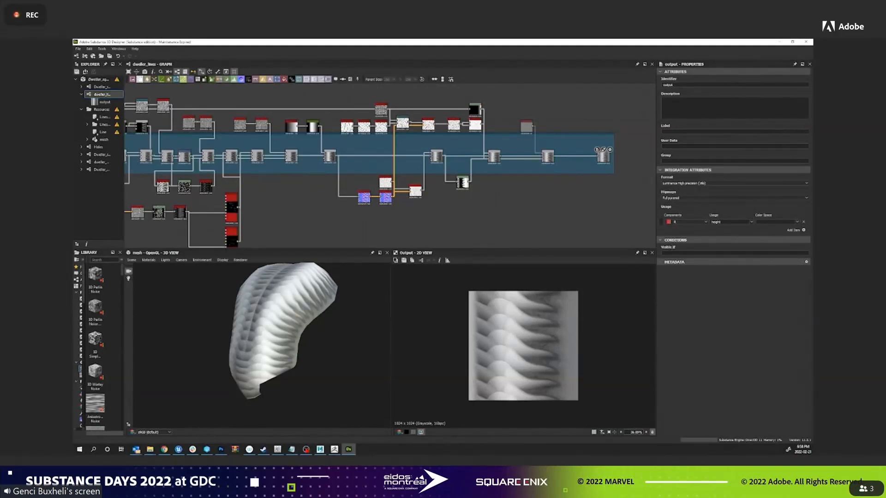
pyautogui.rightClick(104, 94)
pyautogui.click(133, 149)
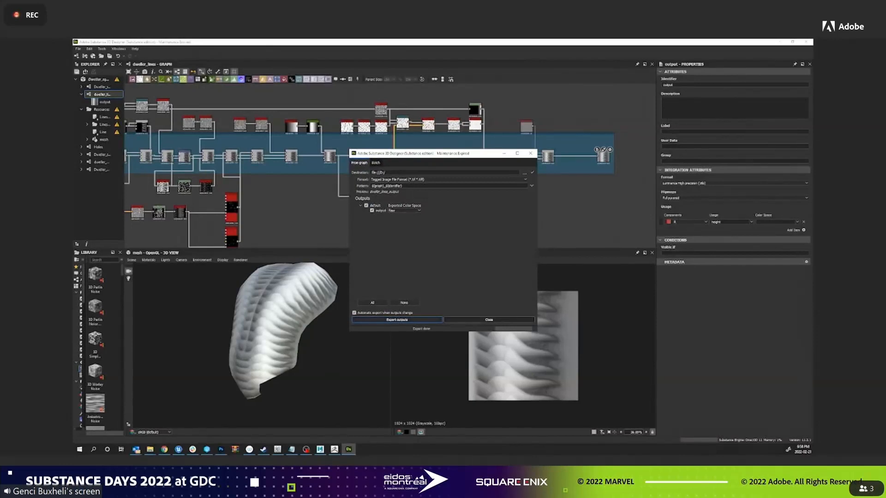
pyautogui.click(489, 320)
# Switch to ZBrush and raise the low-poly head mesh to a high subdivision level.
pyautogui.click(780, 42)
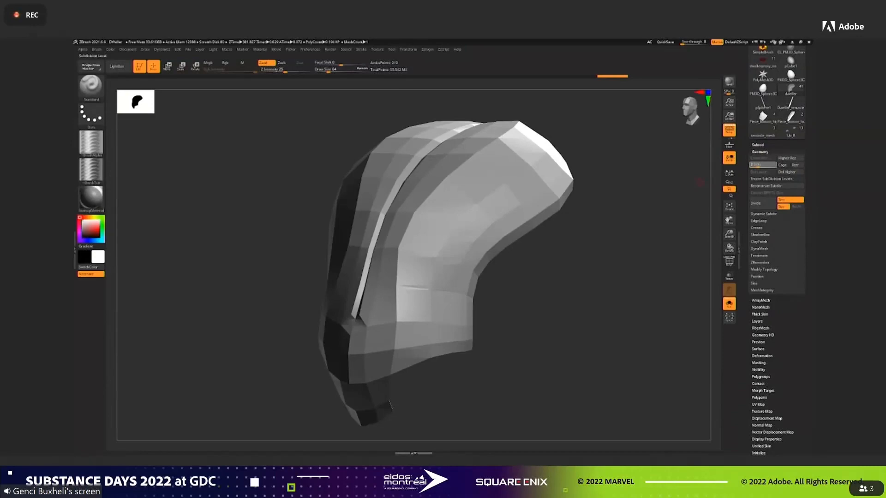
pyautogui.moveTo(774, 165); pyautogui.dragTo(770, 165)
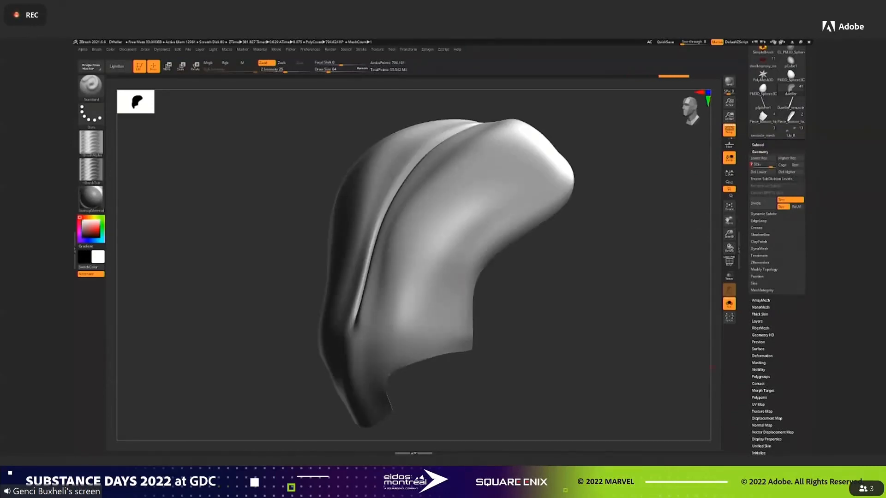
# Import the exported height image as the head's displacement map and turn on its displacement preview.
pyautogui.scroll(-2, 777, 249)
pyautogui.click(767, 401)
pyautogui.click(762, 260)
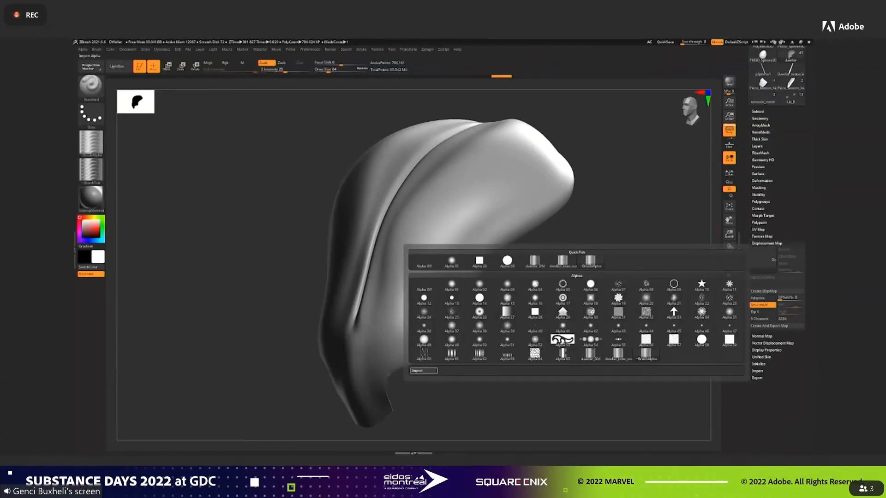
pyautogui.doubleClick(500, 232)
pyautogui.click(790, 249)
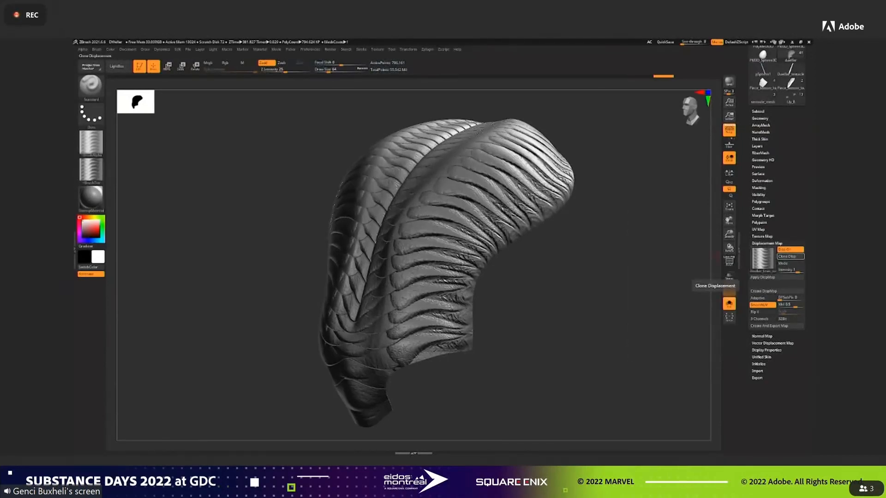
# Flip the imported alpha vertically, assign the flipped version as the displacement map, and inspect the head from the front.
pyautogui.click(83, 49)
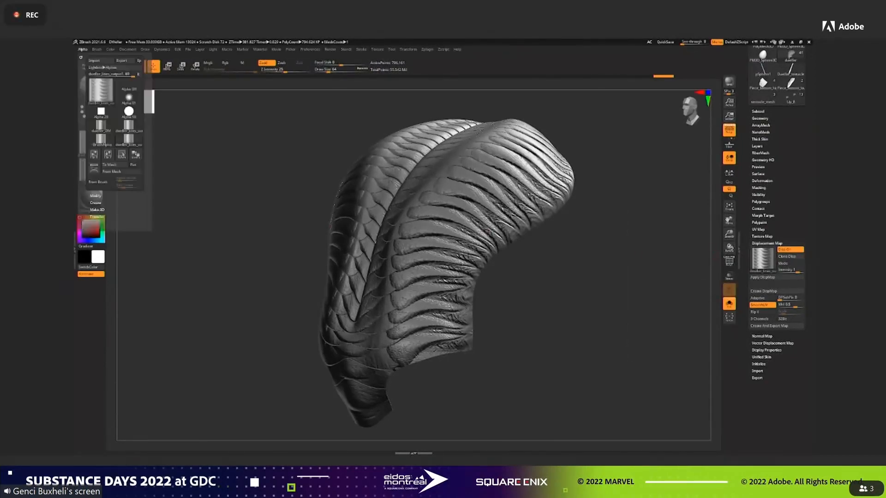
pyautogui.click(108, 155)
pyautogui.click(763, 258)
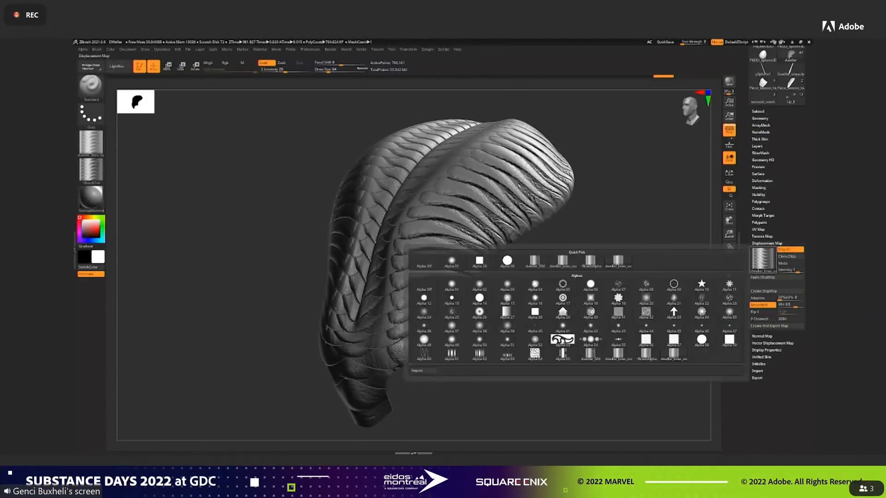
pyautogui.click(619, 263)
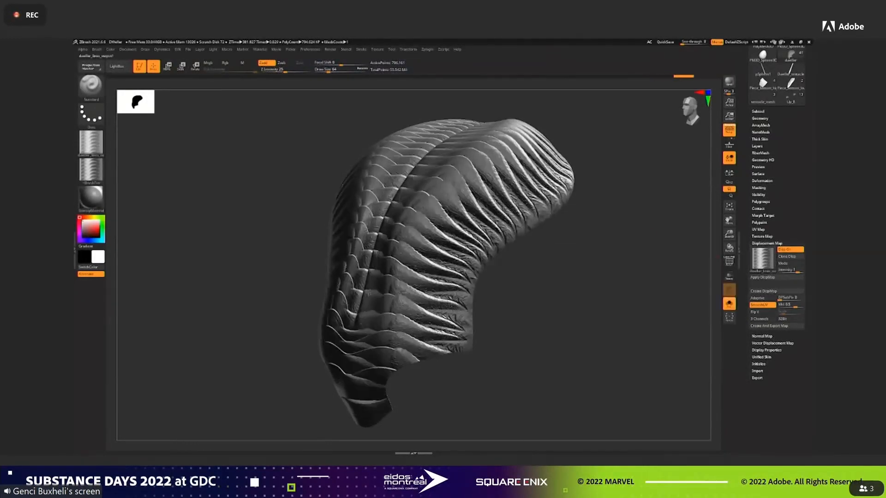
pyautogui.moveTo(612, 265); pyautogui.dragTo(609, 232)
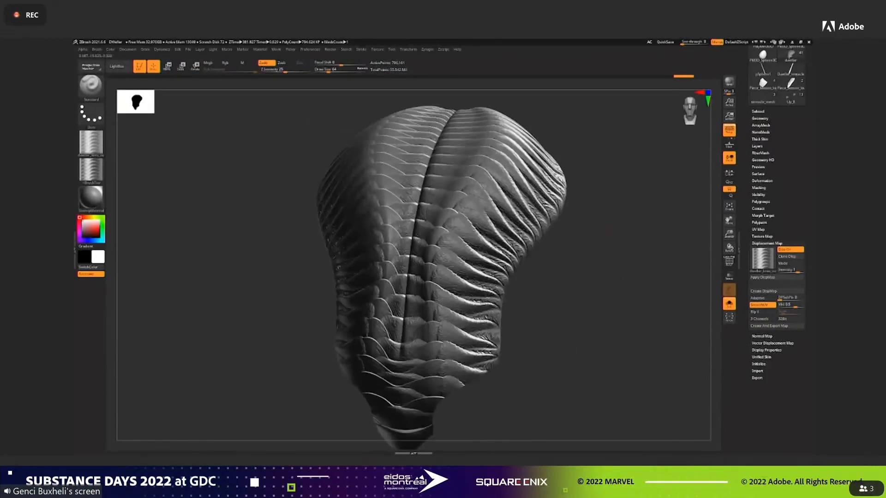
# Raise the head to its highest subdivision level and add a new sculpting layer in the layer stack.
pyautogui.click(757, 147)
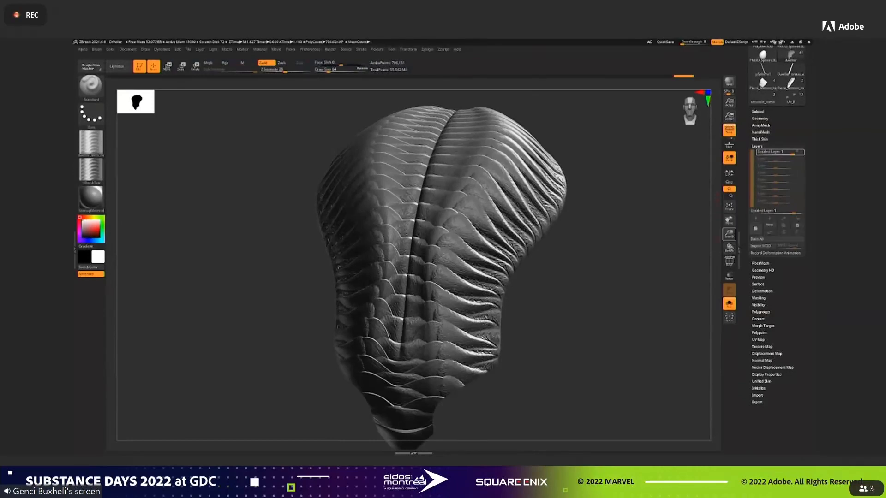
pyautogui.click(760, 118)
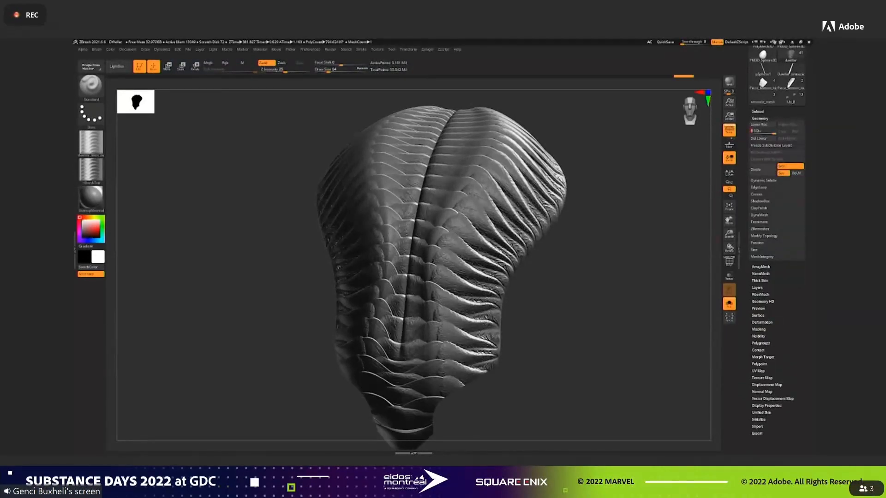
pyautogui.click(757, 287)
pyautogui.click(756, 228)
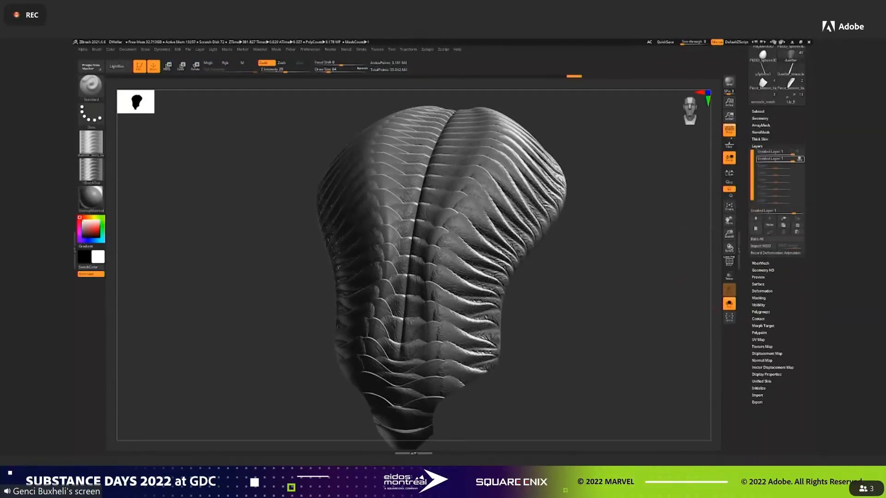
# Apply the assigned displacement map to the head mesh as real geometry and inspect the ridges from the side.
pyautogui.click(767, 353)
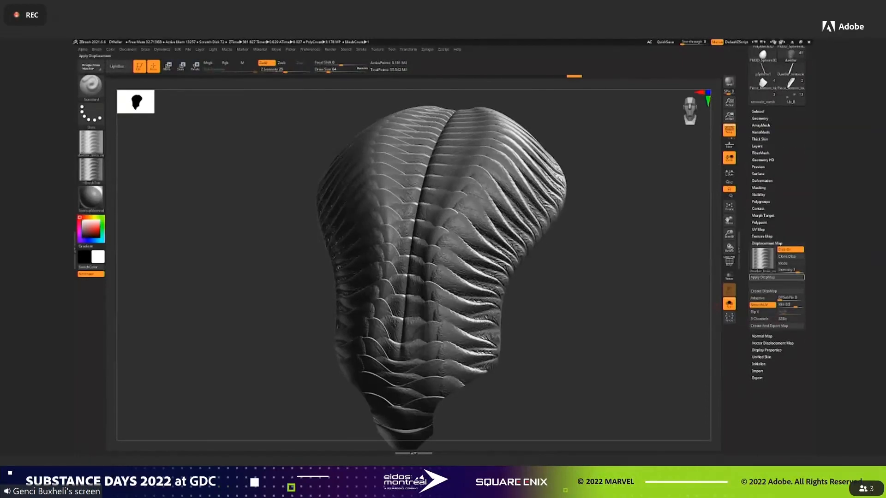
pyautogui.click(776, 278)
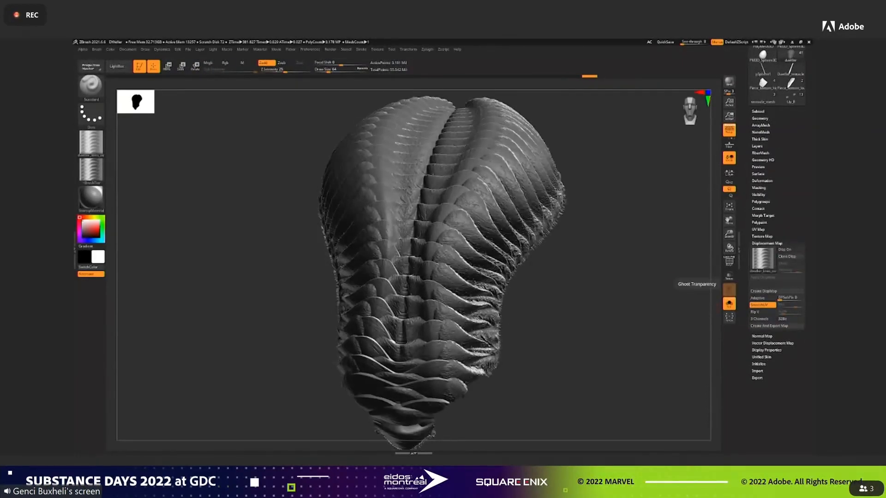
pyautogui.moveTo(545, 333); pyautogui.dragTo(622, 333)
pyautogui.moveTo(628, 244); pyautogui.dragTo(689, 271)
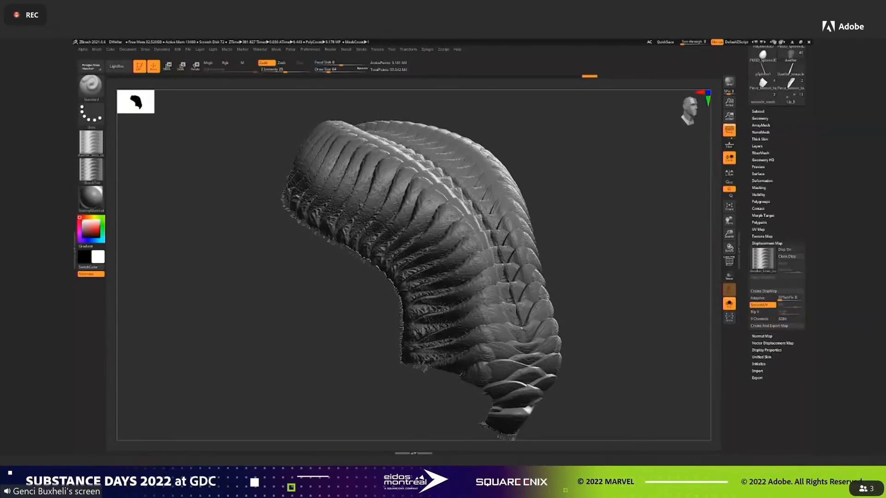
# Turn off Solo mode to show the whole creature and make Dweller_body_high the active subtool.
pyautogui.click(757, 146)
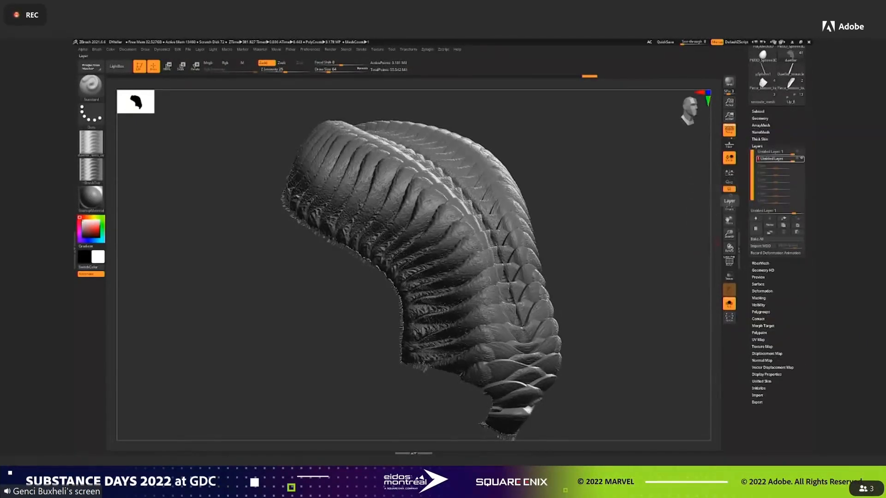
pyautogui.click(758, 111)
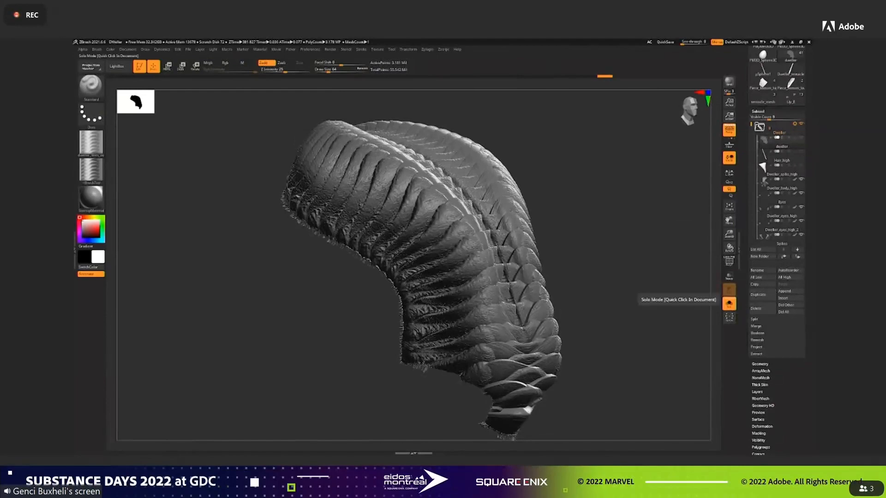
pyautogui.click(729, 303)
pyautogui.moveTo(687, 295); pyautogui.dragTo(639, 269)
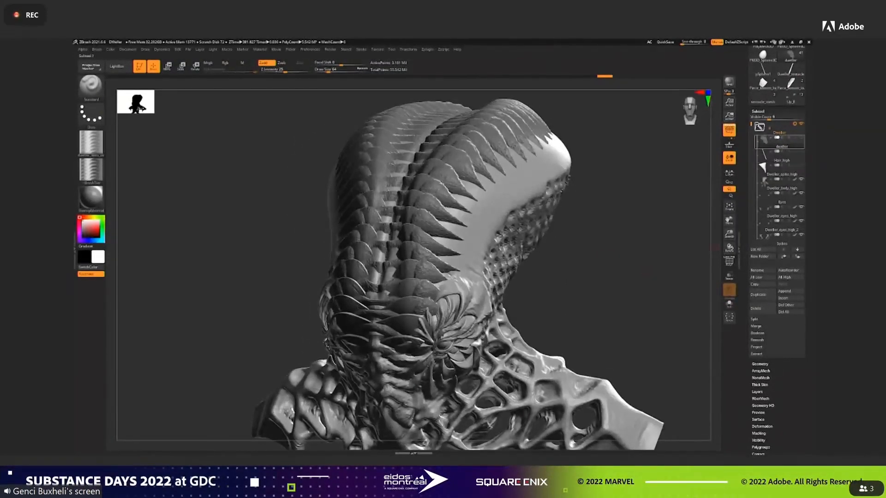
pyautogui.click(775, 185)
pyautogui.moveTo(715, 203); pyautogui.dragTo(699, 205)
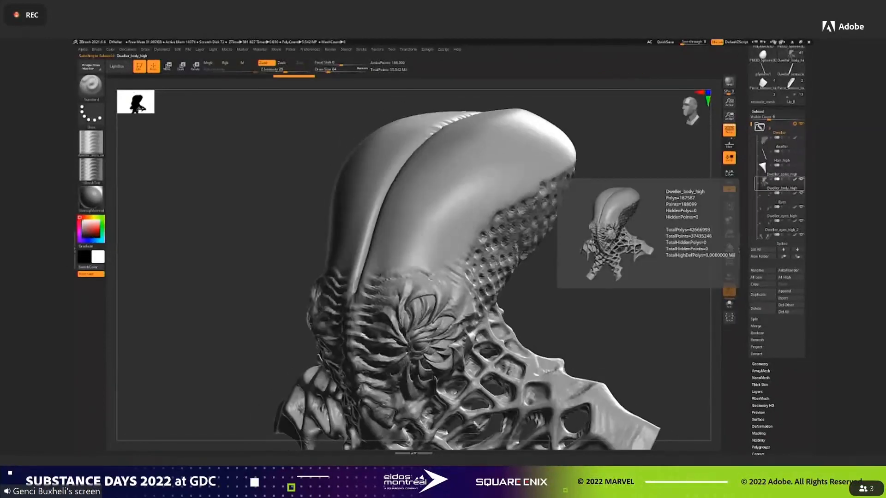
# Raise the body mesh to subdivision level 5 and check its layer stack.
pyautogui.click(758, 392)
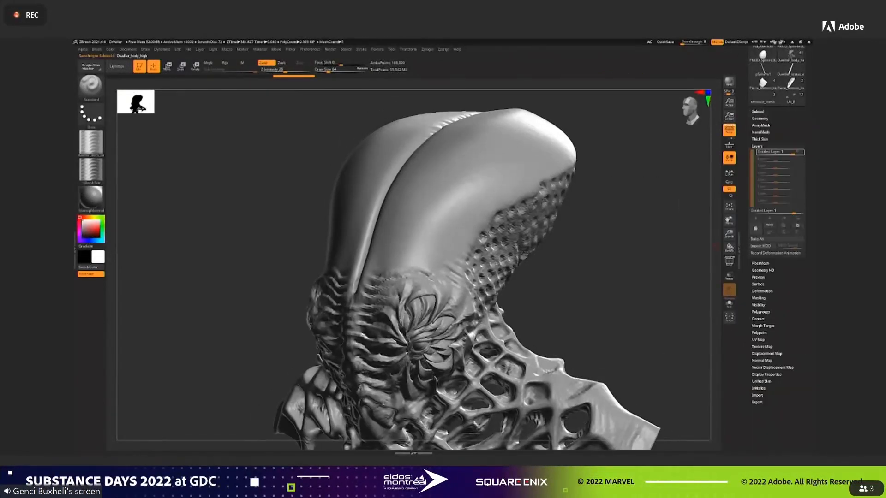
pyautogui.click(760, 118)
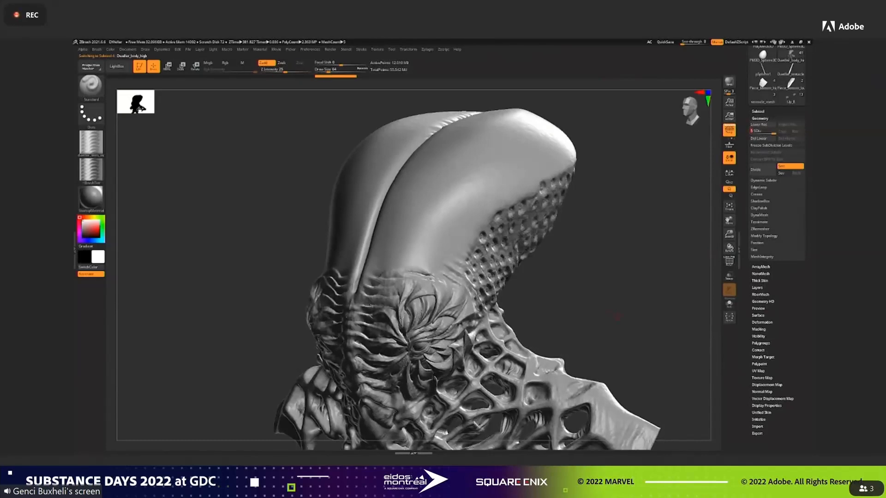
pyautogui.moveTo(676, 277); pyautogui.dragTo(684, 278)
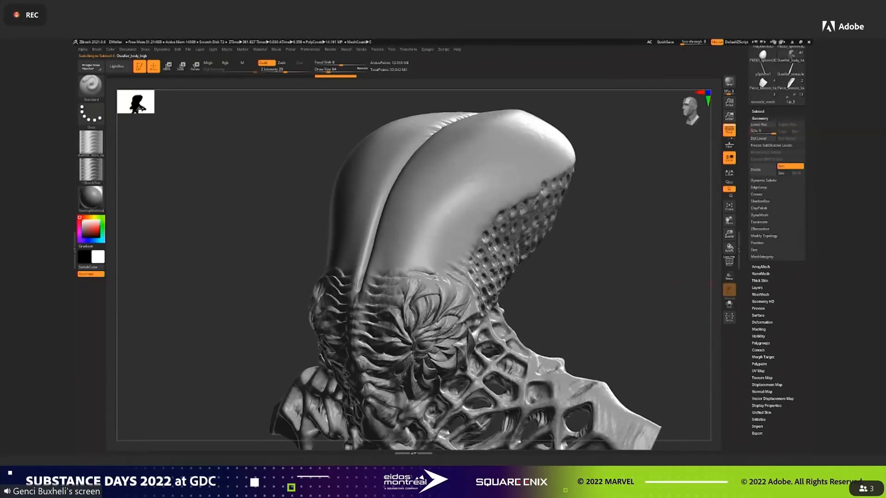
pyautogui.click(757, 288)
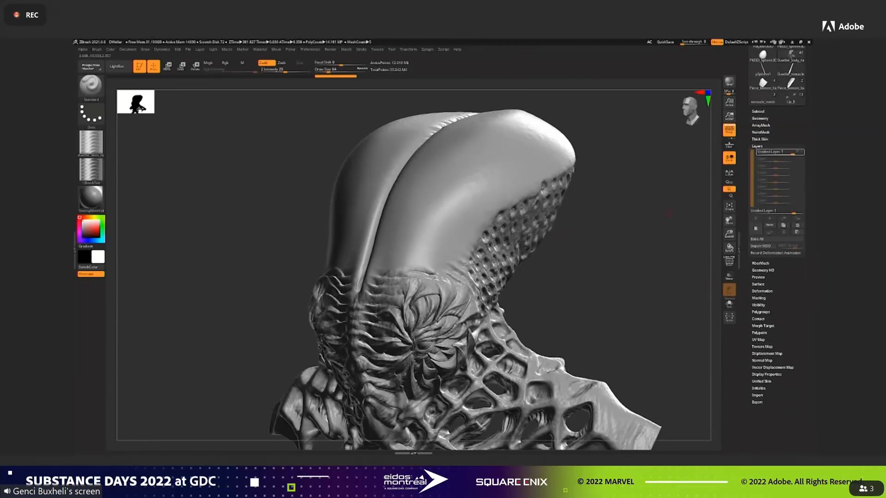
pyautogui.click(760, 118)
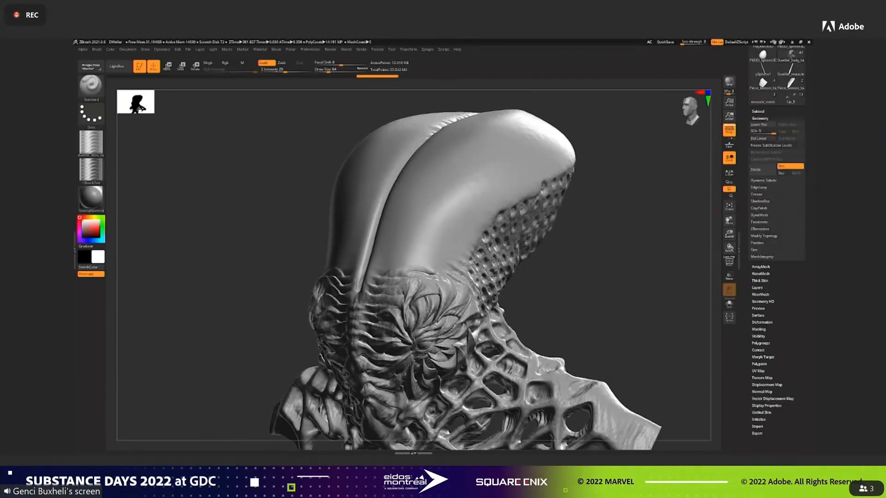
# Set the body to subdivision level 2, lasso-mask the smooth dome of the head, and invert the mask.
pyautogui.click(758, 131)
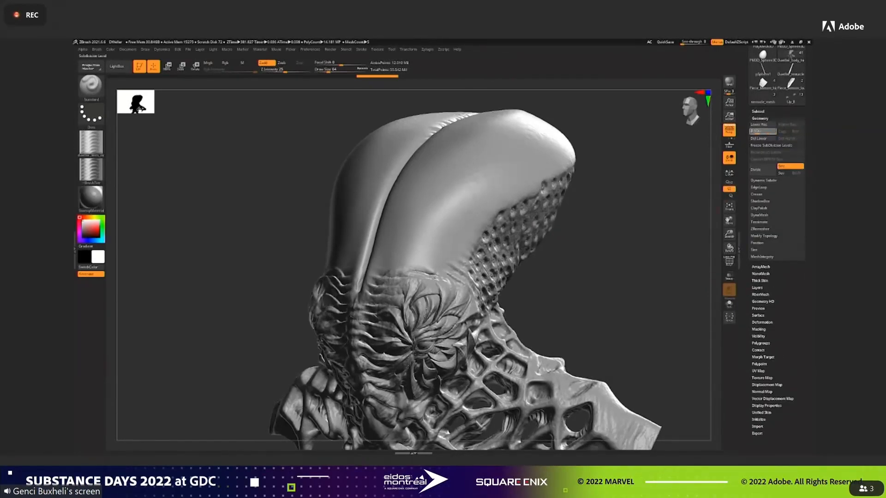
pyautogui.moveTo(660, 240); pyautogui.dragTo(535, 240)
pyautogui.keyDown('ctrl'); pyautogui.click(91, 86); pyautogui.keyUp('ctrl')
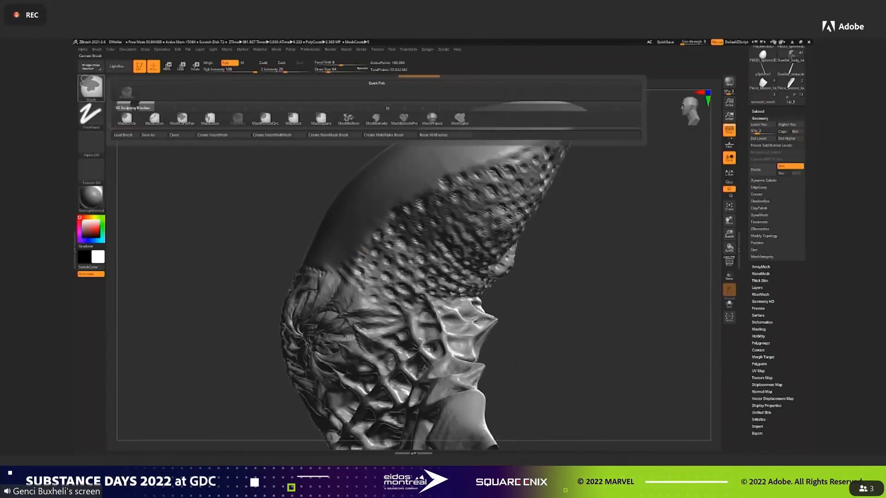
pyautogui.click(210, 119)
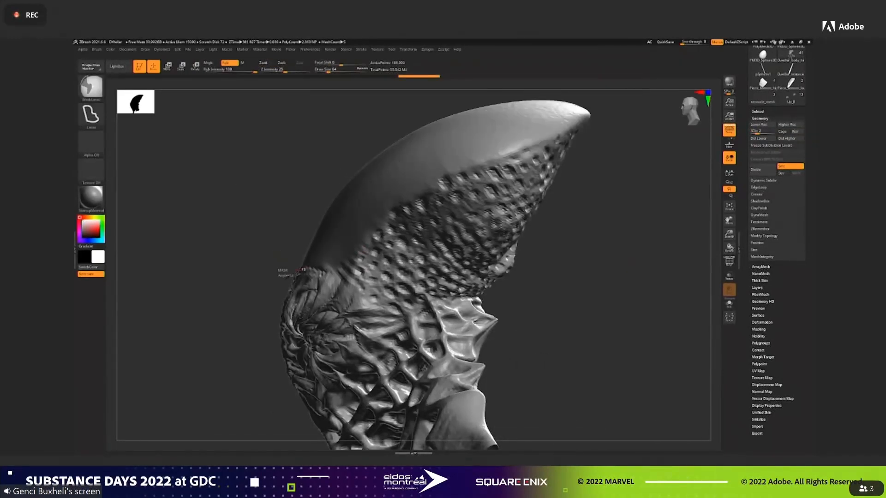
pyautogui.moveTo(322, 272)
pyautogui.keyDown('ctrl'); pyautogui.mouseDown()
pyautogui.moveTo(356, 252)
pyautogui.moveTo(406, 184)
pyautogui.moveTo(590, 116)
pyautogui.moveTo(593, 97)
pyautogui.moveTo(368, 122)
pyautogui.moveTo(293, 249)
pyautogui.mouseUp(); pyautogui.keyUp('ctrl')
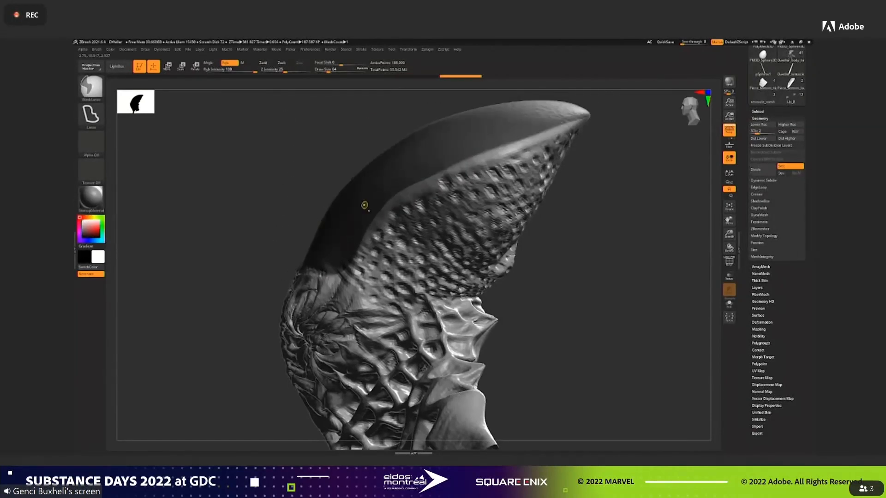
pyautogui.keyDown('ctrl'); pyautogui.click(363, 199); pyautogui.keyUp('ctrl')
pyautogui.hotkey('ctrl', 'i')
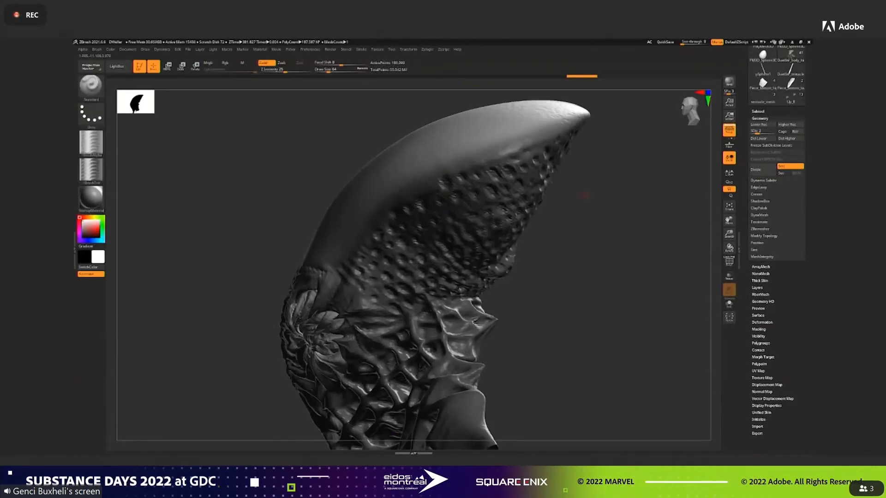
pyautogui.moveTo(594, 217)
pyautogui.mouseDown()
pyautogui.moveTo(632, 226)
pyautogui.moveTo(639, 238)
pyautogui.mouseUp()
# Raise the masked body back to subdivision level 5.
pyautogui.click(756, 287)
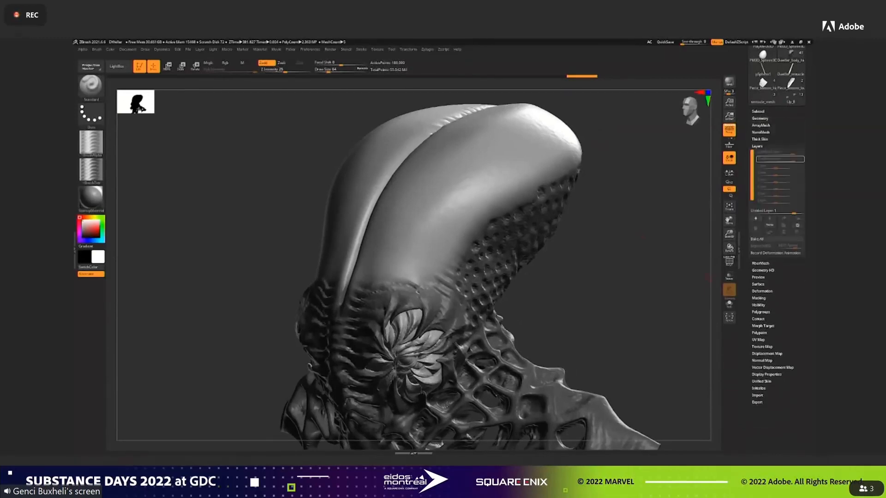
pyautogui.click(758, 111)
pyautogui.click(758, 112)
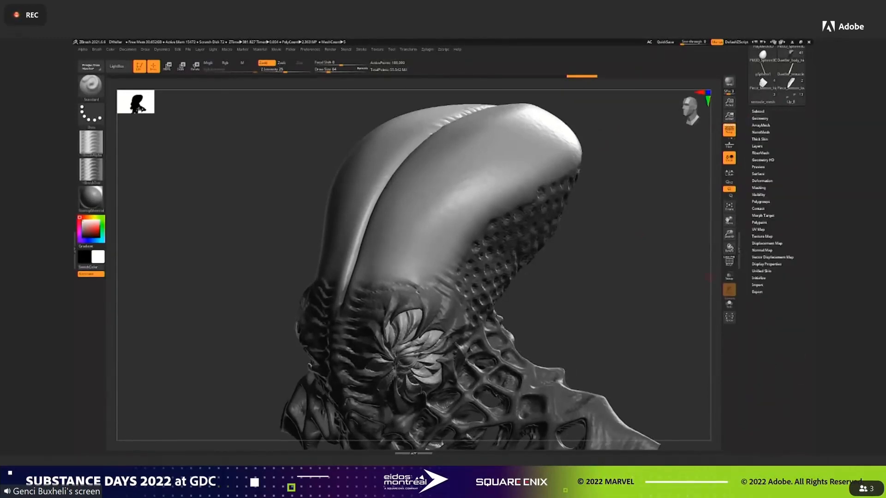
pyautogui.click(760, 118)
pyautogui.click(769, 132)
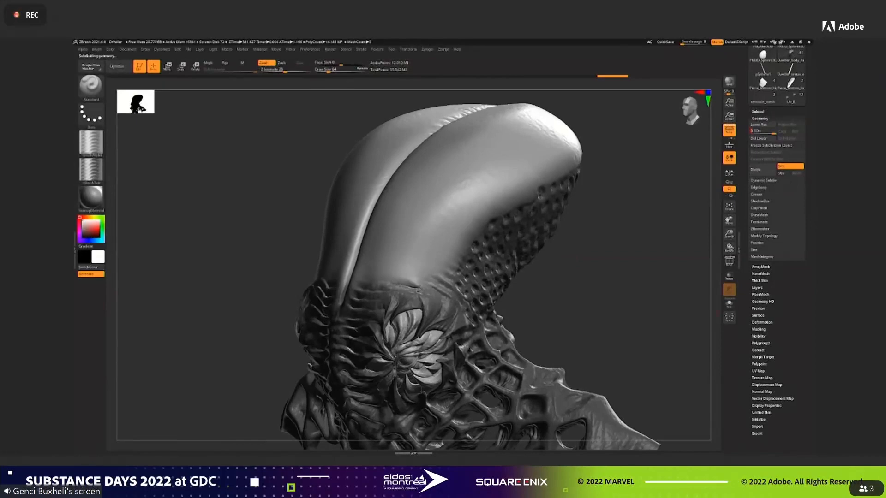
# Make the displaced head subtool visible and use ProjectAll to transfer its ridges onto the body mesh.
pyautogui.click(758, 111)
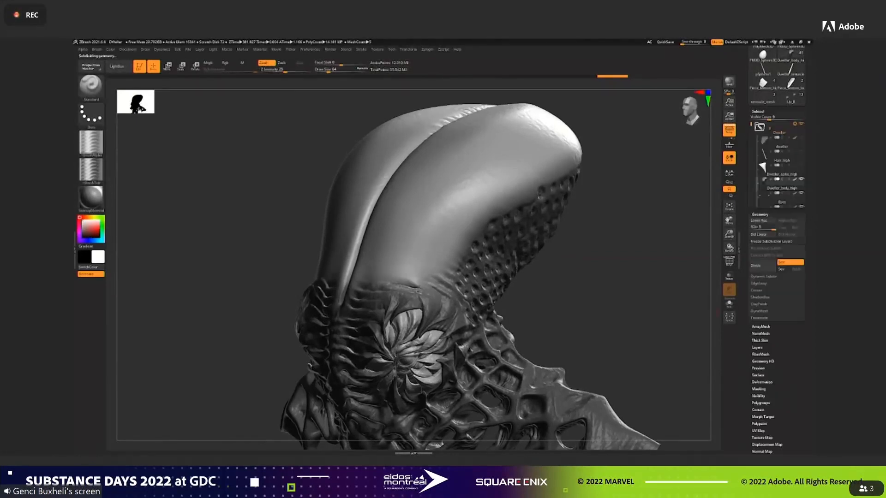
pyautogui.click(801, 138)
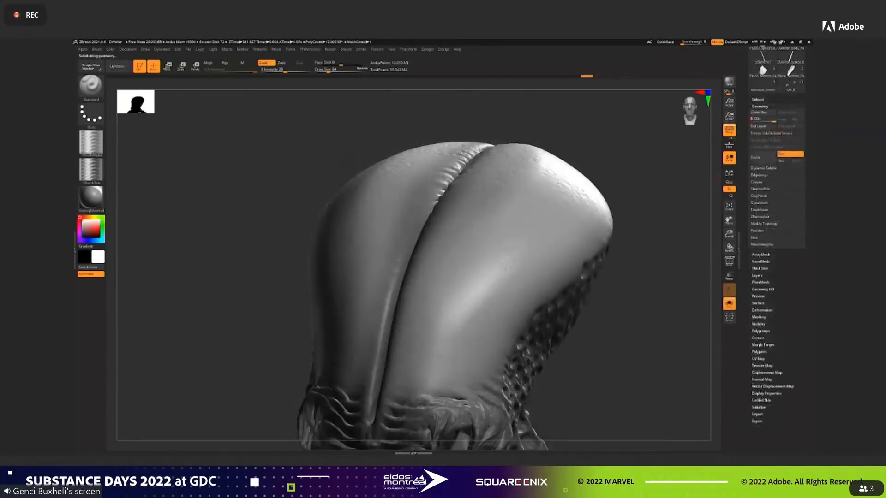
pyautogui.click(767, 365)
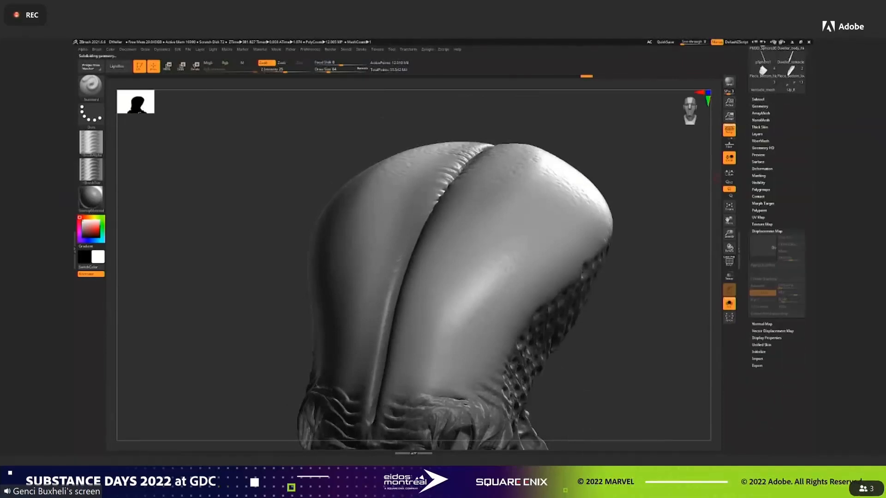
pyautogui.click(766, 232)
pyautogui.click(759, 100)
pyautogui.click(762, 342)
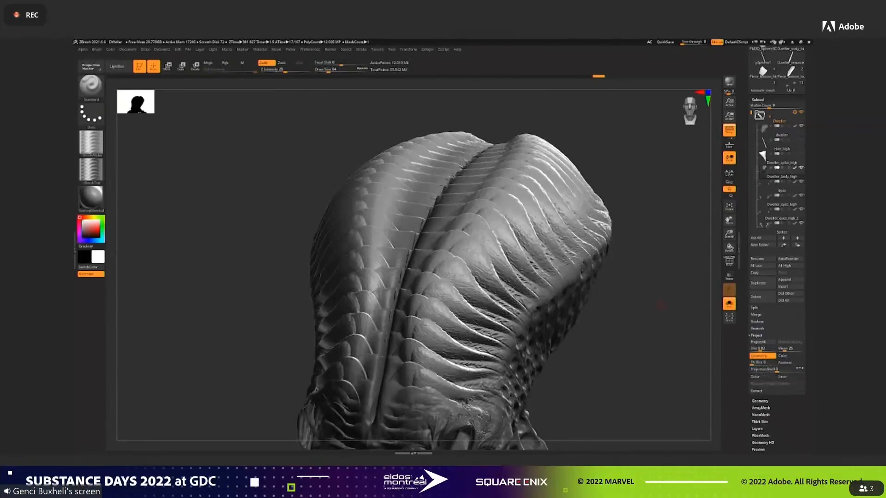
# Turn off Solo mode and hide the separate displaced head subtool to inspect the projected body.
pyautogui.moveTo(655, 309)
pyautogui.keyDown('ctrl'); pyautogui.mouseDown()
pyautogui.moveTo(635, 329)
pyautogui.moveTo(635, 295)
pyautogui.moveTo(659, 281)
pyautogui.moveTo(659, 291)
pyautogui.moveTo(611, 295)
pyautogui.moveTo(638, 299)
pyautogui.mouseUp(); pyautogui.keyUp('ctrl')
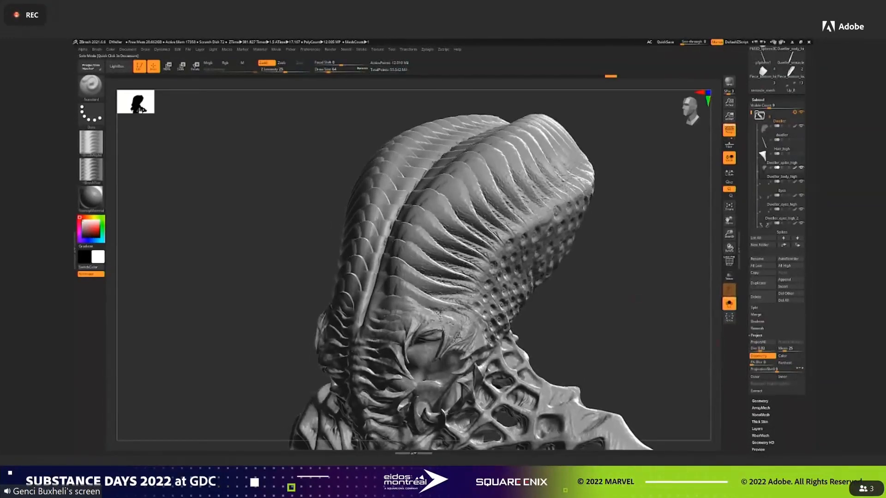
pyautogui.click(729, 304)
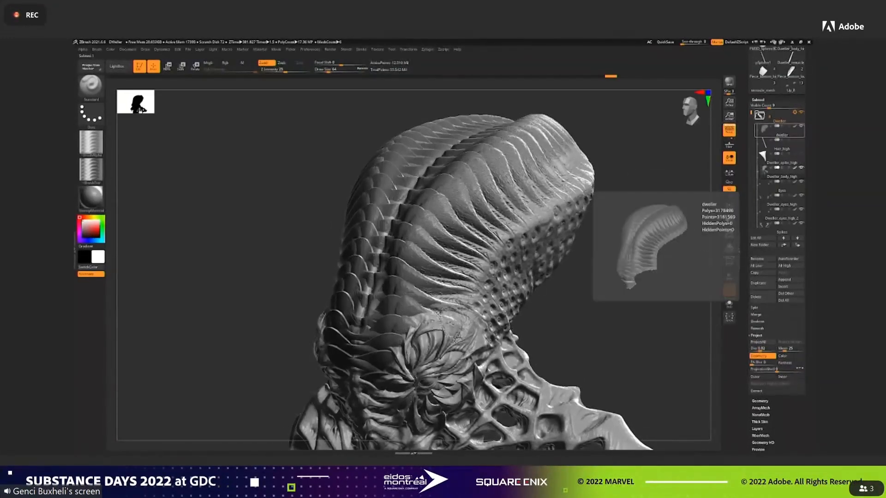
pyautogui.click(802, 126)
pyautogui.moveTo(656, 265); pyautogui.dragTo(660, 301)
pyautogui.keyDown('alt'); pyautogui.moveTo(641, 312); pyautogui.dragTo(641, 291); pyautogui.keyUp('alt')
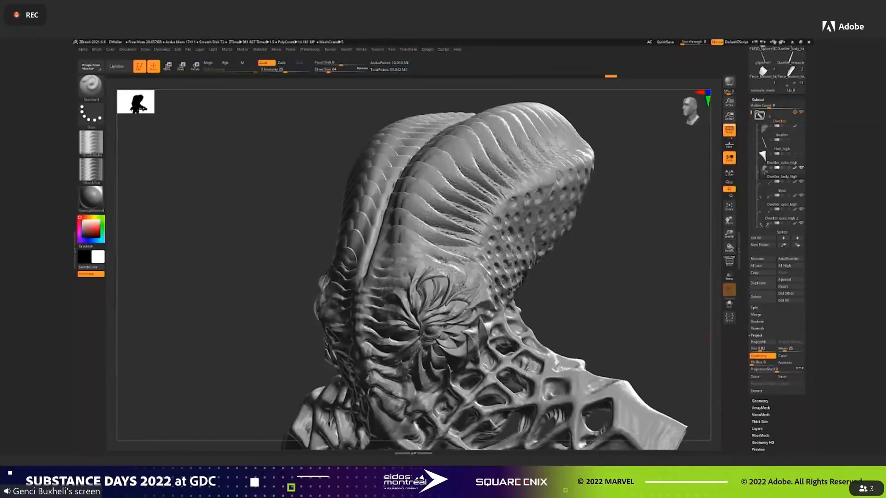
# Stop recording on the body's projection layer and toggle the layer off and on to compare the sculpt.
pyautogui.click(757, 429)
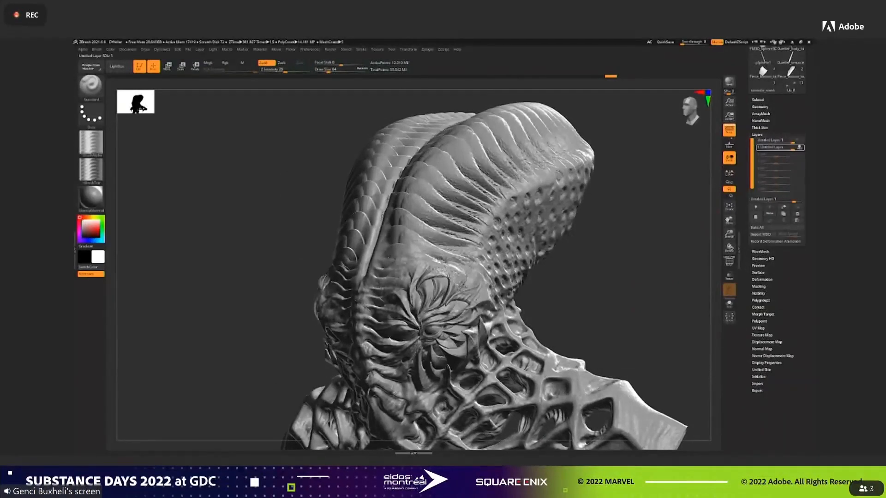
pyautogui.click(729, 190)
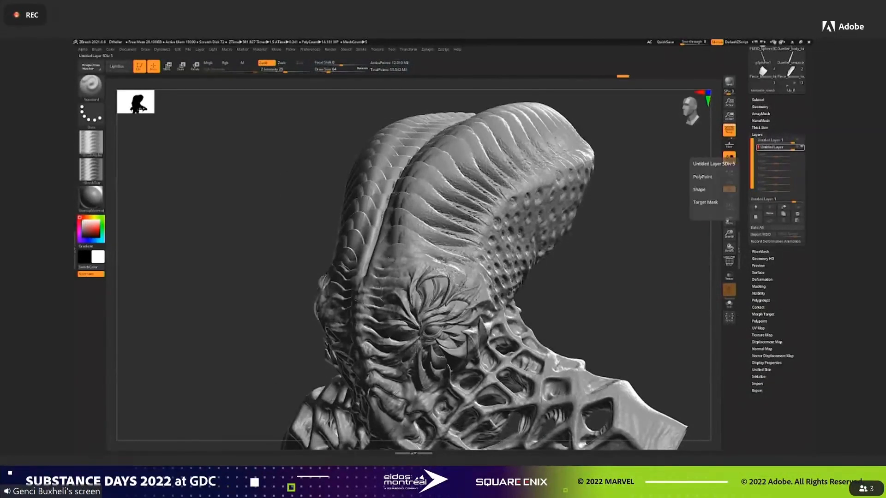
pyautogui.click(802, 147)
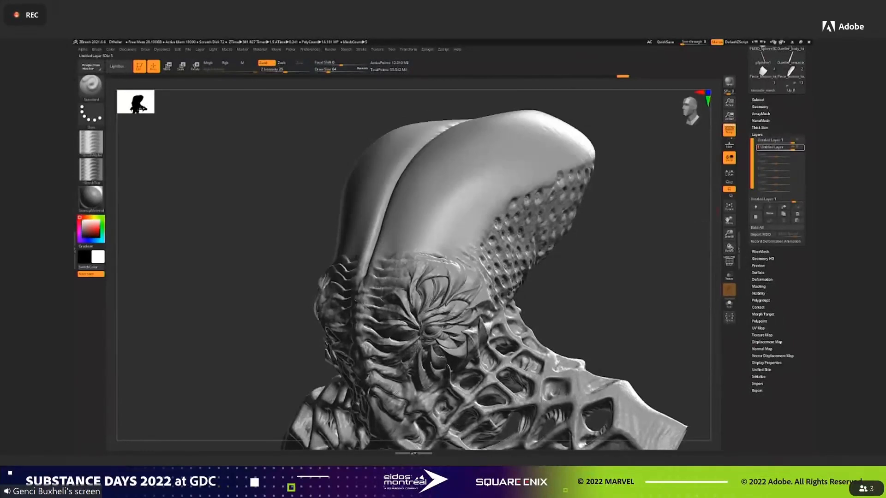
pyautogui.click(802, 147)
# Lower the projection layer's intensity to about 0.56 and inspect the head from the front and side.
pyautogui.moveTo(793, 148); pyautogui.dragTo(786, 148)
pyautogui.moveTo(295, 177)
pyautogui.mouseDown()
pyautogui.moveTo(443, 185)
pyautogui.moveTo(454, 197)
pyautogui.mouseUp()
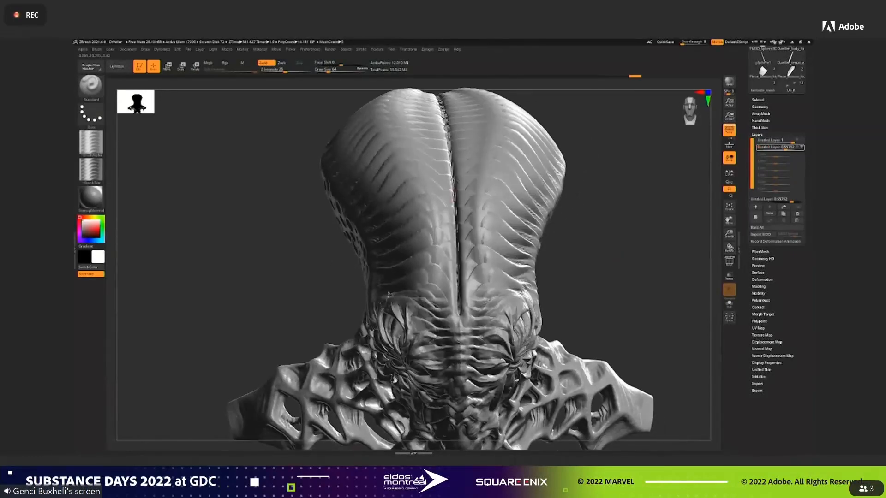
pyautogui.moveTo(349, 282)
pyautogui.mouseDown()
pyautogui.moveTo(498, 274)
pyautogui.moveTo(661, 280)
pyautogui.moveTo(621, 269)
pyautogui.moveTo(390, 280)
pyautogui.mouseUp()
pyautogui.moveTo(530, 88)
pyautogui.mouseDown()
pyautogui.moveTo(501, 113)
pyautogui.moveTo(476, 116)
pyautogui.mouseUp()
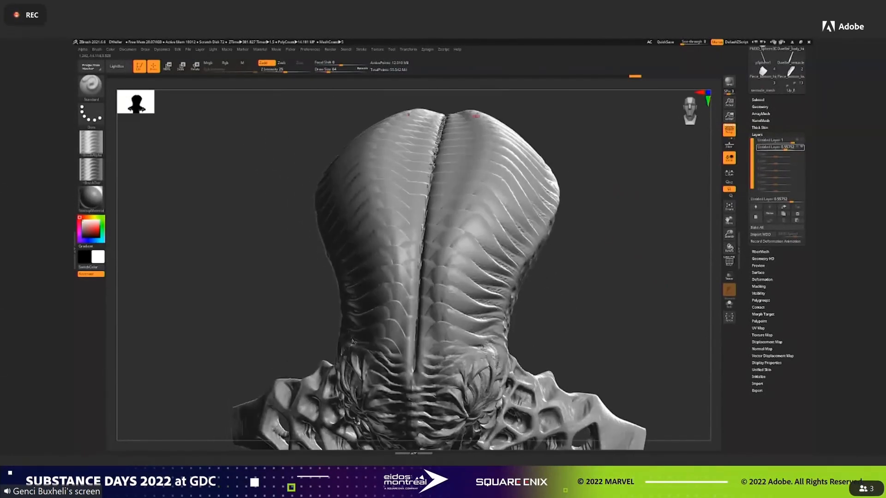
pyautogui.moveTo(621, 196)
pyautogui.mouseDown()
pyautogui.moveTo(641, 170)
pyautogui.moveTo(619, 188)
pyautogui.moveTo(563, 182)
pyautogui.moveTo(540, 159)
pyautogui.moveTo(447, 110)
pyautogui.mouseUp()
pyautogui.moveTo(446, 190); pyautogui.dragTo(649, 243)
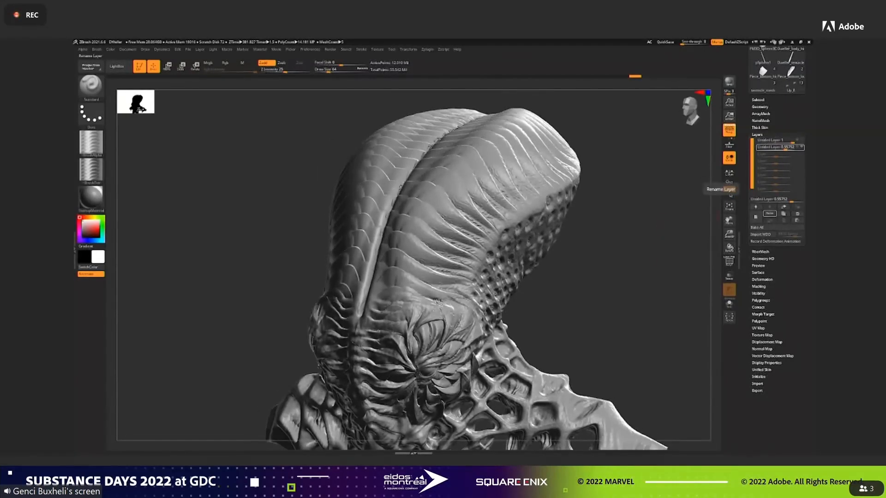
# Switch to Substance Designer and examine the dweller_lines graph, including the Directional Warp, Histogram Select, Gradient Map and Grayscale Conversion nodes.
pyautogui.hotkey('alt', 'Tab')
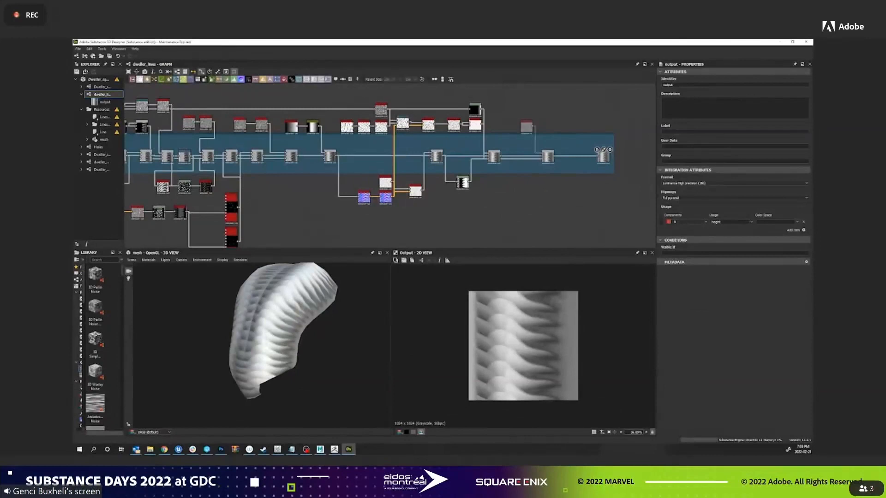
pyautogui.moveTo(194, 208); pyautogui.dragTo(621, 207, button='middle')
pyautogui.scroll(3, 323, 134)
pyautogui.moveTo(239, 121); pyautogui.dragTo(400, 188, button='middle')
pyautogui.click(412, 187)
pyautogui.moveTo(184, 185); pyautogui.dragTo(390, 161, button='middle')
pyautogui.click(572, 198)
pyautogui.moveTo(235, 174); pyautogui.dragTo(323, 186, button='middle')
pyautogui.scroll(-2, 275, 150)
pyautogui.moveTo(275, 150); pyautogui.dragTo(577, 181, button='middle')
pyautogui.scroll(1, 372, 207)
pyautogui.scroll(6, 342, 198)
pyautogui.click(339, 197)
pyautogui.scroll(-1, 199, 148)
pyautogui.moveTo(198, 147); pyautogui.dragTo(298, 138, button='middle')
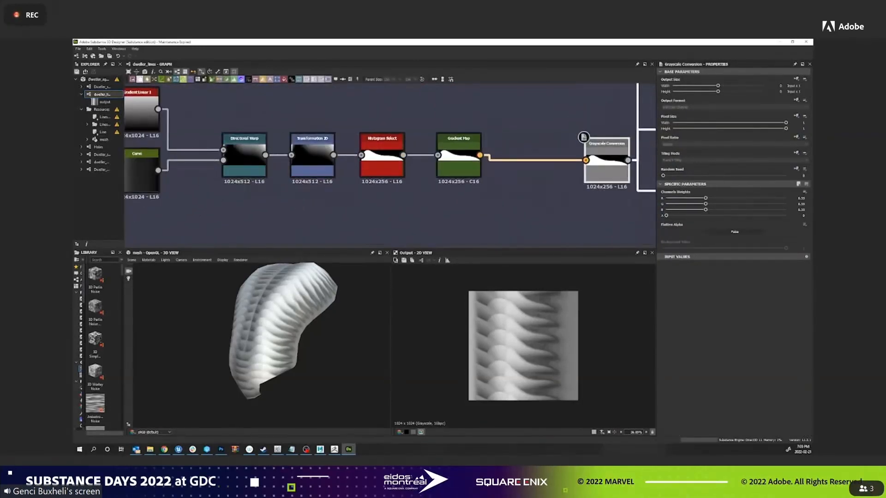
# Reshape the Curve node's profile by lowering the first hump and moving the second point, changing the rib pattern on the mesh preview.
pyautogui.scroll(-1, 584, 137)
pyautogui.moveTo(583, 137); pyautogui.dragTo(596, 143, button='middle')
pyautogui.click(205, 154)
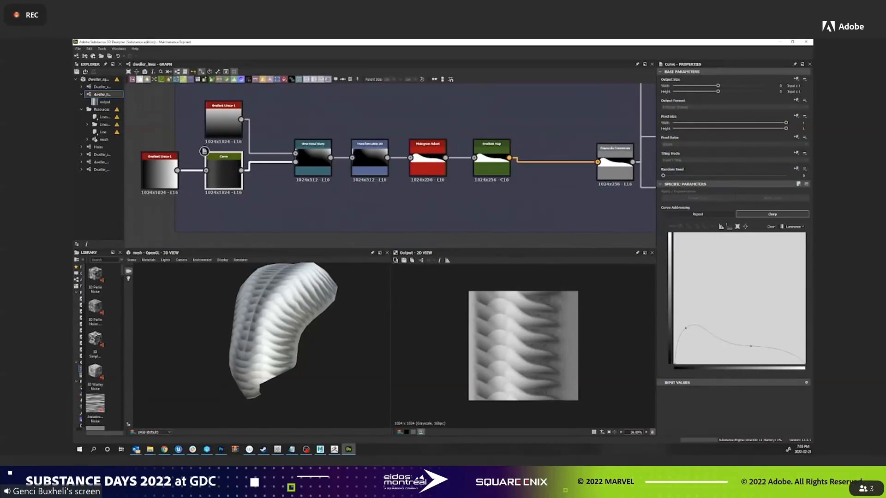
pyautogui.moveTo(686, 328); pyautogui.dragTo(692, 347)
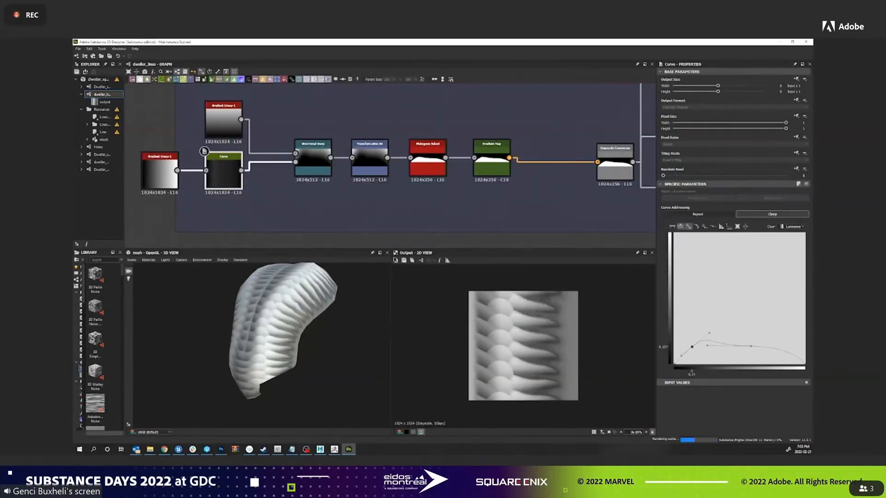
pyautogui.moveTo(751, 346); pyautogui.dragTo(711, 352)
pyautogui.moveTo(753, 331); pyautogui.dragTo(697, 343)
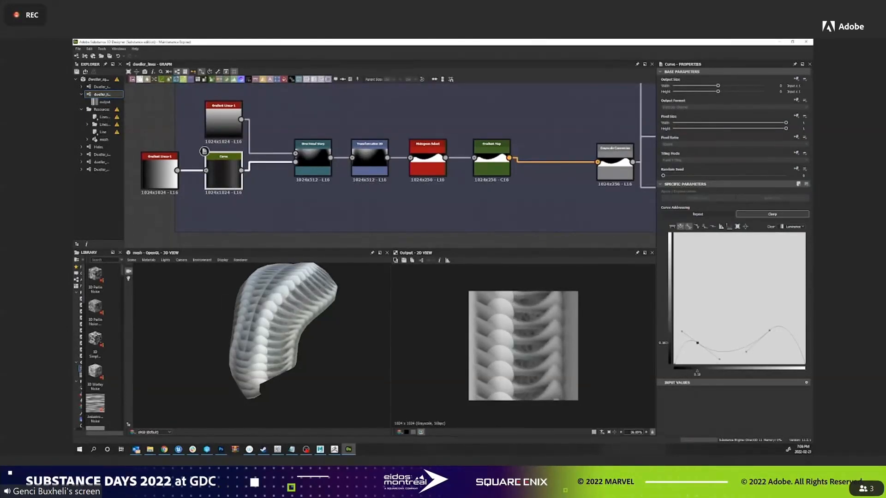
# Export the dweller_lines graph's output as a TIFF file.
pyautogui.scroll(-2, 553, 156)
pyautogui.moveTo(553, 157); pyautogui.dragTo(181, 130, button='middle')
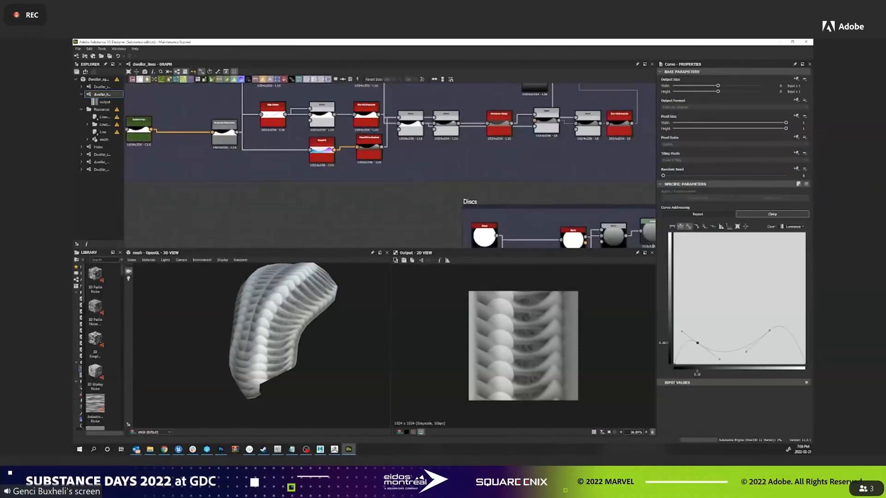
pyautogui.scroll(-2, 392, 138)
pyautogui.moveTo(392, 139); pyautogui.dragTo(233, 140, button='middle')
pyautogui.rightClick(107, 95)
pyautogui.click(138, 149)
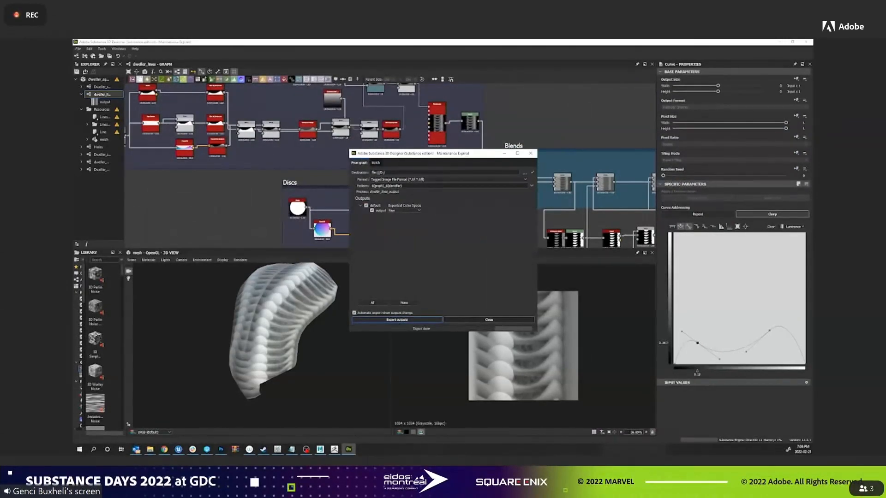
pyautogui.press('Escape')
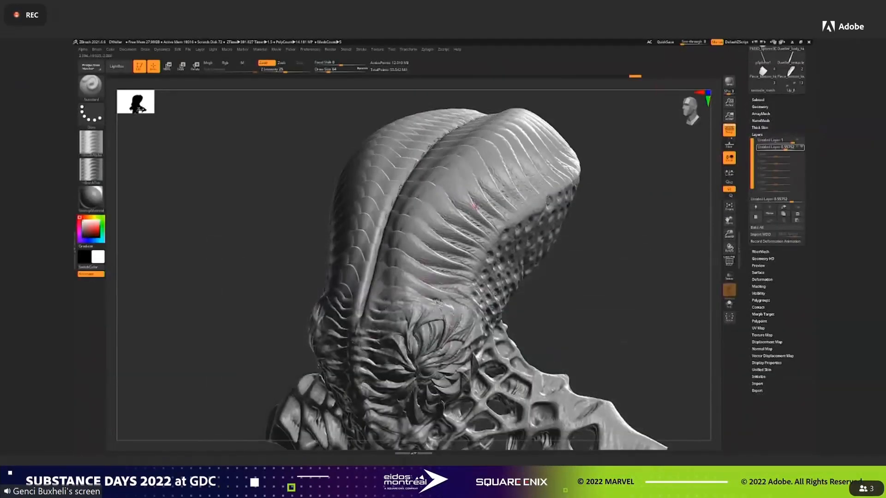
# Switch to ZBrush, isolate the separate displaced head subtool and delete its old displacement layer.
pyautogui.click(758, 100)
pyautogui.click(781, 131)
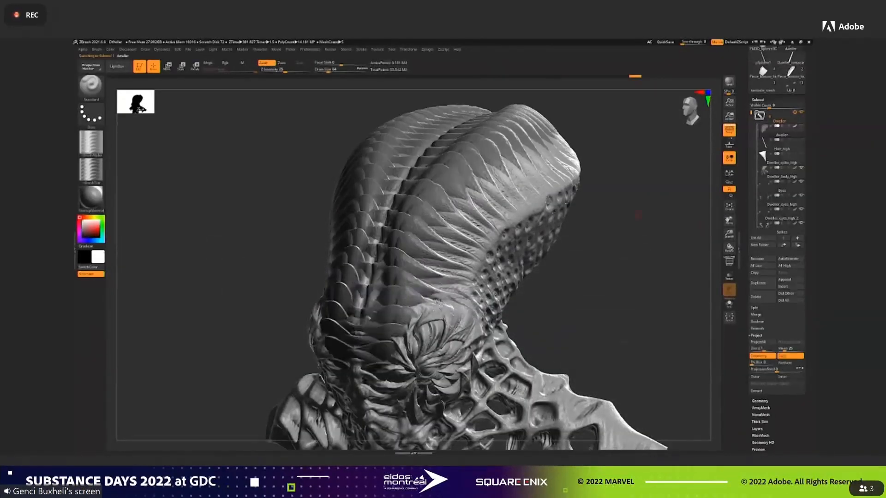
pyautogui.click(729, 304)
pyautogui.click(757, 429)
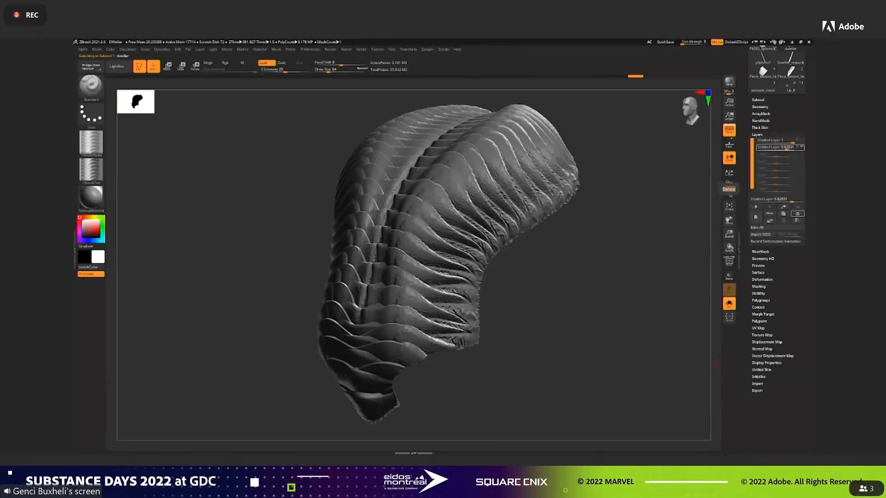
pyautogui.click(797, 214)
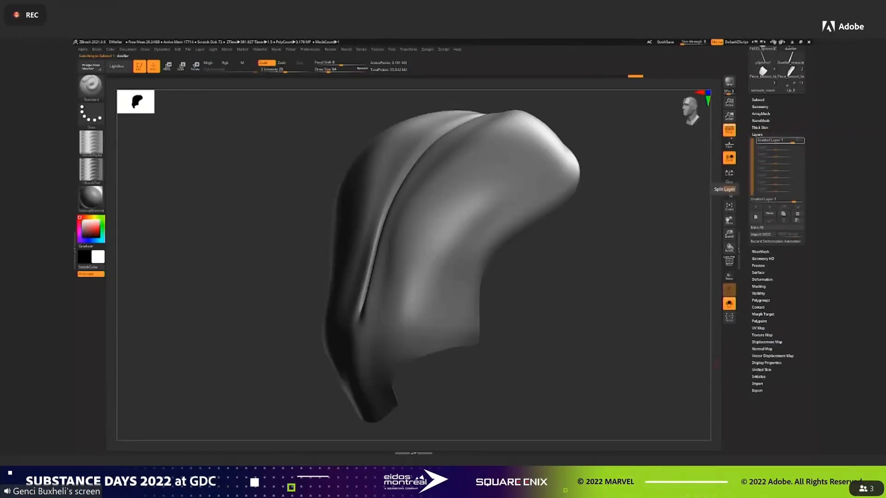
# Add a new layer to the smooth head mesh and preview the newly exported dweller_lines map as its displacement.
pyautogui.click(755, 217)
pyautogui.click(767, 342)
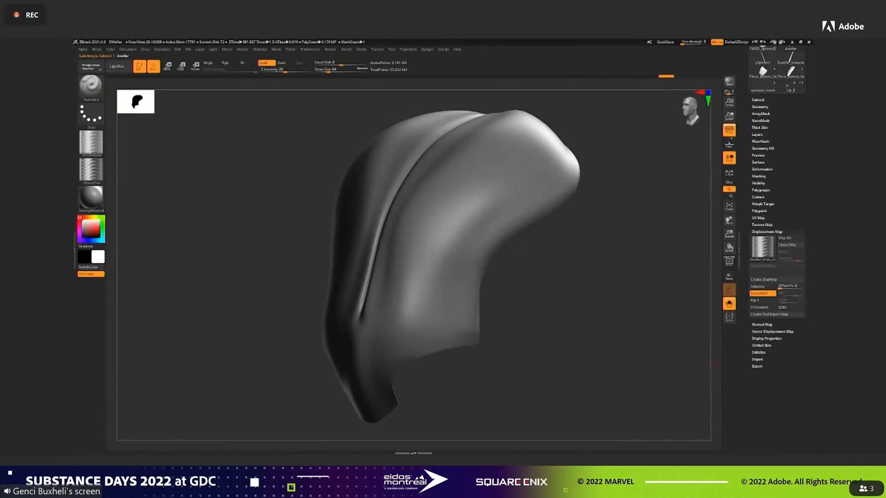
pyautogui.click(763, 247)
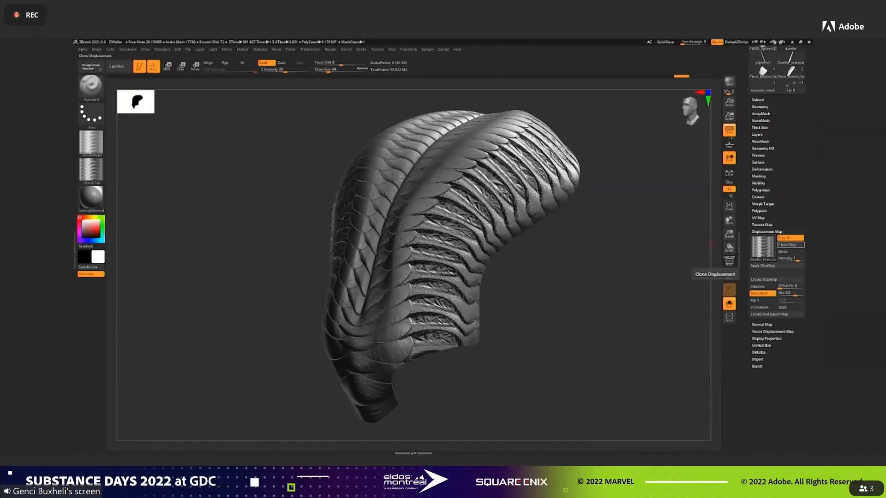
# Flip the new dweller_lines alpha vertically and reassign it as the head's displacement map.
pyautogui.click(83, 49)
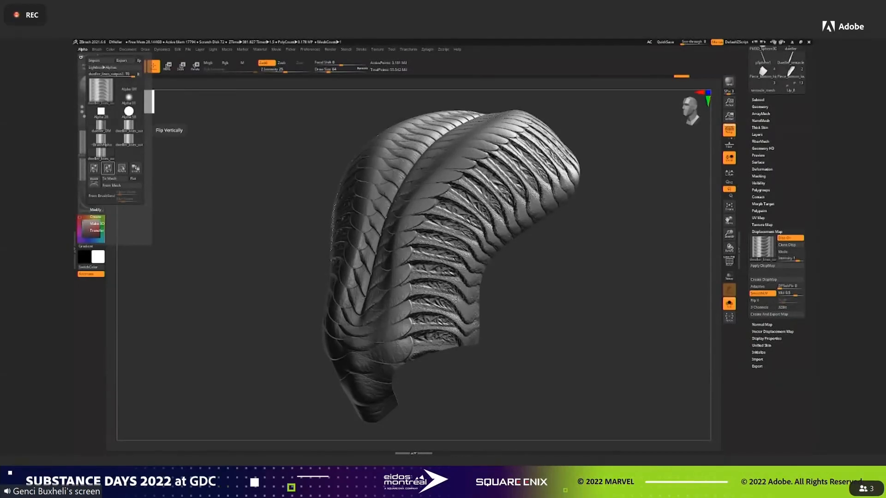
pyautogui.click(763, 247)
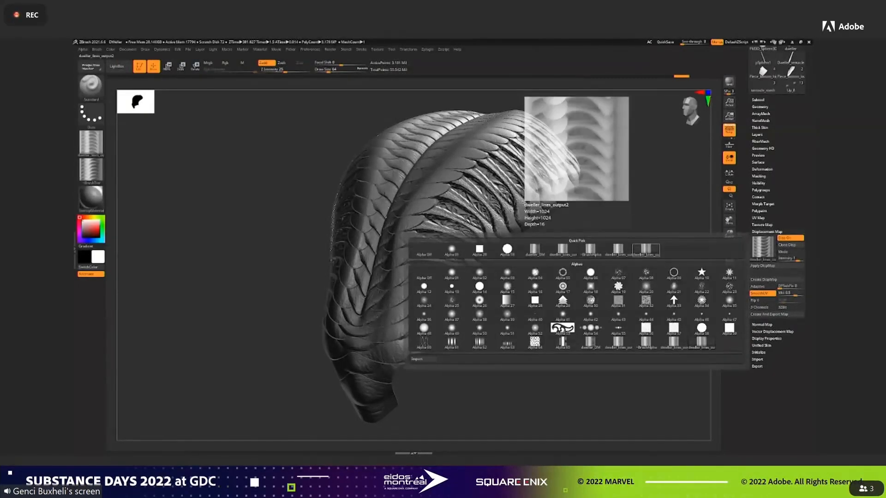
pyautogui.click(618, 250)
# Apply the displacement map to the head's geometry and inspect the ribs from the side.
pyautogui.moveTo(619, 265)
pyautogui.mouseDown()
pyautogui.moveTo(549, 267)
pyautogui.moveTo(672, 276)
pyautogui.moveTo(623, 272)
pyautogui.moveTo(705, 224)
pyautogui.mouseUp()
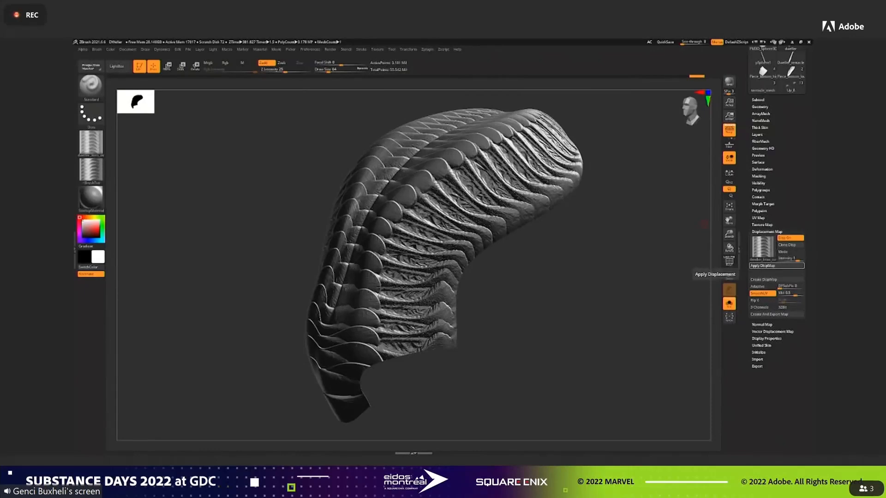
pyautogui.click(770, 266)
pyautogui.moveTo(553, 259)
pyautogui.mouseDown()
pyautogui.moveTo(652, 244)
pyautogui.moveTo(631, 250)
pyautogui.mouseUp()
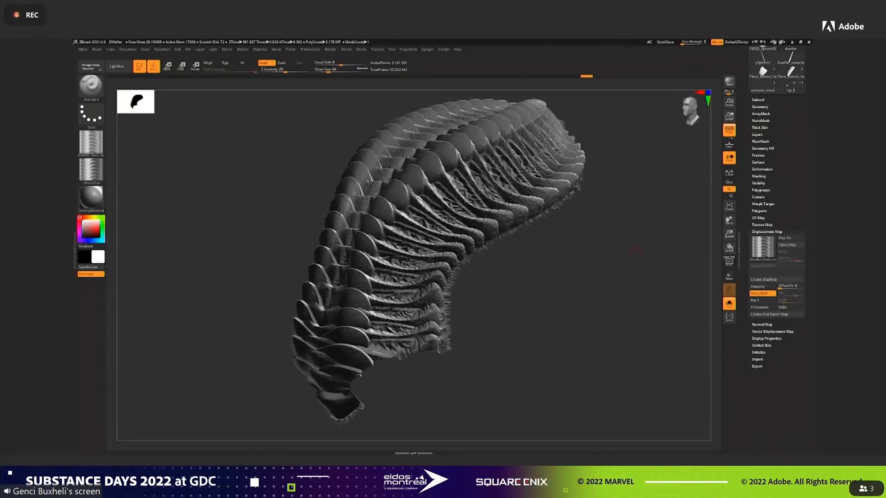
# Replace the old projection layer on the Dweller_body_high subtool with a new layer.
pyautogui.click(758, 100)
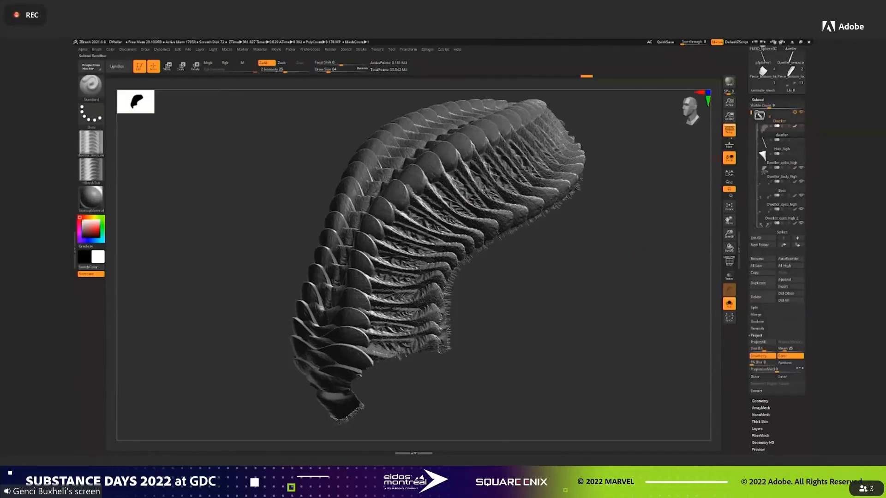
pyautogui.click(781, 173)
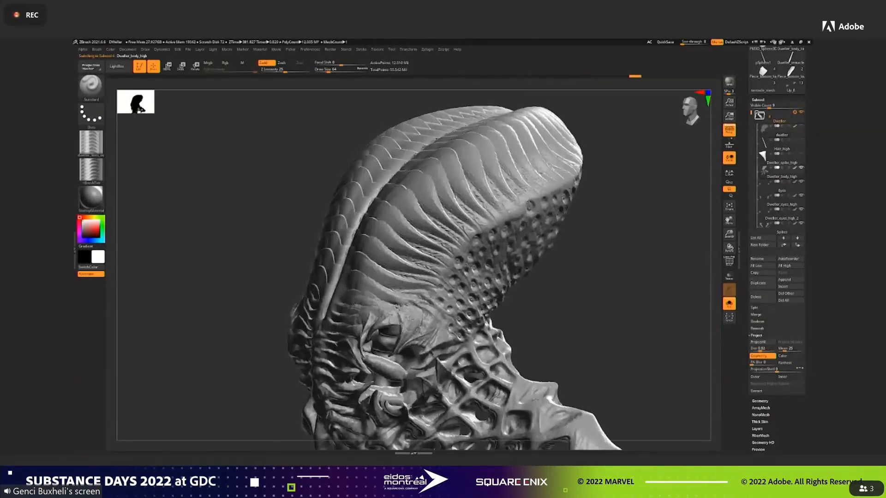
pyautogui.click(757, 430)
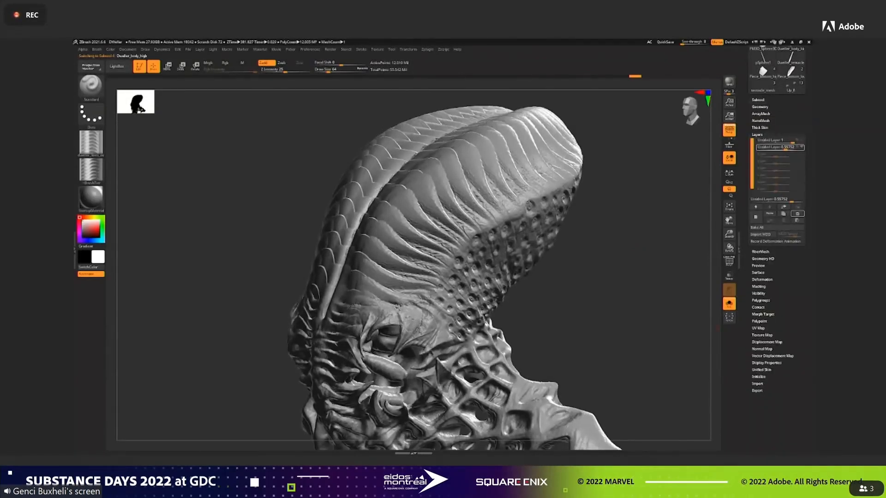
pyautogui.click(729, 189)
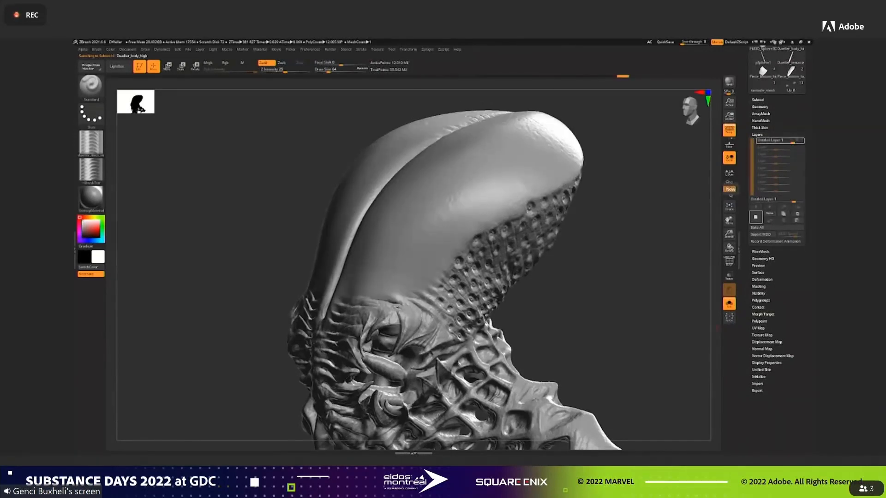
# Lower the body to subdivision level 2 and mask everything except the smooth upper part of the head.
pyautogui.click(760, 107)
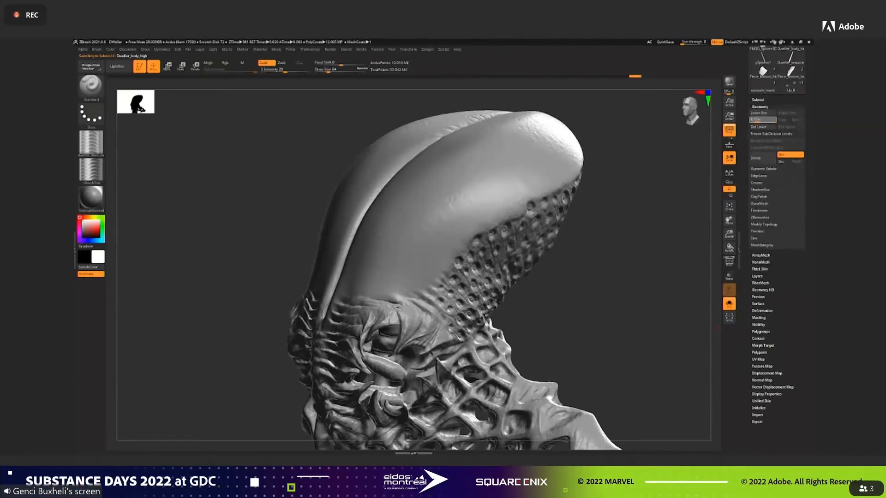
pyautogui.moveTo(600, 203)
pyautogui.mouseDown()
pyautogui.moveTo(655, 194)
pyautogui.moveTo(617, 174)
pyautogui.moveTo(214, 275)
pyautogui.mouseUp()
pyautogui.moveTo(279, 277)
pyautogui.keyDown('ctrl'); pyautogui.mouseDown()
pyautogui.moveTo(480, 87)
pyautogui.moveTo(309, 136)
pyautogui.moveTo(244, 273)
pyautogui.moveTo(439, 111)
pyautogui.mouseUp(); pyautogui.keyUp('ctrl')
pyautogui.press('ctrl')
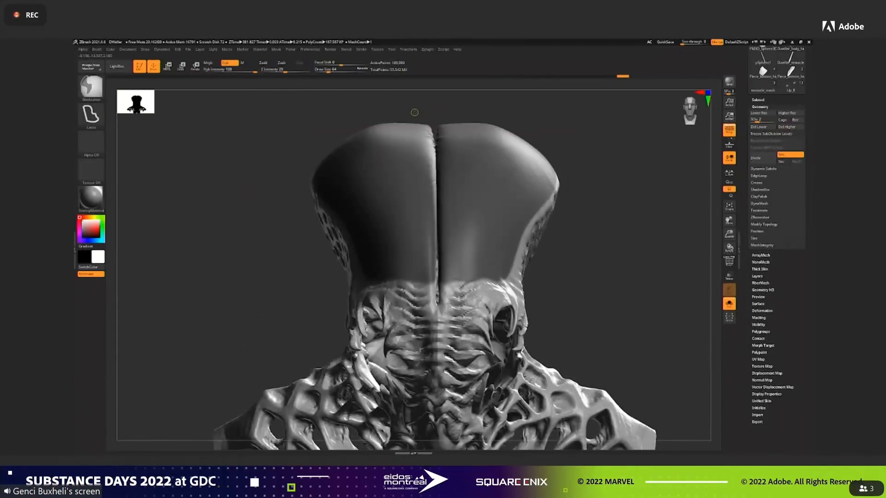
pyautogui.moveTo(426, 233)
pyautogui.keyDown('ctrl'); pyautogui.keyDown('alt'); pyautogui.mouseDown()
pyautogui.moveTo(432, 287)
pyautogui.moveTo(441, 291)
pyautogui.moveTo(428, 109)
pyautogui.mouseUp(); pyautogui.keyUp('alt'); pyautogui.keyUp('ctrl')
pyautogui.keyDown('ctrl'); pyautogui.click(439, 112); pyautogui.keyUp('ctrl')
pyautogui.keyDown('ctrl'); pyautogui.click(438, 112); pyautogui.keyUp('ctrl')
pyautogui.keyDown('ctrl'); pyautogui.click(628, 229); pyautogui.keyUp('ctrl')
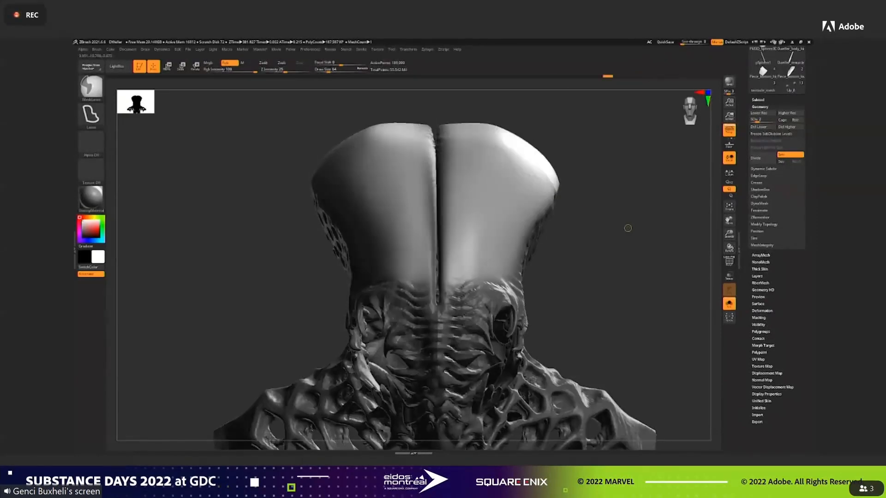
# Return the masked body to its highest subdivision level, 5.
pyautogui.moveTo(628, 228); pyautogui.dragTo(577, 232)
pyautogui.click(773, 121)
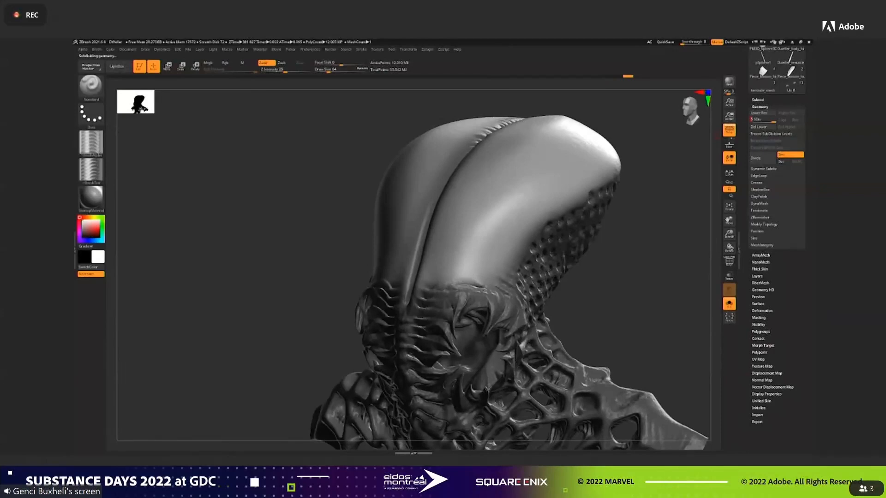
pyautogui.click(760, 217)
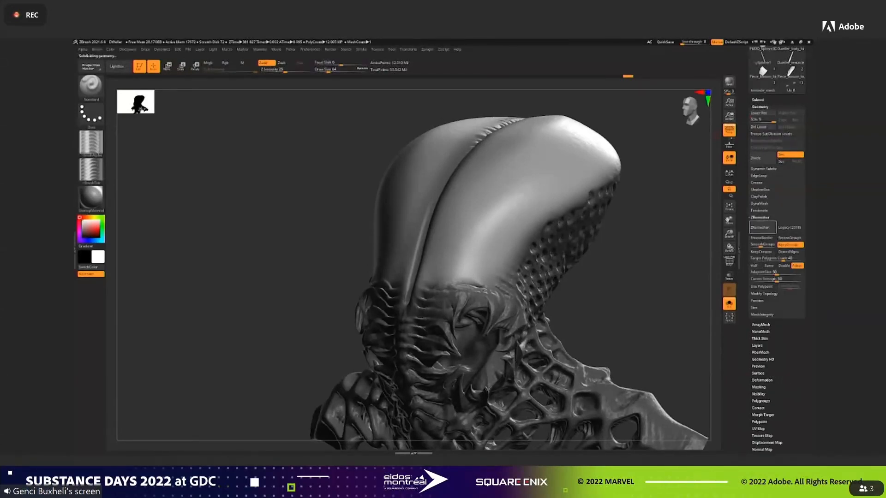
pyautogui.click(760, 217)
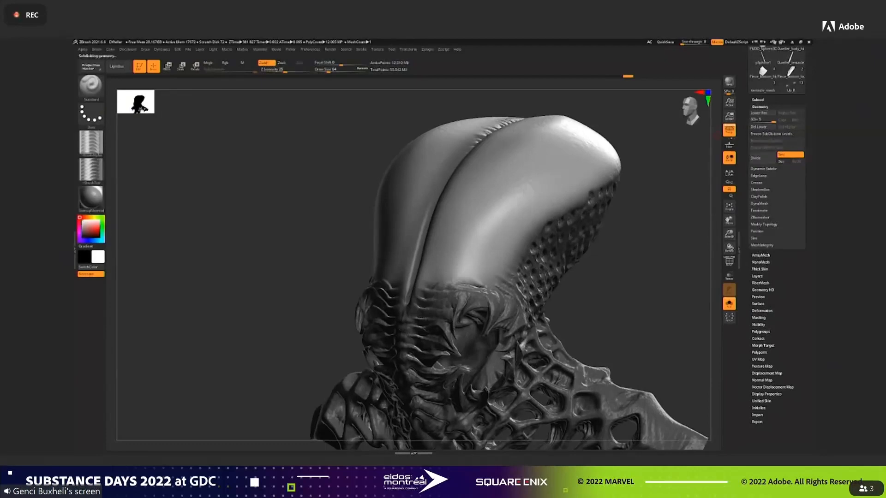
# Project the displaced head's detail onto the unmasked part of the body with ProjectAll.
pyautogui.click(757, 100)
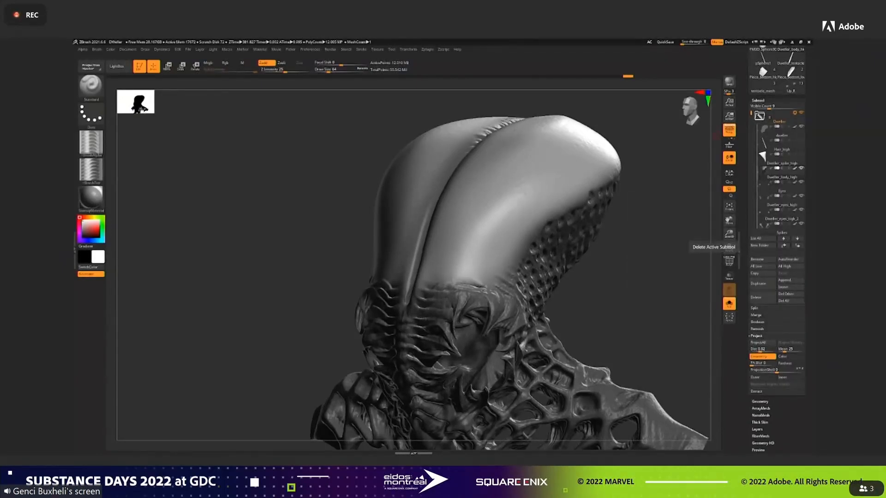
pyautogui.click(762, 342)
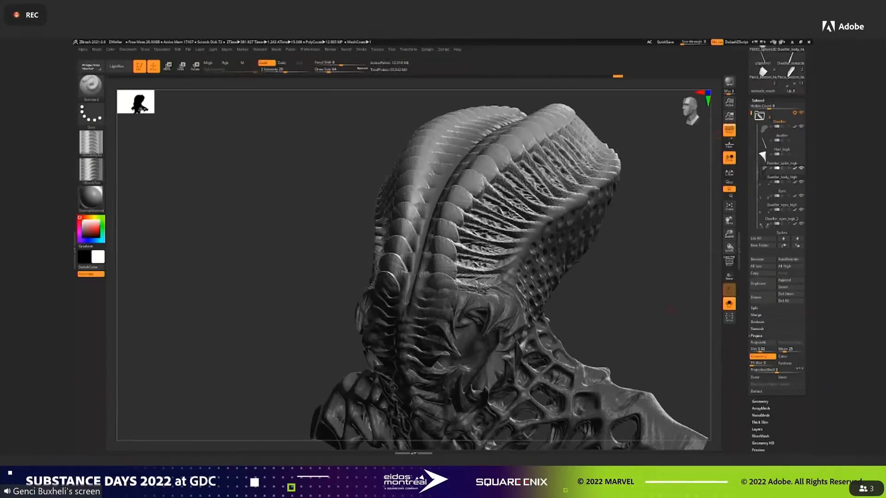
pyautogui.moveTo(636, 262)
pyautogui.mouseDown()
pyautogui.moveTo(653, 261)
pyautogui.moveTo(623, 259)
pyautogui.moveTo(623, 314)
pyautogui.moveTo(559, 286)
pyautogui.moveTo(528, 284)
pyautogui.mouseUp()
# Stop recording on the body's new projection layer, lower its intensity to about 0.73 and inspect the head.
pyautogui.click(739, 250)
pyautogui.moveTo(784, 408); pyautogui.dragTo(785, 377)
pyautogui.click(759, 370)
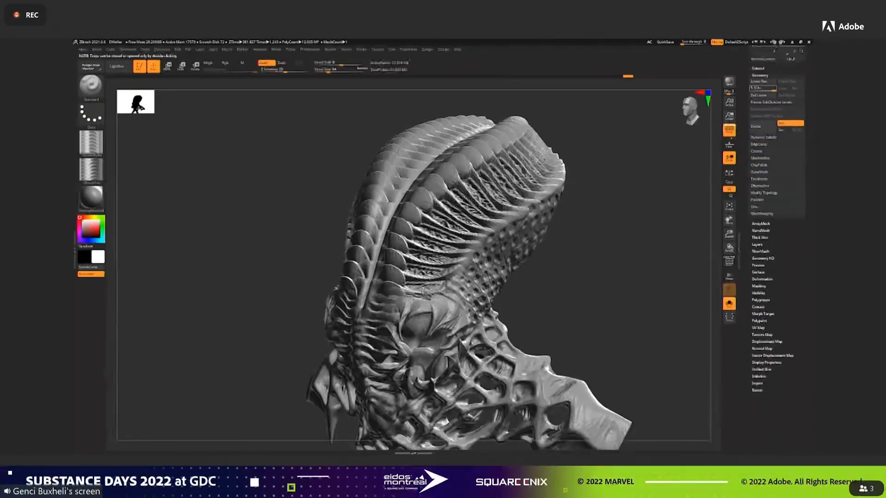
pyautogui.click(757, 245)
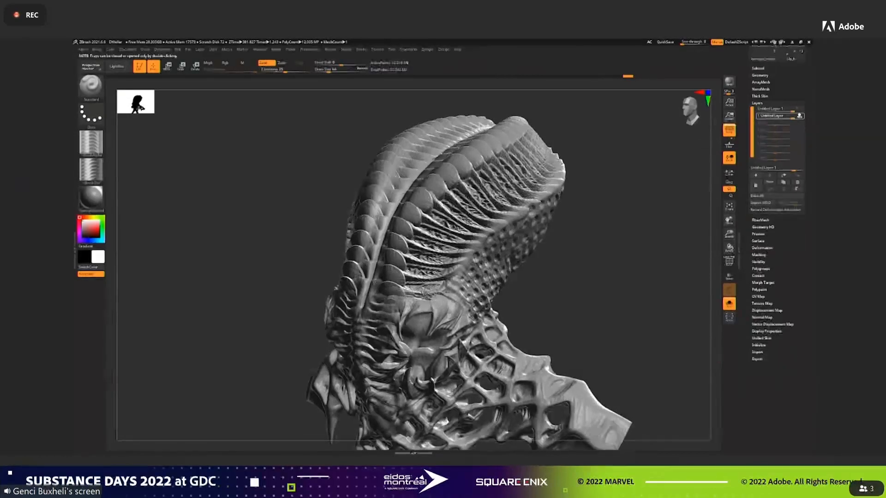
pyautogui.click(800, 116)
pyautogui.moveTo(792, 117); pyautogui.dragTo(789, 118)
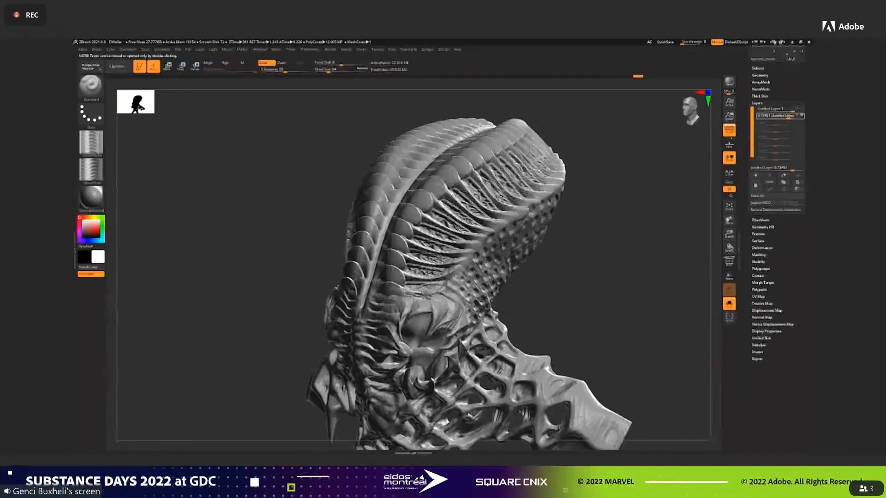
pyautogui.moveTo(600, 296); pyautogui.dragTo(706, 283)
pyautogui.moveTo(665, 231)
pyautogui.mouseDown()
pyautogui.moveTo(634, 281)
pyautogui.moveTo(614, 277)
pyautogui.moveTo(621, 222)
pyautogui.moveTo(646, 270)
pyautogui.moveTo(647, 258)
pyautogui.moveTo(675, 254)
pyautogui.mouseUp()
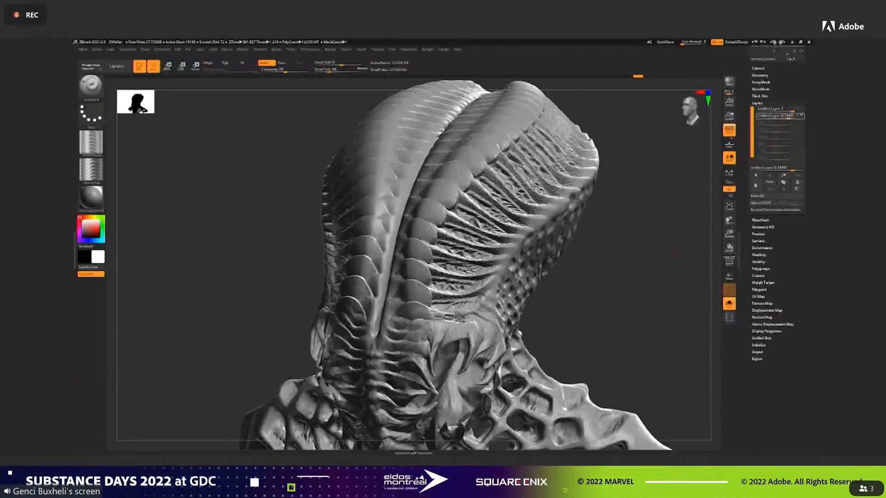
# Add another recording layer to the body on top of the projection layer for further sculpting.
pyautogui.keyDown('alt'); pyautogui.moveTo(645, 302); pyautogui.dragTo(664, 307); pyautogui.keyUp('alt')
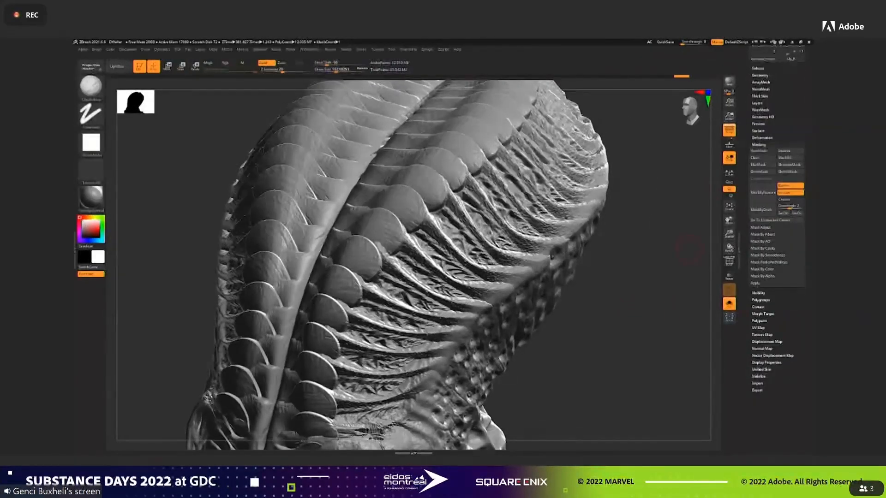
pyautogui.moveTo(710, 243); pyautogui.dragTo(694, 244)
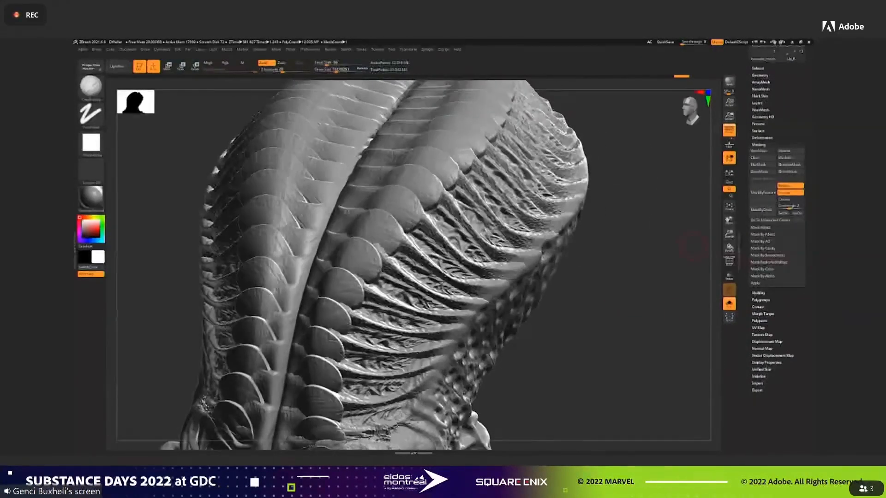
pyautogui.click(761, 138)
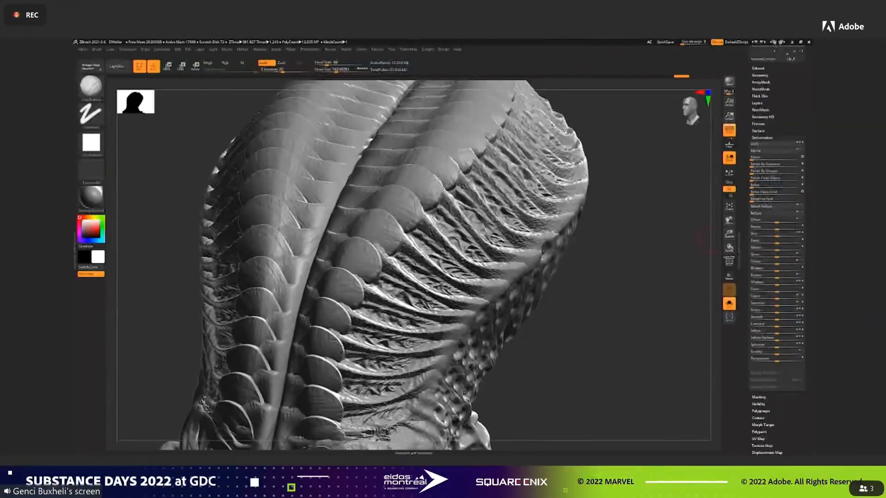
pyautogui.click(757, 103)
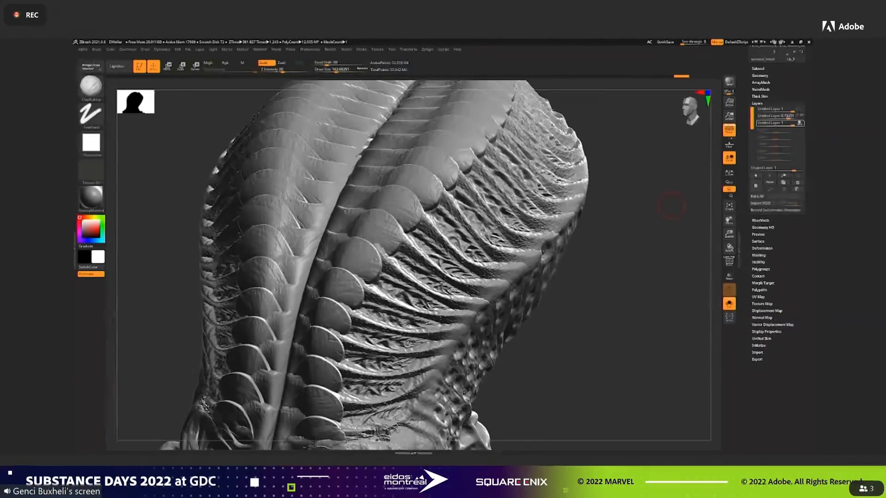
# Build up a raised bony ridge with ClayBuildup where the side ribs meet the creature's pitted skin.
pyautogui.moveTo(672, 205)
pyautogui.mouseDown()
pyautogui.moveTo(646, 281)
pyautogui.moveTo(651, 247)
pyautogui.moveTo(531, 267)
pyautogui.mouseUp()
pyautogui.moveTo(591, 402); pyautogui.dragTo(653, 392)
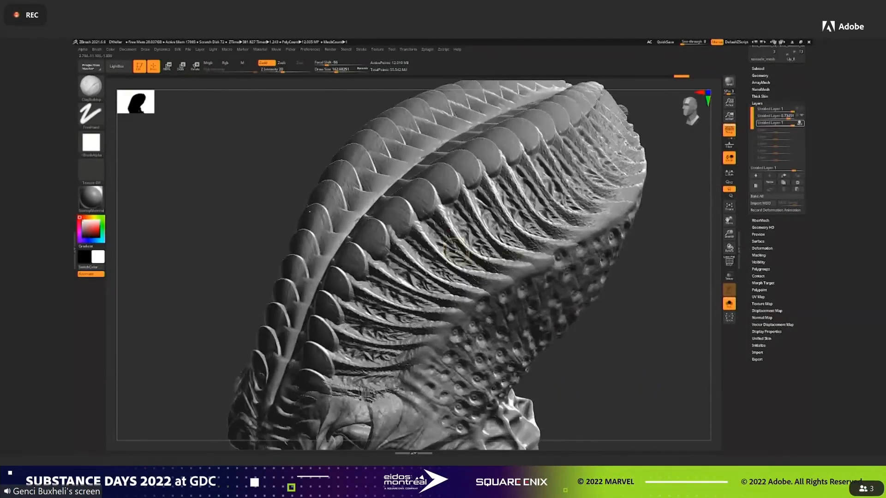
pyautogui.moveTo(417, 219)
pyautogui.keyDown('ctrl'); pyautogui.mouseDown()
pyautogui.moveTo(483, 270)
pyautogui.moveTo(512, 277)
pyautogui.moveTo(520, 337)
pyautogui.moveTo(412, 226)
pyautogui.mouseUp(); pyautogui.keyUp('ctrl')
pyautogui.keyDown('alt'); pyautogui.moveTo(606, 333); pyautogui.dragTo(555, 240); pyautogui.keyUp('alt')
pyautogui.keyDown('ctrl'); pyautogui.click(526, 252); pyautogui.keyUp('ctrl')
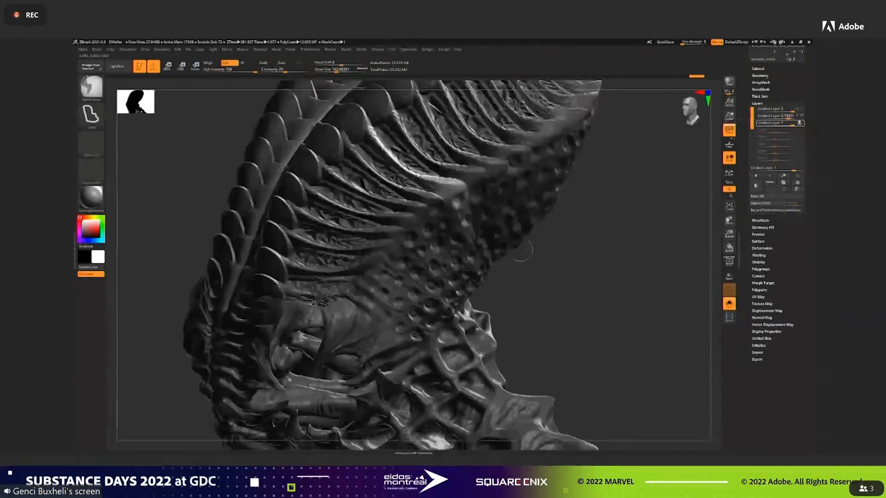
pyautogui.keyDown('ctrl'); pyautogui.click(537, 301); pyautogui.keyUp('ctrl')
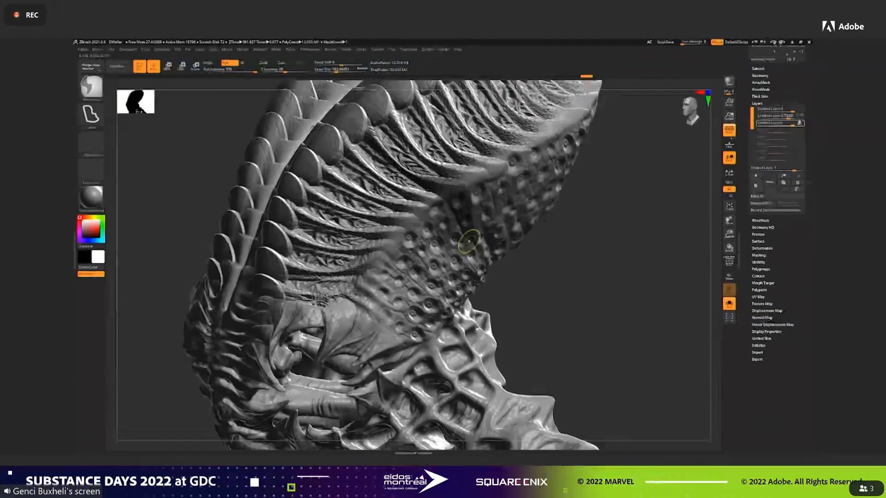
# Lower the body to subdivision level 3 and choose the Move brush with a larger draw size.
pyautogui.click(759, 75)
pyautogui.click(763, 88)
pyautogui.moveTo(639, 282); pyautogui.dragTo(597, 302)
pyautogui.keyDown('ctrl'); pyautogui.click(597, 302); pyautogui.keyUp('ctrl')
pyautogui.press('b')
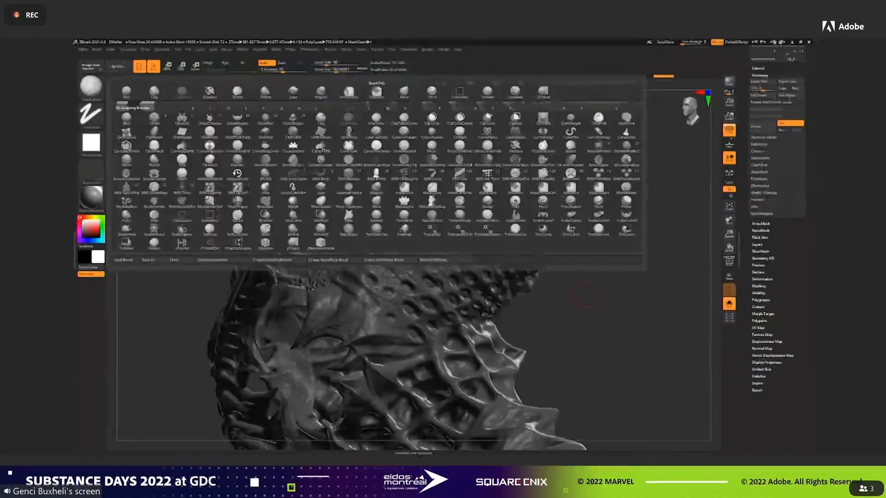
pyautogui.click(404, 92)
pyautogui.click(346, 70)
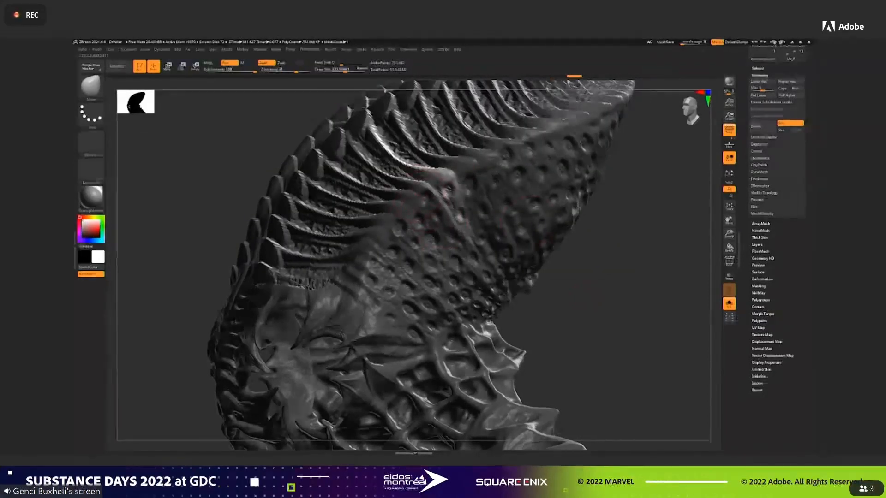
# Reshape the raised ridge and the surrounding pitted surface with Move strokes from several angles.
pyautogui.moveTo(639, 227); pyautogui.dragTo(556, 215)
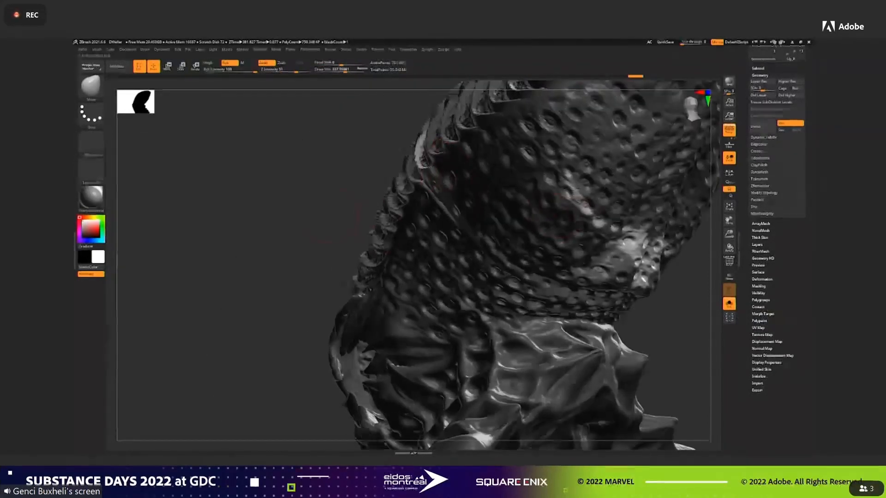
pyautogui.moveTo(635, 323); pyautogui.dragTo(706, 324)
pyautogui.moveTo(560, 295); pyautogui.dragTo(660, 295)
pyautogui.moveTo(433, 174); pyautogui.dragTo(439, 172)
pyautogui.moveTo(595, 222); pyautogui.dragTo(553, 230)
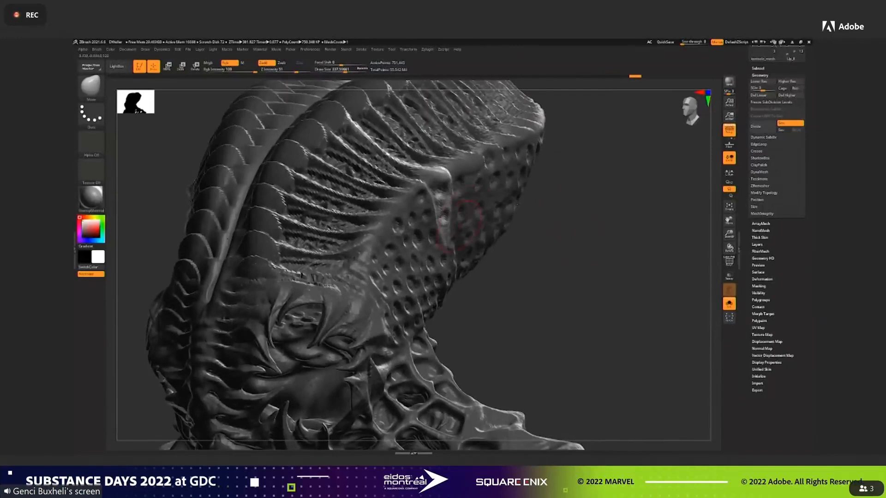
pyautogui.moveTo(467, 216); pyautogui.dragTo(478, 214)
pyautogui.moveTo(572, 221)
pyautogui.mouseDown()
pyautogui.moveTo(493, 222)
pyautogui.moveTo(581, 217)
pyautogui.mouseUp()
# Return the body to subdivision level 5 and carve a crease along the ridge with DamStandard at draw size about 41.
pyautogui.moveTo(763, 88); pyautogui.dragTo(774, 88)
pyautogui.keyDown('alt'); pyautogui.moveTo(582, 286); pyautogui.dragTo(604, 300); pyautogui.keyUp('alt')
pyautogui.press('b')
pyautogui.press('d')
pyautogui.press('s')
pyautogui.click(327, 71)
pyautogui.moveTo(602, 291)
pyautogui.mouseDown()
pyautogui.moveTo(586, 291)
pyautogui.moveTo(588, 323)
pyautogui.mouseUp()
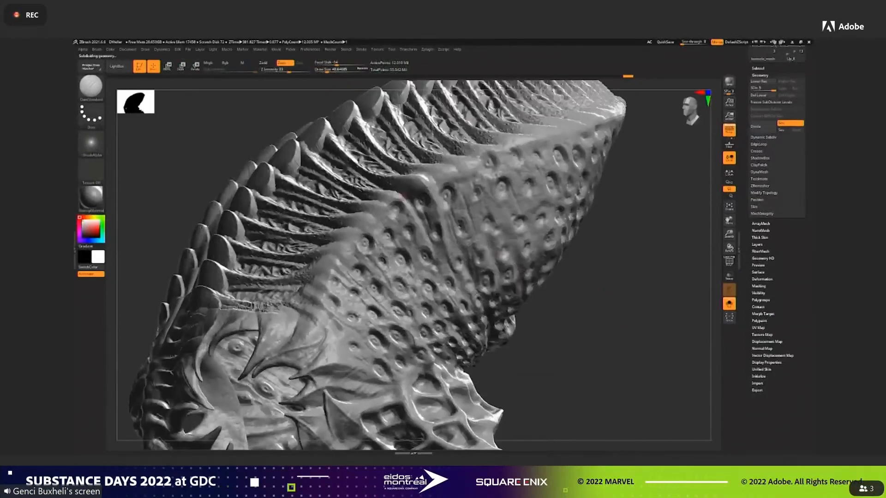
pyautogui.moveTo(400, 193); pyautogui.dragTo(426, 240)
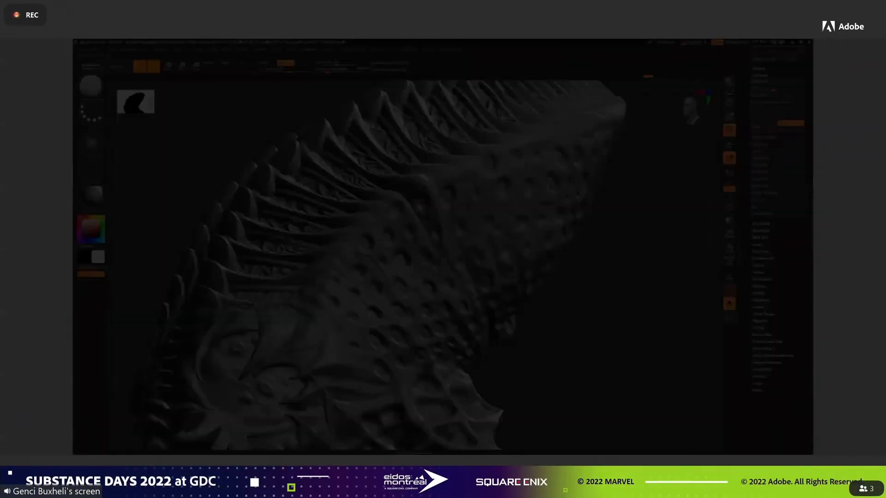
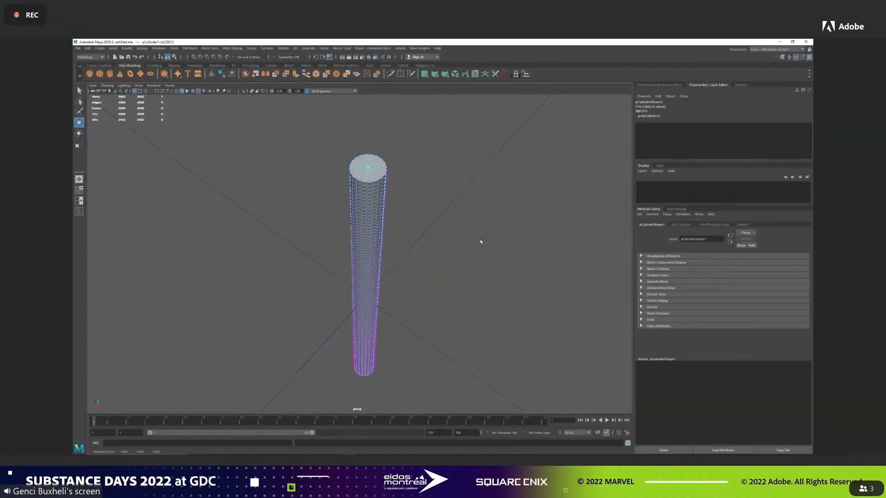
# Raise the centre vertex of the cylinder's top cap to form a pointed tip, and select the whole cylinder.
pyautogui.keyDown('alt'); pyautogui.moveTo(498, 242); pyautogui.dragTo(492, 219); pyautogui.keyUp('alt')
pyautogui.keyDown('alt'); pyautogui.moveTo(492, 219); pyautogui.dragTo(414, 233, button='right'); pyautogui.keyUp('alt')
pyautogui.keyDown('alt'); pyautogui.moveTo(413, 234); pyautogui.dragTo(436, 235, button='middle'); pyautogui.keyUp('alt')
pyautogui.moveTo(447, 194); pyautogui.dragTo(467, 181, button='right')
pyautogui.keyDown('alt'); pyautogui.moveTo(498, 123); pyautogui.dragTo(351, 205); pyautogui.keyUp('alt')
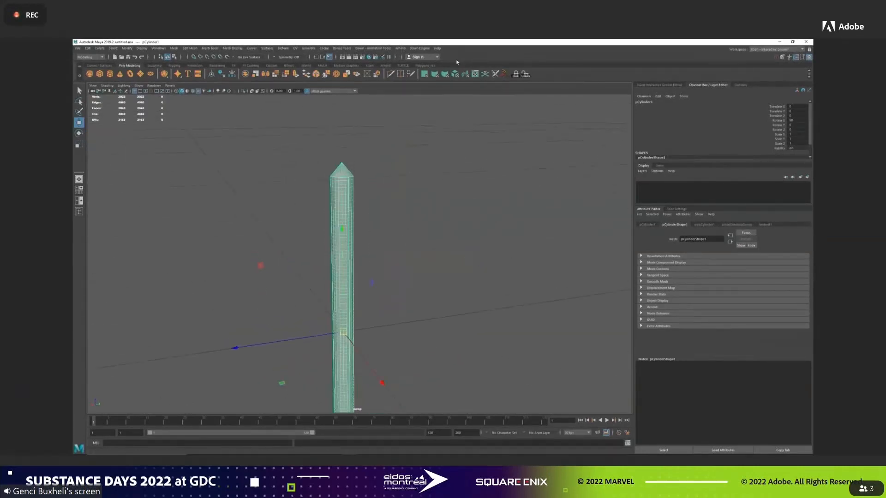
# Open the cylinder's UV layout and normalize the UVs of its side shell.
pyautogui.click(475, 74)
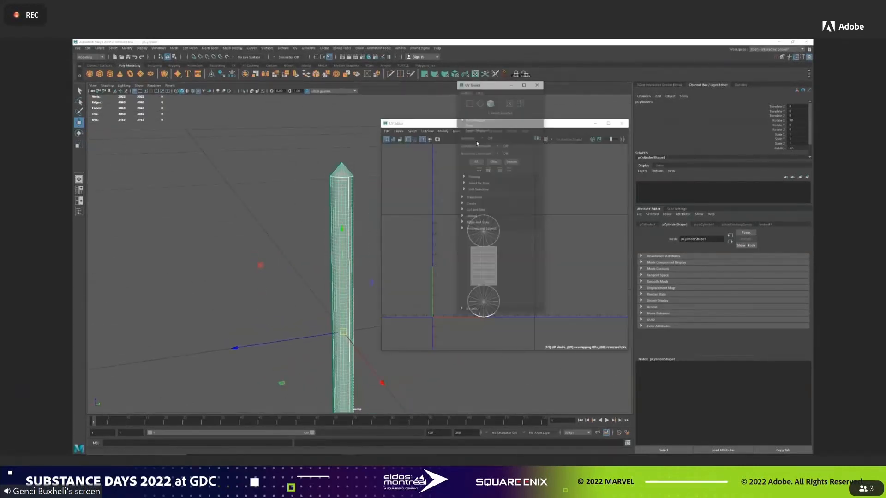
pyautogui.keyDown('alt'); pyautogui.moveTo(520, 231); pyautogui.dragTo(518, 268, button='right'); pyautogui.keyUp('alt')
pyautogui.keyDown('alt'); pyautogui.moveTo(530, 264); pyautogui.dragTo(544, 187, button='middle'); pyautogui.keyUp('alt')
pyautogui.moveTo(545, 189); pyautogui.dragTo(551, 240, button='right')
pyautogui.click(480, 214)
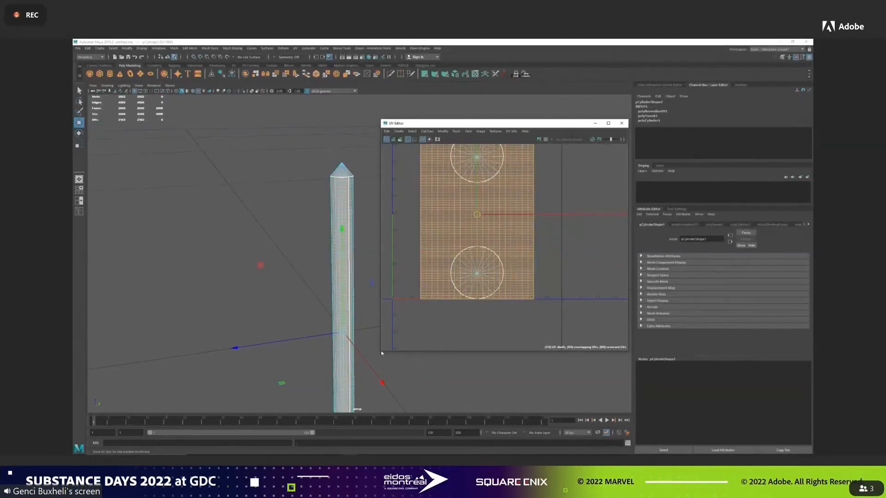
# Normalize the side shell to the full tile width with aspect ratio preserved, and stretch it vertically across several tiles.
pyautogui.moveTo(380, 353); pyautogui.dragTo(357, 364)
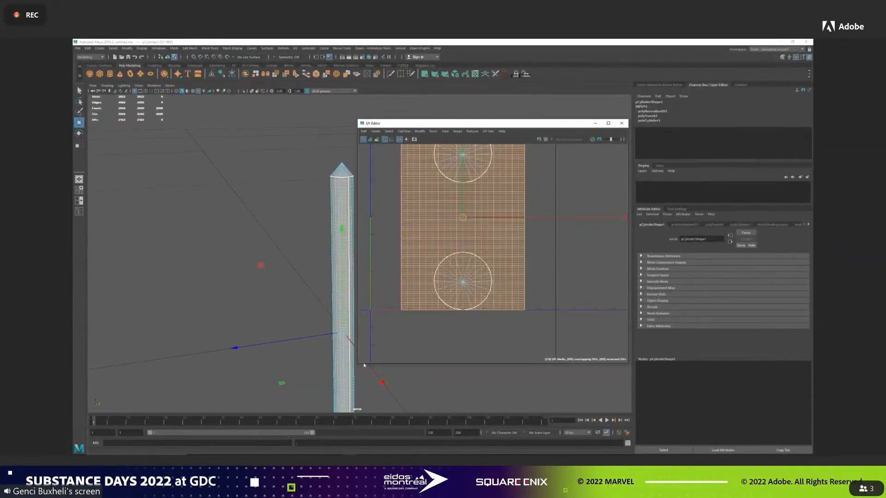
pyautogui.keyDown('alt'); pyautogui.moveTo(530, 282); pyautogui.dragTo(551, 310, button='middle'); pyautogui.keyUp('alt')
pyautogui.keyDown('alt'); pyautogui.moveTo(552, 309); pyautogui.dragTo(578, 219, button='right'); pyautogui.keyUp('alt')
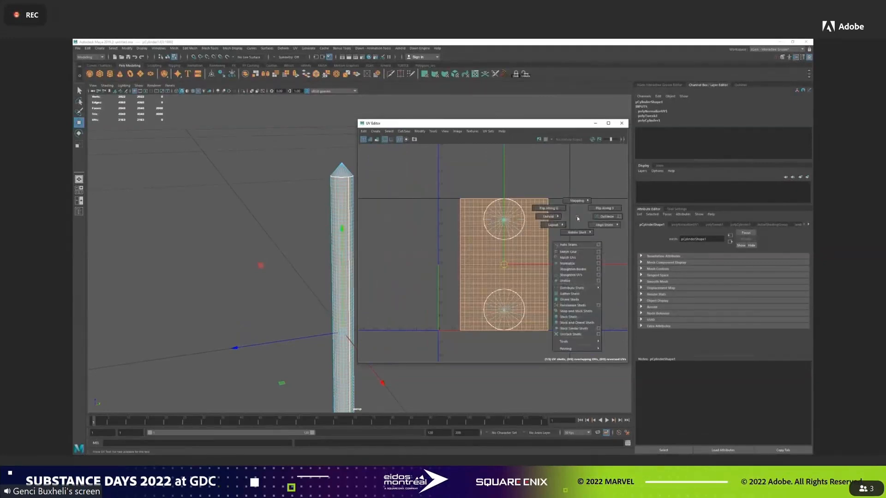
pyautogui.keyDown('shift'); pyautogui.moveTo(597, 264); pyautogui.dragTo(598, 264, button='right'); pyautogui.keyUp('shift')
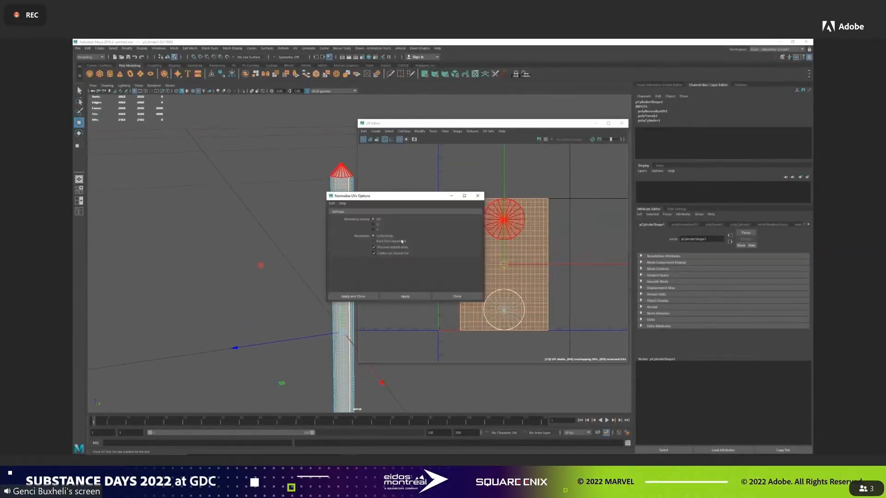
pyautogui.click(353, 296)
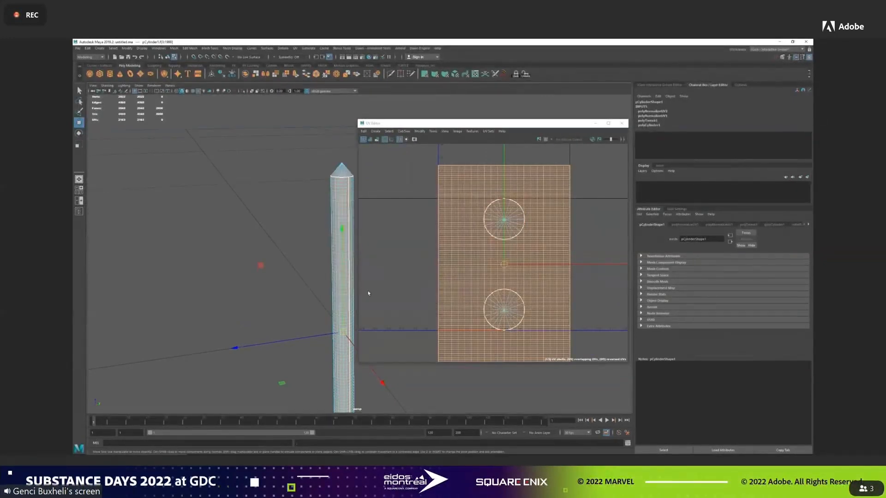
pyautogui.keyDown('shift'); pyautogui.moveTo(414, 204); pyautogui.dragTo(371, 222, button='right'); pyautogui.keyUp('shift')
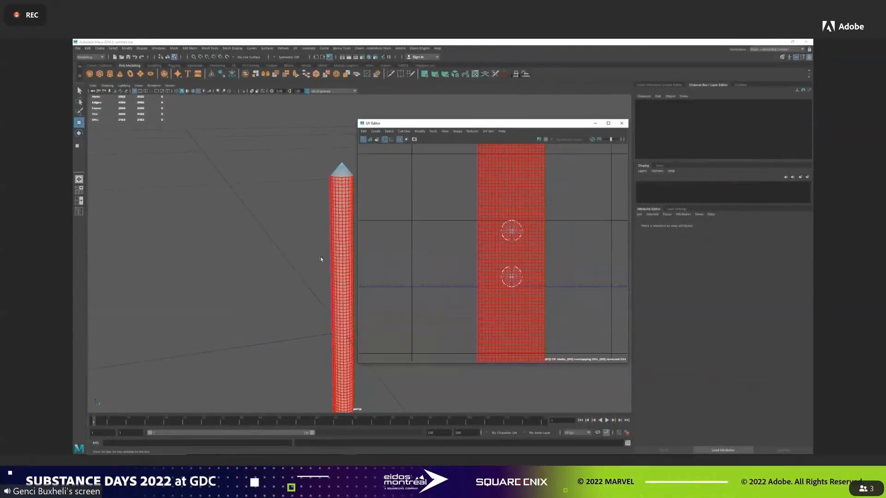
# Cut a radial UV seam on the cylinder's end caps in line with the side seam.
pyautogui.keyDown('alt'); pyautogui.moveTo(333, 204); pyautogui.dragTo(285, 227); pyautogui.keyUp('alt')
pyautogui.moveTo(312, 200); pyautogui.dragTo(312, 183, button='right')
pyautogui.click(308, 200)
pyautogui.moveTo(289, 221)
pyautogui.keyDown('alt'); pyautogui.mouseDown()
pyautogui.moveTo(302, 261)
pyautogui.moveTo(297, 224)
pyautogui.mouseUp(); pyautogui.keyUp('alt')
pyautogui.keyDown('alt'); pyautogui.moveTo(324, 280); pyautogui.dragTo(320, 158, button='middle'); pyautogui.keyUp('alt')
pyautogui.keyDown('alt'); pyautogui.moveTo(322, 358); pyautogui.dragTo(313, 329); pyautogui.keyUp('alt')
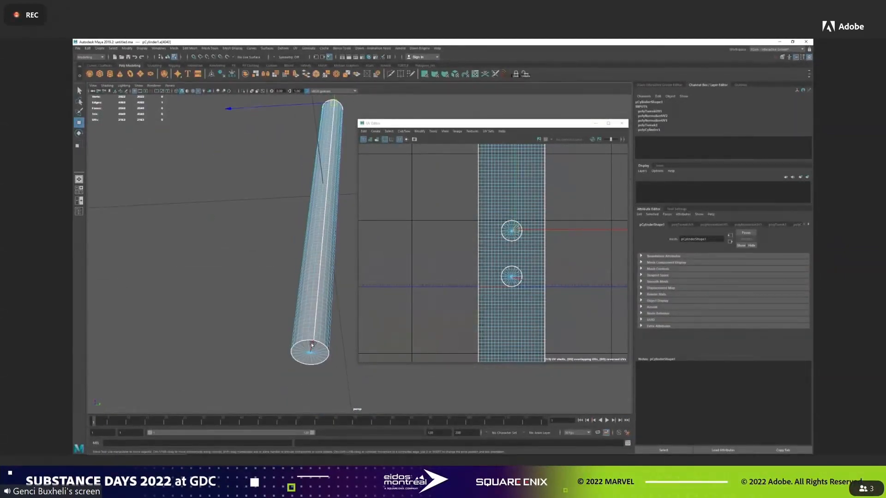
pyautogui.keyDown('shift'); pyautogui.rightClick(575, 210); pyautogui.keyUp('shift')
pyautogui.keyDown('shift'); pyautogui.moveTo(562, 215); pyautogui.dragTo(556, 218, button='right'); pyautogui.keyUp('shift')
# Select the rim edges of the pointed cap and sew the cap's UV shell onto the end of the side shell.
pyautogui.keyDown('alt'); pyautogui.moveTo(318, 99); pyautogui.dragTo(331, 211); pyautogui.keyUp('alt')
pyautogui.press('q')
pyautogui.click(329, 213)
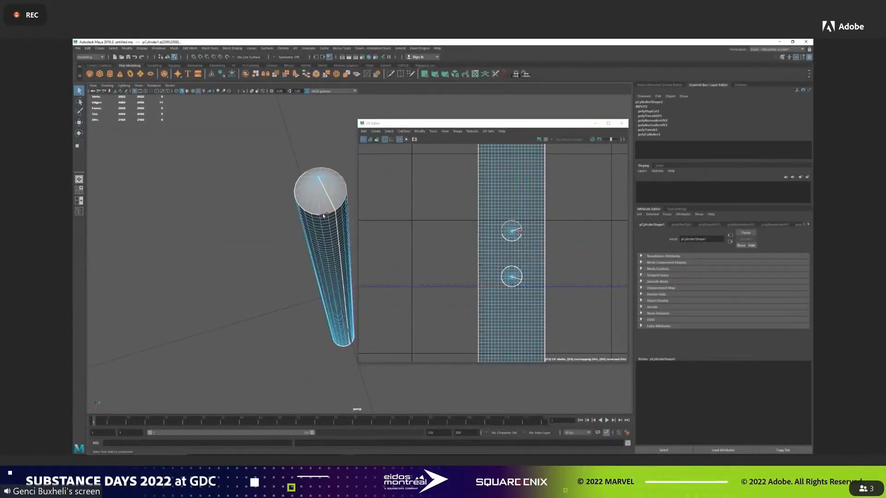
pyautogui.keyDown('shift'); pyautogui.moveTo(538, 199); pyautogui.dragTo(540, 183, button='right'); pyautogui.keyUp('shift')
pyautogui.keyDown('alt'); pyautogui.moveTo(555, 183); pyautogui.dragTo(518, 358, button='middle'); pyautogui.keyUp('alt')
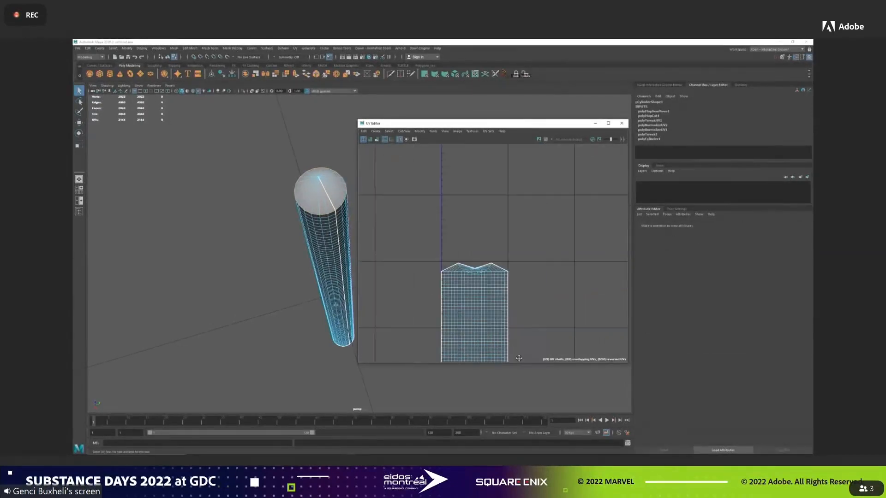
# Spread the outer UVs of the sewn cap toward both side edges of the shell.
pyautogui.scroll(3, 487, 269)
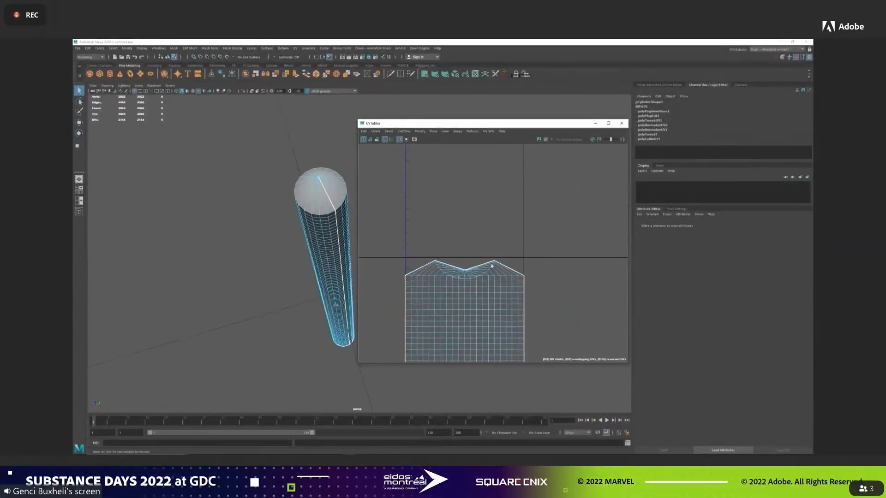
pyautogui.click(493, 264)
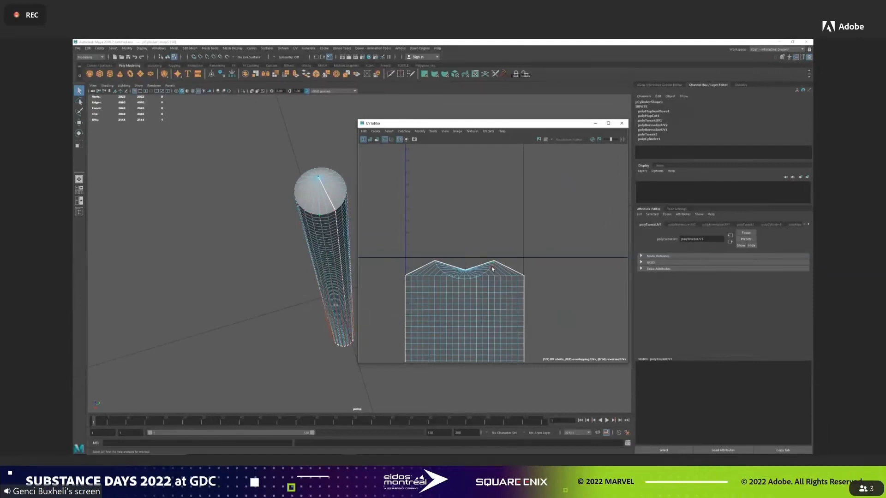
pyautogui.keyDown('shift'); pyautogui.rightClick(531, 249); pyautogui.keyUp('shift')
pyautogui.click(507, 248)
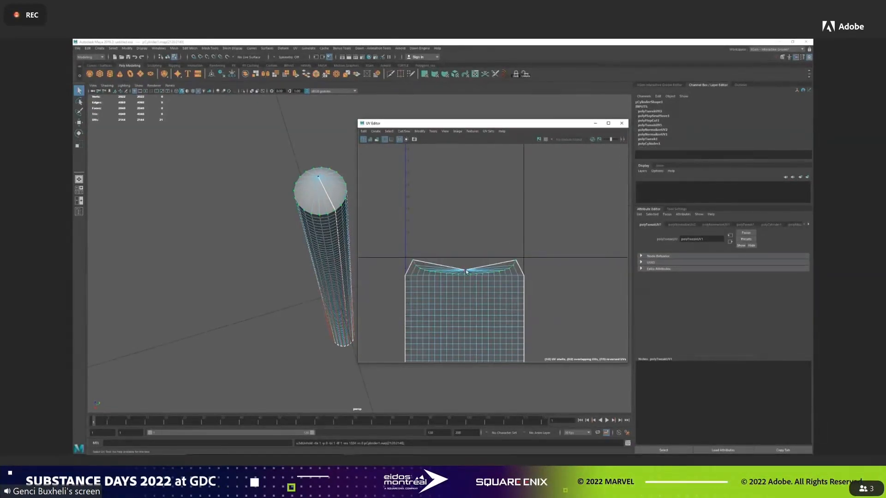
# Raise the sewn cap's centre UV to the tile border and adjust the UV at its outer corner.
pyautogui.moveTo(466, 248); pyautogui.dragTo(467, 239, button='middle')
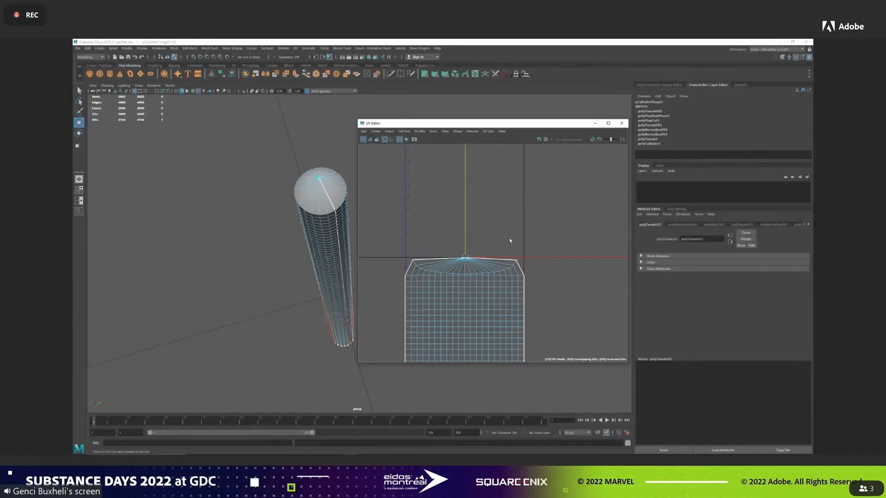
pyautogui.click(515, 261)
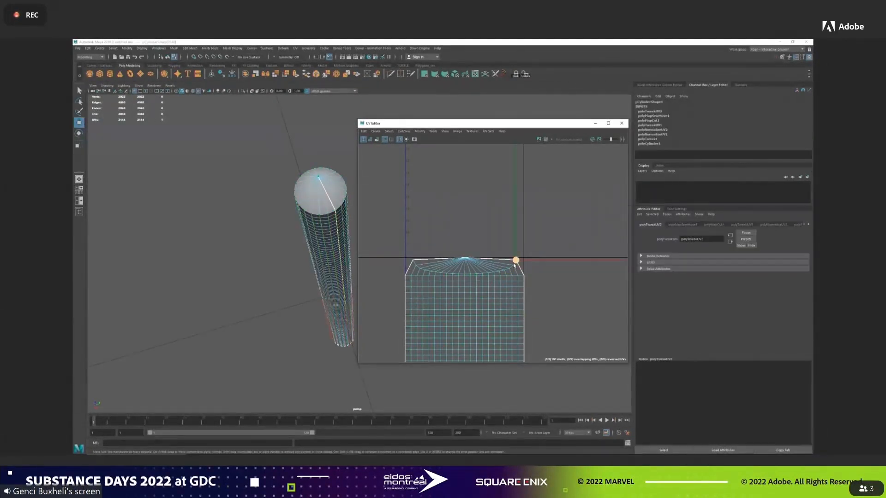
pyautogui.keyDown('shift'); pyautogui.moveTo(513, 268); pyautogui.dragTo(485, 233, button='right'); pyautogui.keyUp('shift')
pyautogui.keyDown('alt'); pyautogui.moveTo(541, 314); pyautogui.dragTo(552, 180, button='middle'); pyautogui.keyUp('alt')
pyautogui.keyDown('alt'); pyautogui.moveTo(563, 224); pyautogui.dragTo(512, 121, button='right'); pyautogui.keyUp('alt')
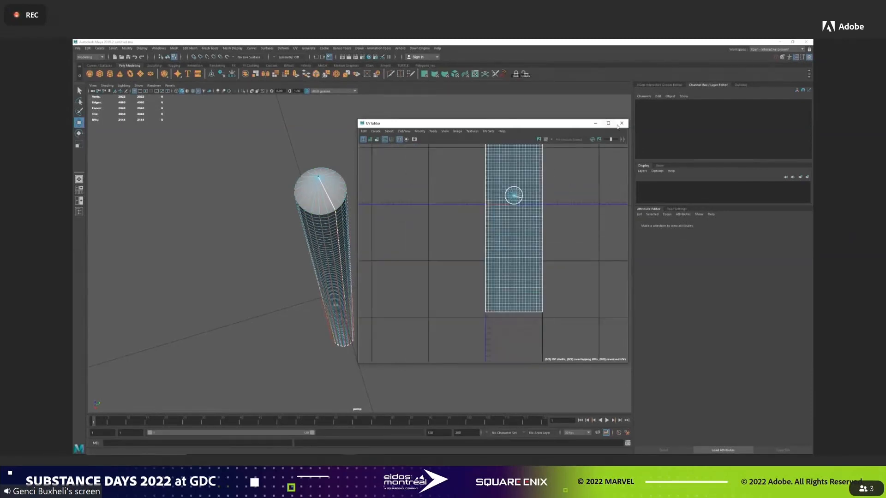
# Close the UV editor, select the whole cylinder and export the selection.
pyautogui.click(621, 123)
pyautogui.click(323, 240)
pyautogui.press('f')
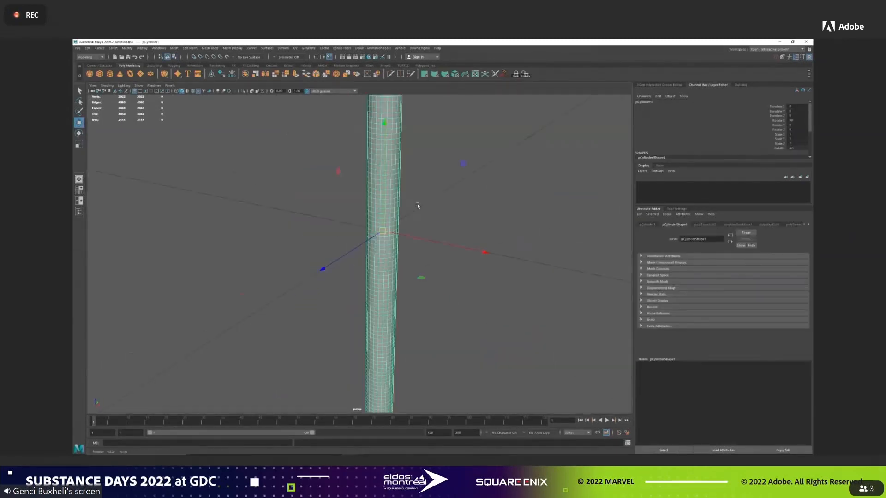
pyautogui.click(78, 48)
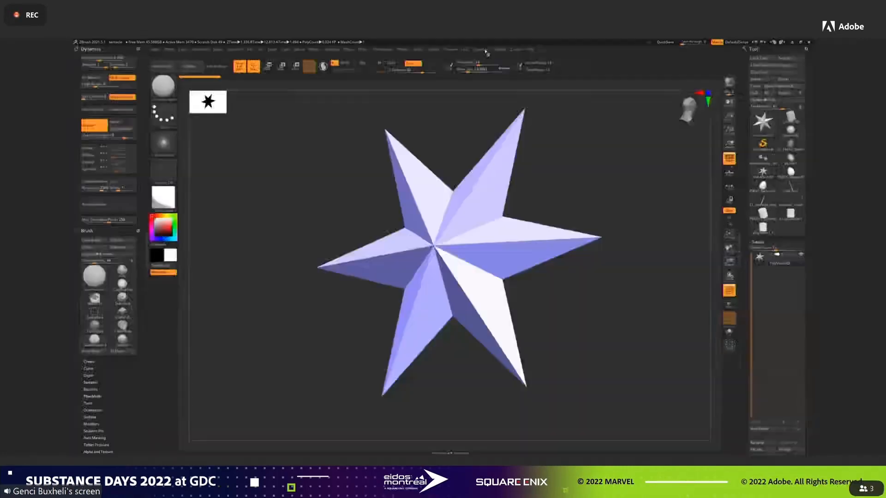
# Switch to ZBrush and import the exported cylinder with the FBX ExportImport plugin.
pyautogui.moveTo(499, 50)
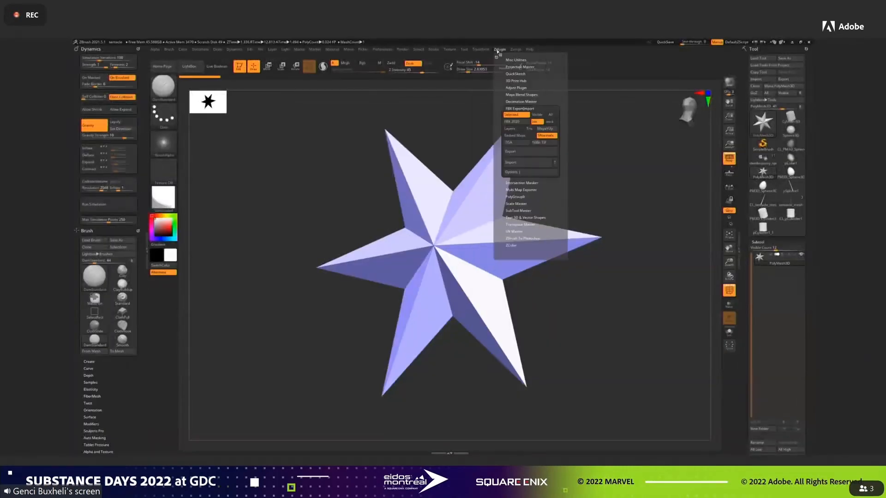
pyautogui.click(518, 162)
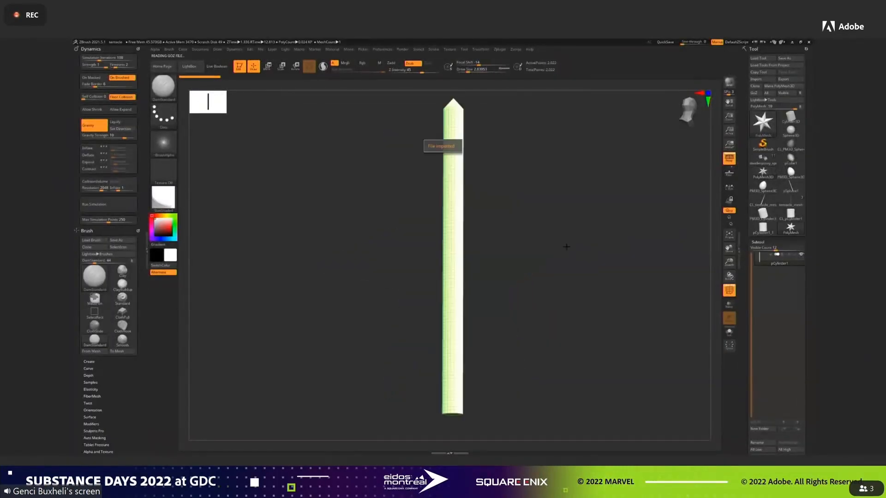
pyautogui.moveTo(566, 248); pyautogui.dragTo(511, 243)
# Unlock the transform gizmo and move its pivot up to the cylinder's pointed tip.
pyautogui.click(268, 67)
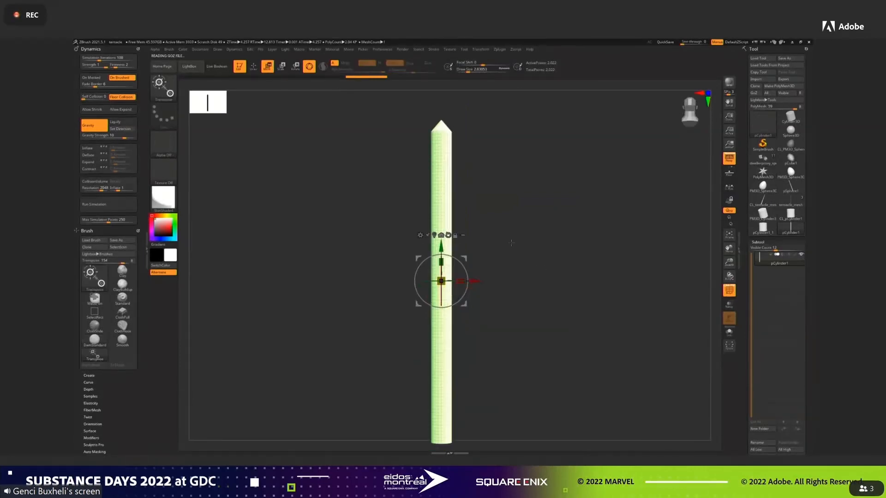
pyautogui.click(455, 236)
pyautogui.moveTo(441, 247); pyautogui.dragTo(441, 85)
pyautogui.keyDown('alt'); pyautogui.moveTo(508, 150); pyautogui.dragTo(528, 295); pyautogui.keyUp('alt')
pyautogui.keyDown('alt'); pyautogui.moveTo(536, 170); pyautogui.dragTo(533, 334); pyautogui.keyUp('alt')
pyautogui.moveTo(425, 153); pyautogui.dragTo(424, 163)
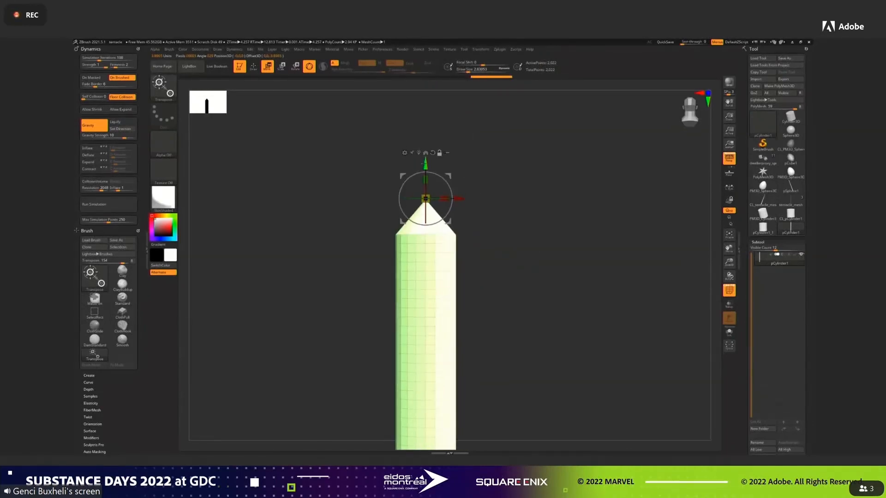
# Narrow the cylinder toward its tip with the Taper deformer and return to drawing mode.
pyautogui.click(404, 153)
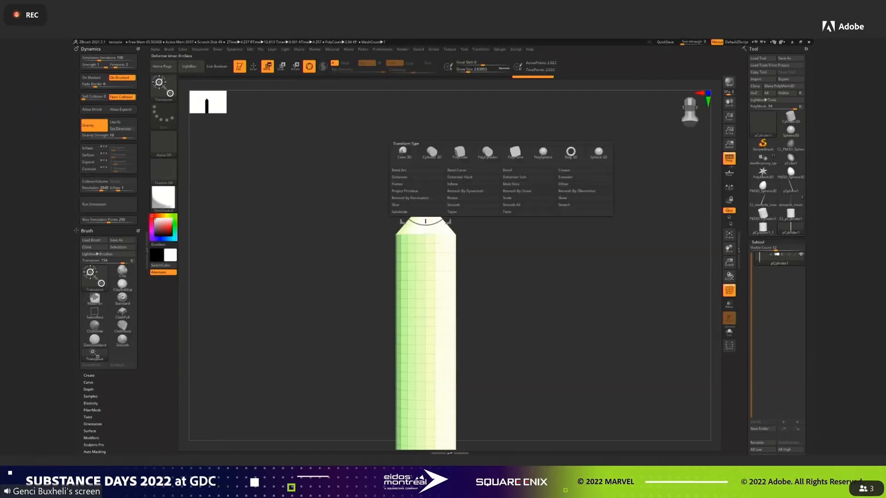
pyautogui.click(458, 212)
pyautogui.moveTo(425, 197); pyautogui.dragTo(423, 210)
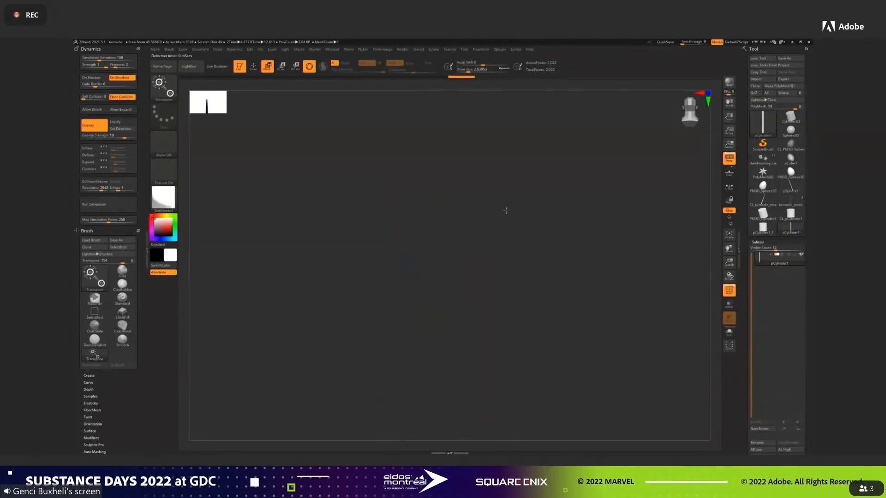
pyautogui.click(730, 235)
pyautogui.keyDown('ctrl'); pyautogui.moveTo(572, 250); pyautogui.dragTo(562, 241, button='right'); pyautogui.keyUp('ctrl')
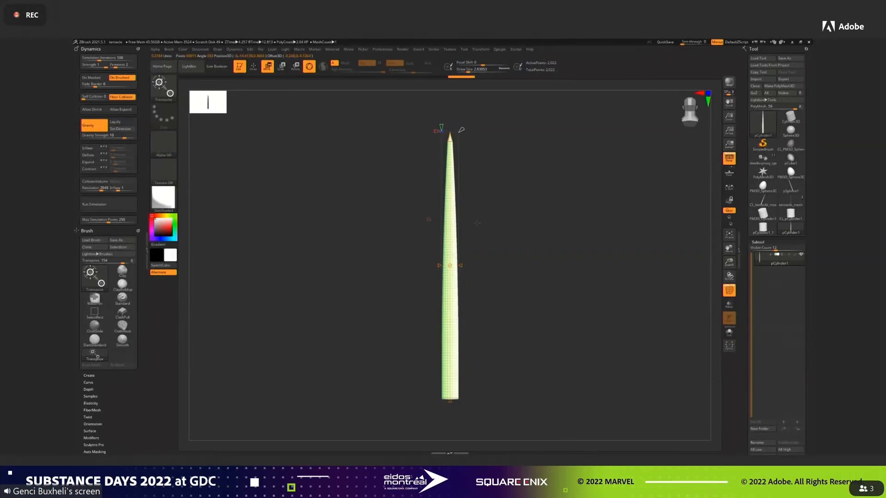
pyautogui.press('q')
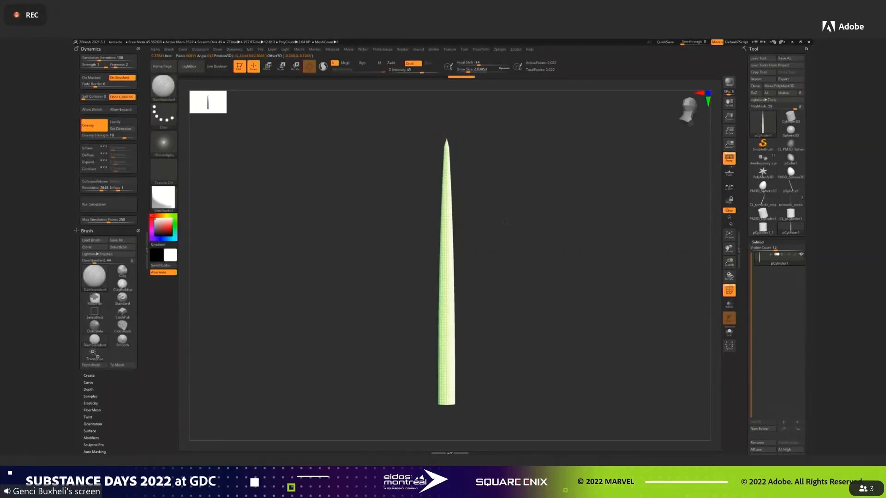
# Generate a texture map from UV Check for the tapered cylinder, preview it and turn the texture off.
pyautogui.keyDown('shift'); pyautogui.moveTo(510, 225); pyautogui.dragTo(534, 229); pyautogui.keyUp('shift')
pyautogui.moveTo(741, 331); pyautogui.dragTo(743, 158)
pyautogui.click(766, 69)
pyautogui.click(766, 129)
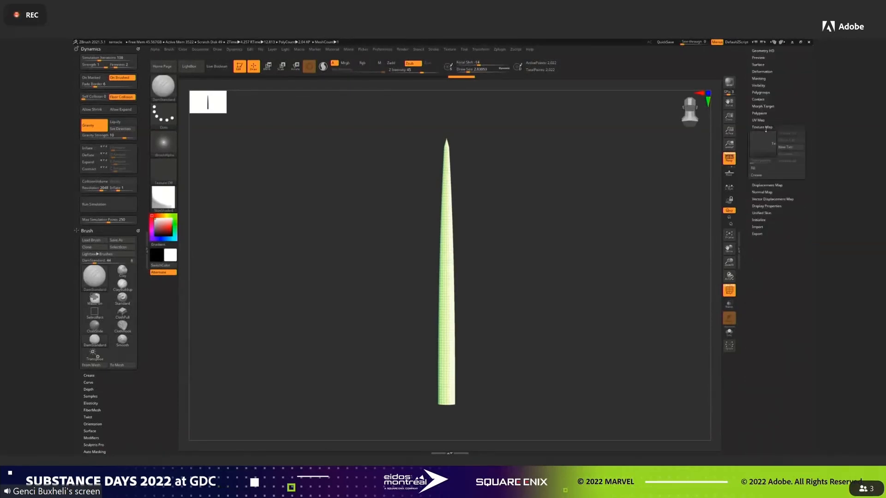
pyautogui.click(758, 175)
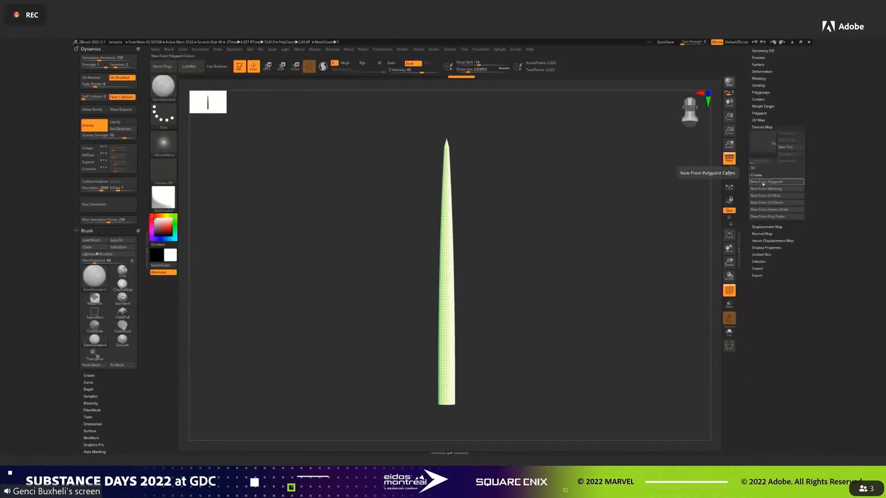
pyautogui.click(781, 204)
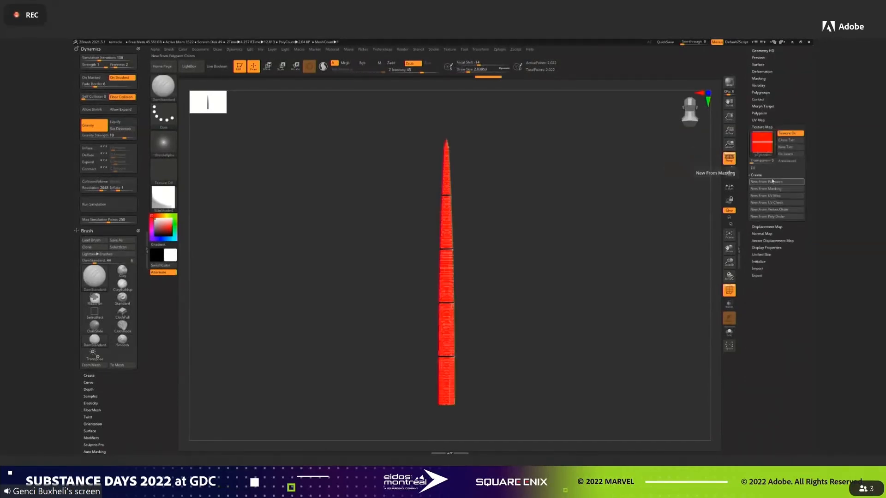
pyautogui.moveTo(766, 146)
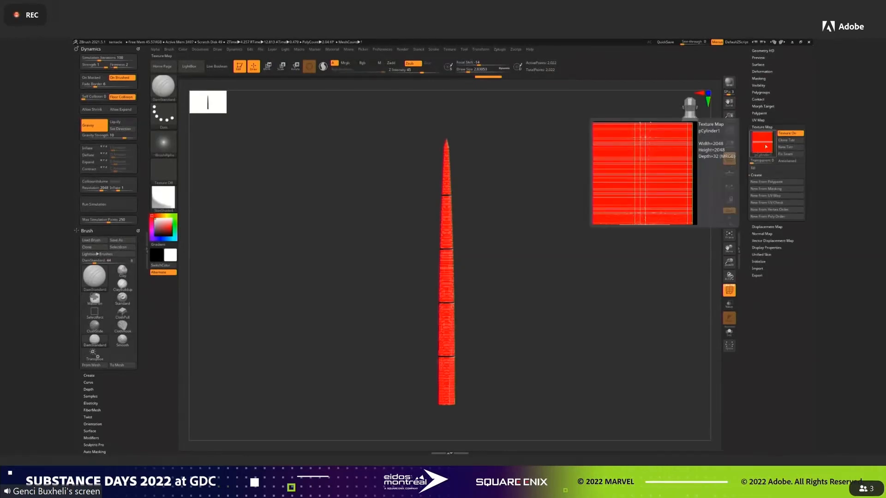
pyautogui.click(789, 134)
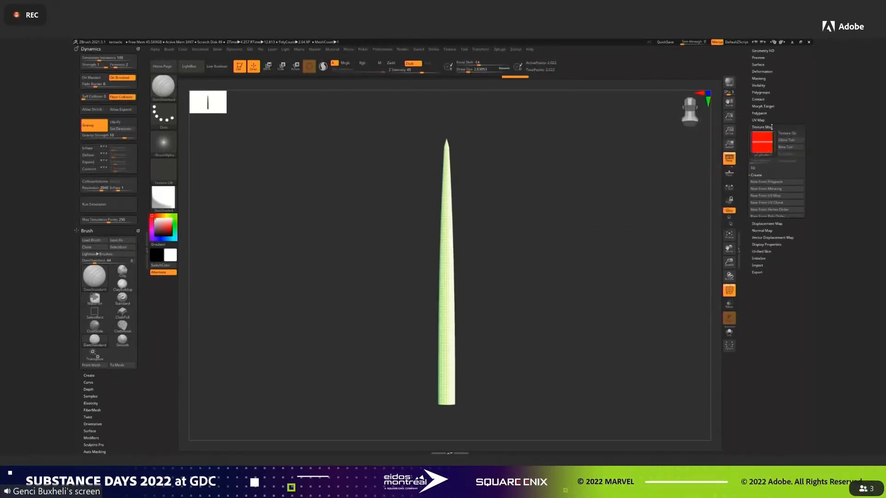
pyautogui.click(771, 127)
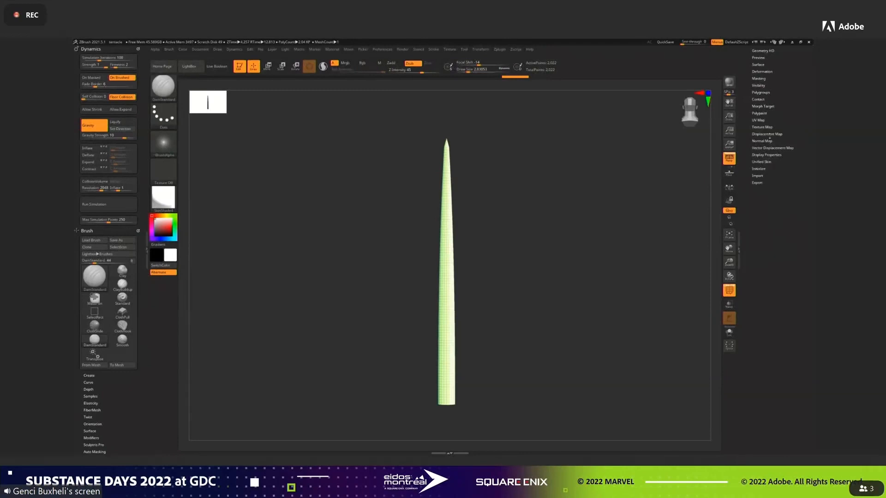
# Import the tentacle height image as the cylinder's displacement map and enable it at intensity 0.1.
pyautogui.click(769, 134)
pyautogui.click(773, 150)
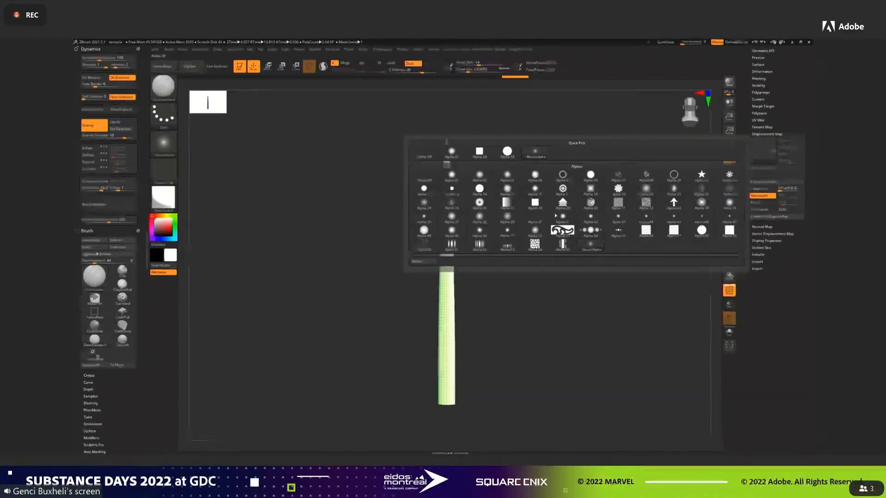
pyautogui.click(421, 262)
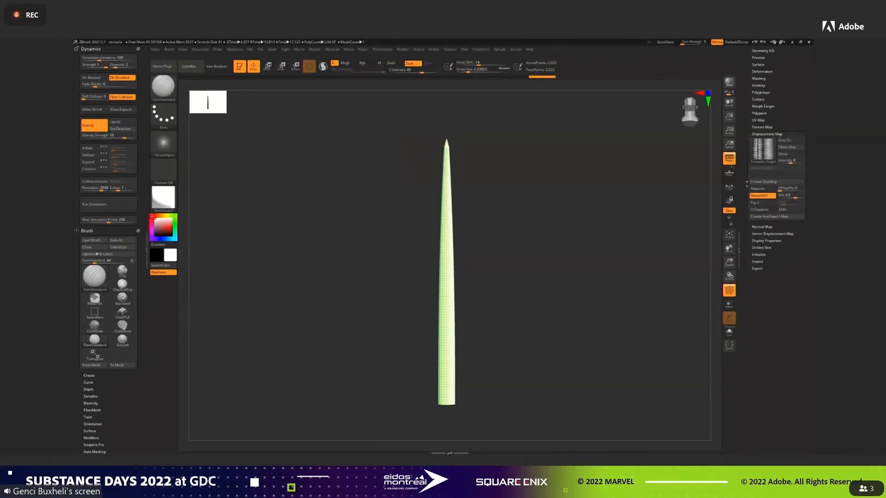
pyautogui.click(787, 140)
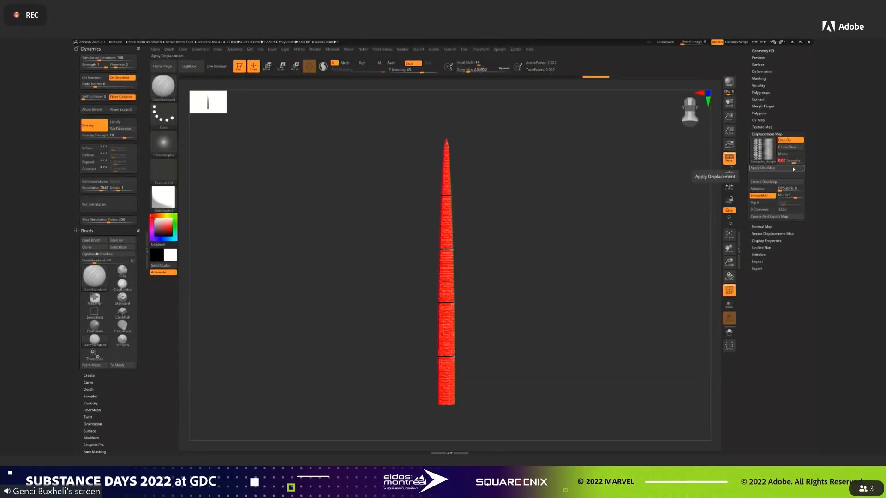
pyautogui.click(794, 169)
pyautogui.moveTo(566, 268); pyautogui.dragTo(558, 266)
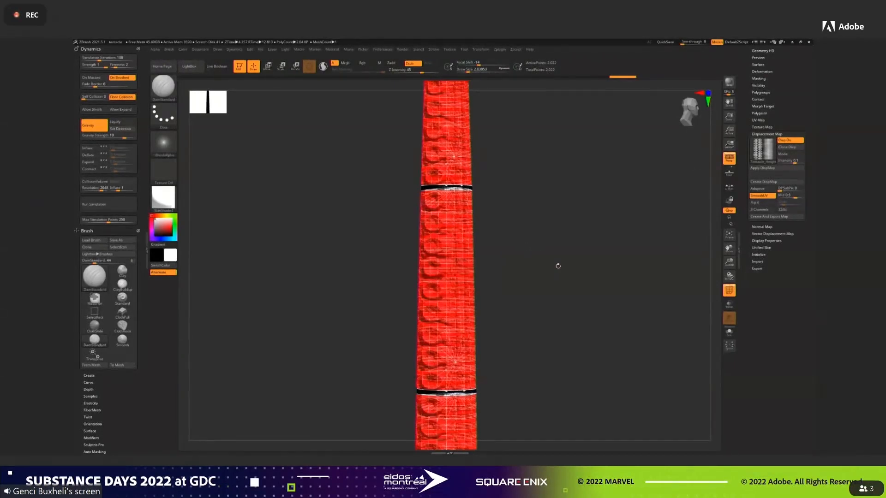
# Assign the tentacle colour image with the red suckers as the cylinder's texture map.
pyautogui.click(773, 126)
pyautogui.click(764, 144)
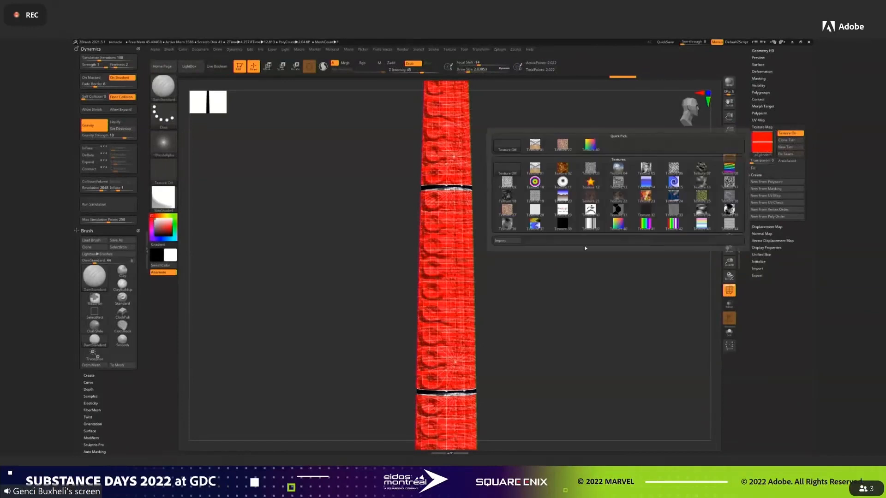
pyautogui.click(541, 200)
pyautogui.keyDown('alt'); pyautogui.moveTo(558, 237); pyautogui.dragTo(530, 161); pyautogui.keyUp('alt')
pyautogui.press('f')
pyautogui.keyDown('alt'); pyautogui.moveTo(549, 238); pyautogui.dragTo(512, 196); pyautogui.keyUp('alt')
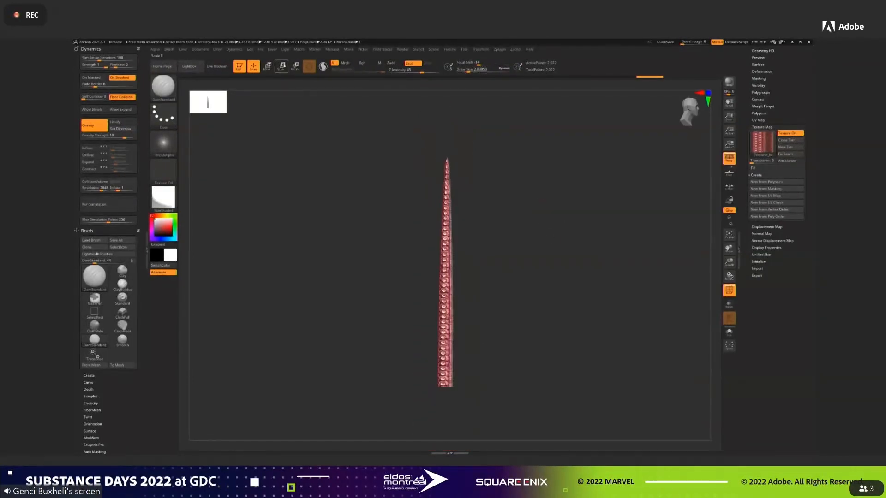
# Switch from the Taper deformer back to the standard gizmo, stretch the tentacle along its length and return to drawing mode.
pyautogui.press('w')
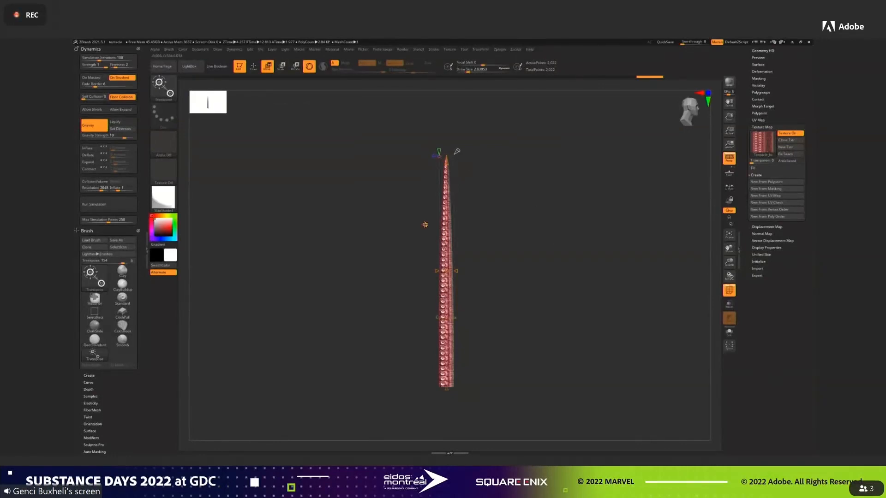
pyautogui.click(425, 225)
pyautogui.click(430, 225)
pyautogui.moveTo(449, 249); pyautogui.dragTo(449, 231)
pyautogui.moveTo(507, 230); pyautogui.dragTo(602, 280)
pyautogui.keyDown('alt'); pyautogui.moveTo(570, 254); pyautogui.dragTo(298, 82); pyautogui.keyUp('alt')
pyautogui.click(253, 67)
pyautogui.moveTo(579, 195)
pyautogui.keyDown('alt'); pyautogui.mouseDown()
pyautogui.moveTo(566, 182)
pyautogui.moveTo(562, 198)
pyautogui.moveTo(569, 196)
pyautogui.mouseUp(); pyautogui.keyUp('alt')
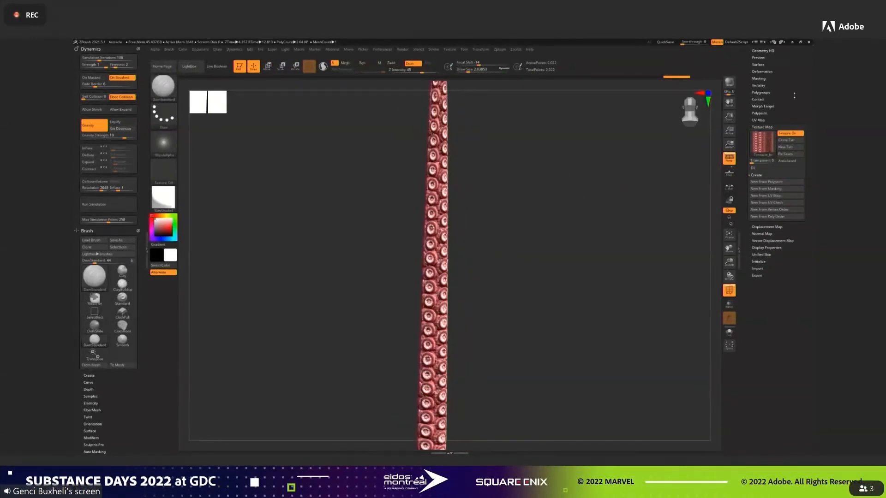
# Add a Bend Curve deformer to the whole tentacle.
pyautogui.moveTo(584, 229); pyautogui.dragTo(500, 170)
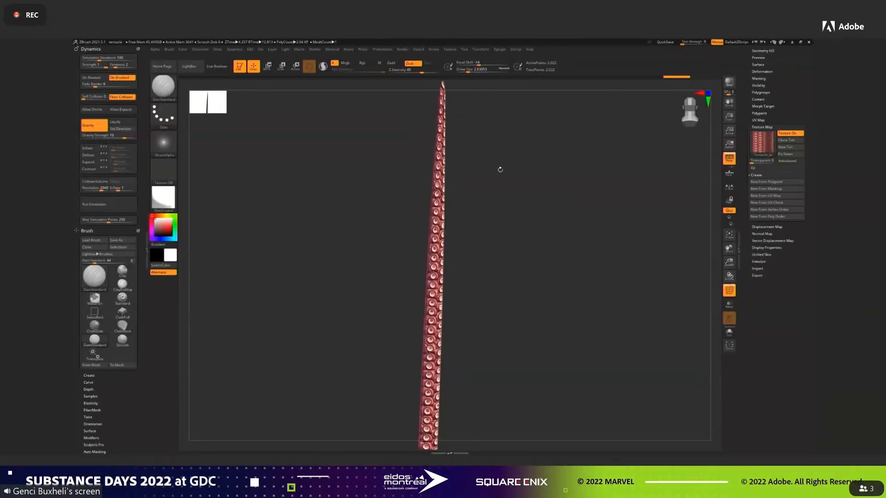
pyautogui.click(267, 67)
pyautogui.click(413, 235)
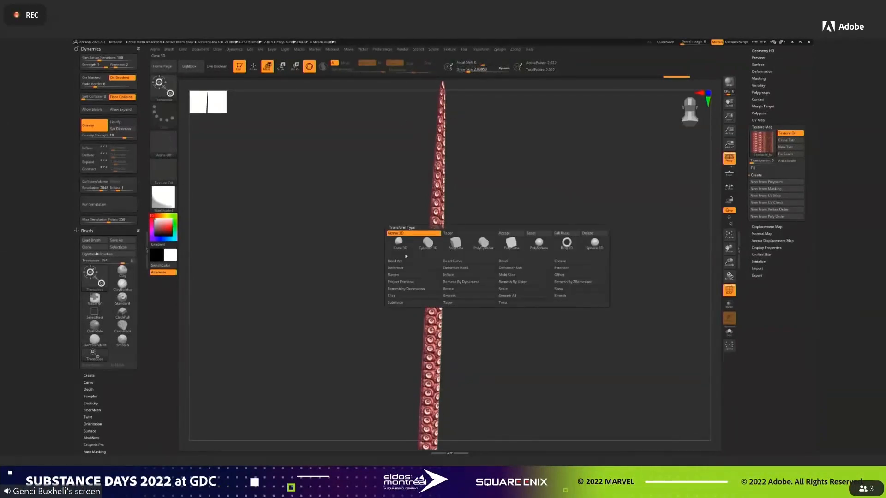
pyautogui.click(455, 262)
pyautogui.keyDown('alt'); pyautogui.moveTo(512, 232); pyautogui.dragTo(495, 227); pyautogui.keyUp('alt')
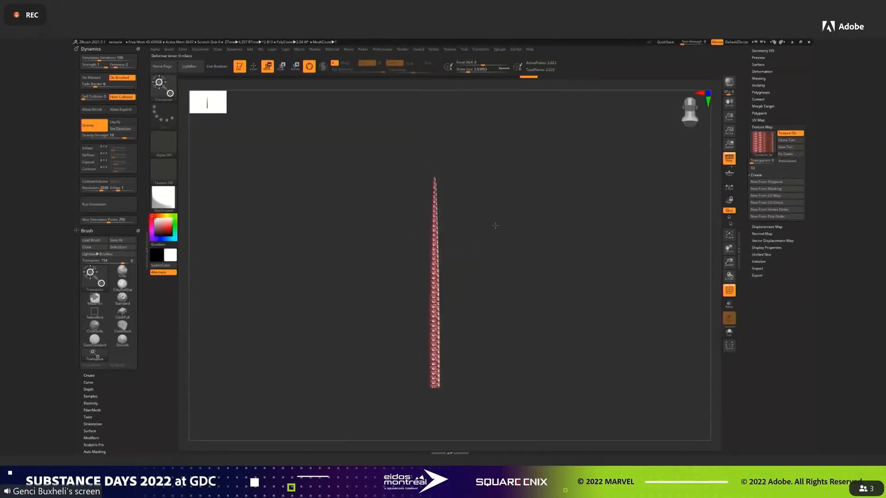
pyautogui.press('f')
pyautogui.click(455, 120)
# Pull the upper part of the tentacle sideways with the bend curve's control points to start an S-shape.
pyautogui.moveTo(510, 201); pyautogui.dragTo(512, 200)
pyautogui.moveTo(435, 167); pyautogui.dragTo(417, 168)
pyautogui.keyDown('alt'); pyautogui.moveTo(489, 236); pyautogui.dragTo(499, 261); pyautogui.keyUp('alt')
pyautogui.moveTo(438, 161); pyautogui.dragTo(413, 162)
pyautogui.keyDown('alt'); pyautogui.moveTo(506, 261); pyautogui.dragTo(505, 246); pyautogui.keyUp('alt')
# Move the middle and lower control points in alternating directions to carry the S-curve down to the tentacle's base.
pyautogui.moveTo(438, 238); pyautogui.dragTo(458, 239)
pyautogui.moveTo(445, 291); pyautogui.dragTo(463, 294)
pyautogui.moveTo(444, 339)
pyautogui.mouseDown()
pyautogui.moveTo(453, 340)
pyautogui.moveTo(441, 293)
pyautogui.moveTo(440, 326)
pyautogui.mouseUp()
pyautogui.moveTo(450, 375); pyautogui.dragTo(432, 375)
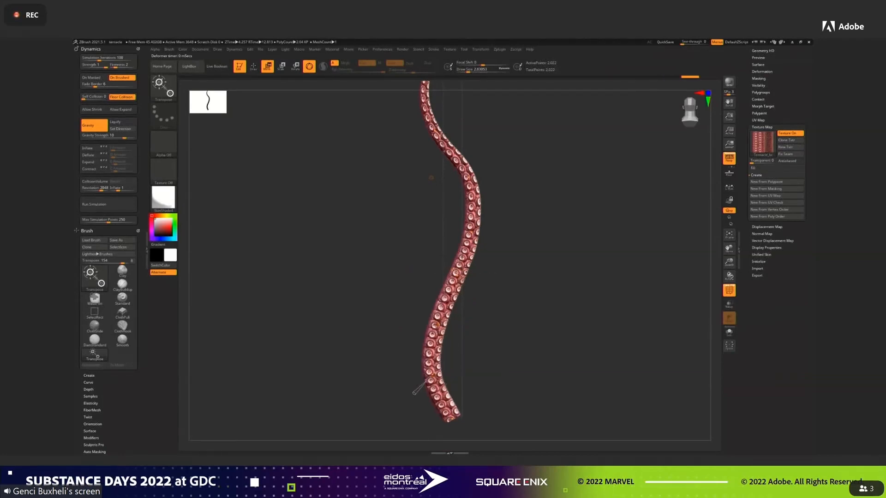
pyautogui.moveTo(440, 326); pyautogui.dragTo(413, 341)
pyautogui.moveTo(413, 393); pyautogui.dragTo(370, 390)
# Bend the tentacle's upper half and tip in the side view to give the curve depth.
pyautogui.moveTo(482, 242); pyautogui.dragTo(488, 247)
pyautogui.moveTo(481, 188); pyautogui.dragTo(498, 263)
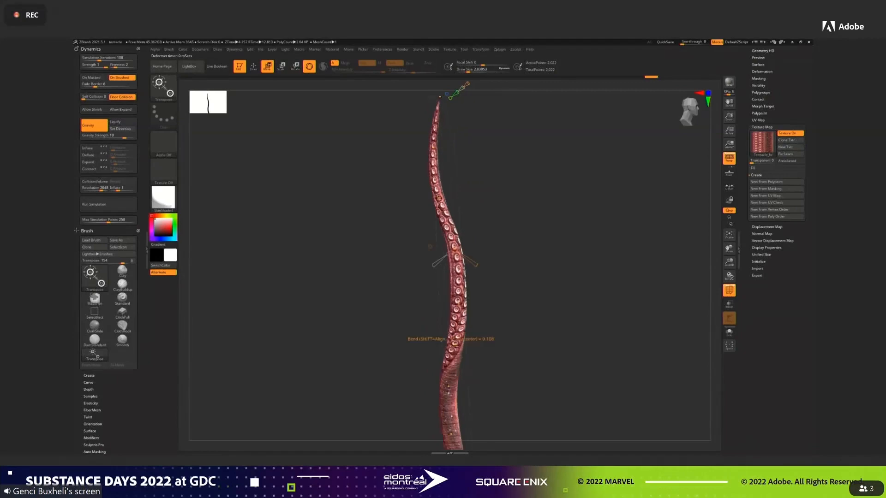
pyautogui.moveTo(458, 208); pyautogui.dragTo(471, 214)
pyautogui.moveTo(447, 153); pyautogui.dragTo(484, 172)
pyautogui.moveTo(454, 107); pyautogui.dragTo(478, 123)
pyautogui.moveTo(411, 159); pyautogui.dragTo(402, 161)
pyautogui.moveTo(417, 212); pyautogui.dragTo(408, 215)
# Adjust the bends along the tentacle's middle section from the front, checking the curve up close.
pyautogui.moveTo(493, 210); pyautogui.dragTo(558, 211)
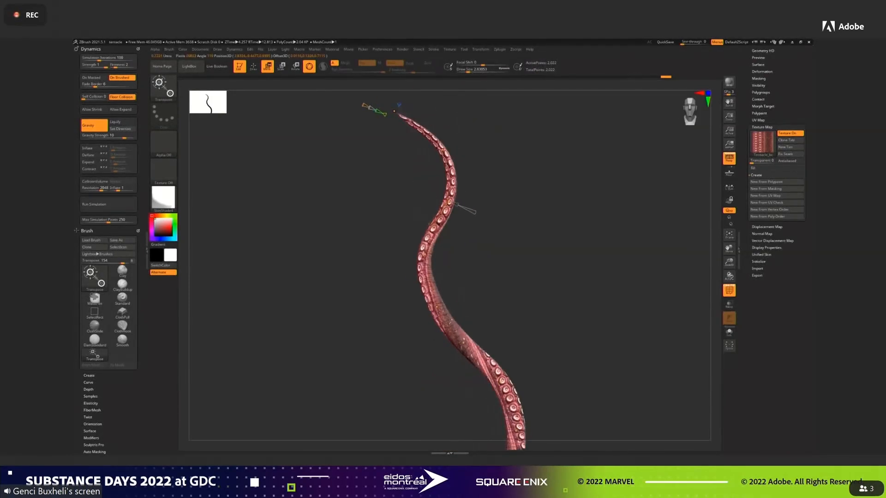
pyautogui.moveTo(409, 273); pyautogui.dragTo(454, 266)
pyautogui.moveTo(514, 244); pyautogui.dragTo(544, 244)
pyautogui.keyDown('alt'); pyautogui.moveTo(545, 244); pyautogui.dragTo(602, 114); pyautogui.keyUp('alt')
pyautogui.moveTo(455, 260); pyautogui.dragTo(446, 312)
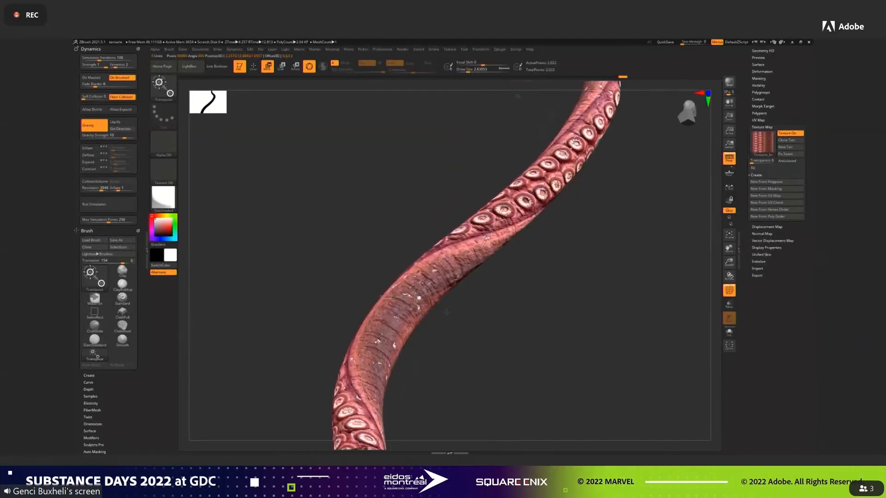
pyautogui.moveTo(512, 323)
pyautogui.keyDown('alt'); pyautogui.mouseDown()
pyautogui.moveTo(508, 272)
pyautogui.moveTo(550, 301)
pyautogui.moveTo(497, 321)
pyautogui.moveTo(504, 326)
pyautogui.mouseUp(); pyautogui.keyUp('alt')
pyautogui.moveTo(538, 360); pyautogui.dragTo(489, 353)
pyautogui.keyDown('alt'); pyautogui.moveTo(587, 303); pyautogui.dragTo(587, 343); pyautogui.keyUp('alt')
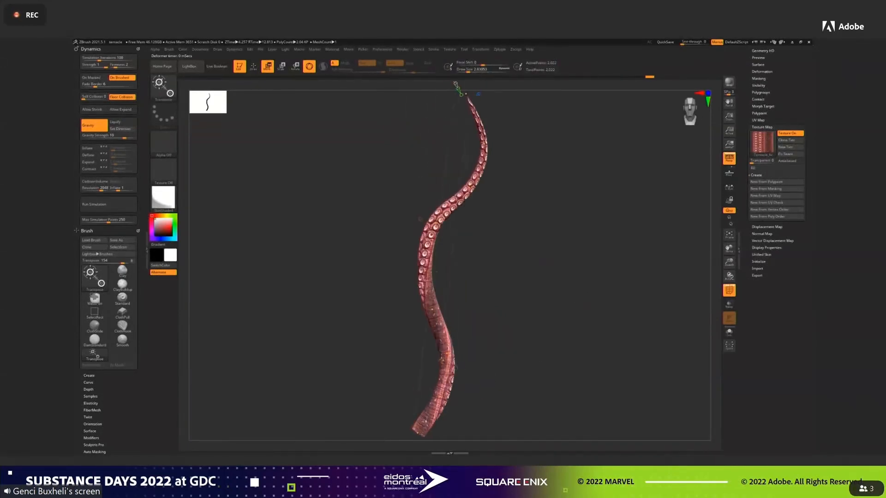
pyautogui.moveTo(423, 271); pyautogui.dragTo(415, 272)
pyautogui.moveTo(430, 309); pyautogui.dragTo(427, 311)
# Curl the tentacle's thin tip over to one side with the upper control points.
pyautogui.keyDown('alt'); pyautogui.moveTo(506, 264); pyautogui.dragTo(506, 301); pyautogui.keyUp('alt')
pyautogui.moveTo(482, 179); pyautogui.dragTo(487, 179)
pyautogui.moveTo(457, 128); pyautogui.dragTo(490, 187)
pyautogui.moveTo(576, 230); pyautogui.dragTo(518, 243)
pyautogui.moveTo(368, 197); pyautogui.dragTo(370, 199)
pyautogui.moveTo(372, 105); pyautogui.dragTo(434, 102)
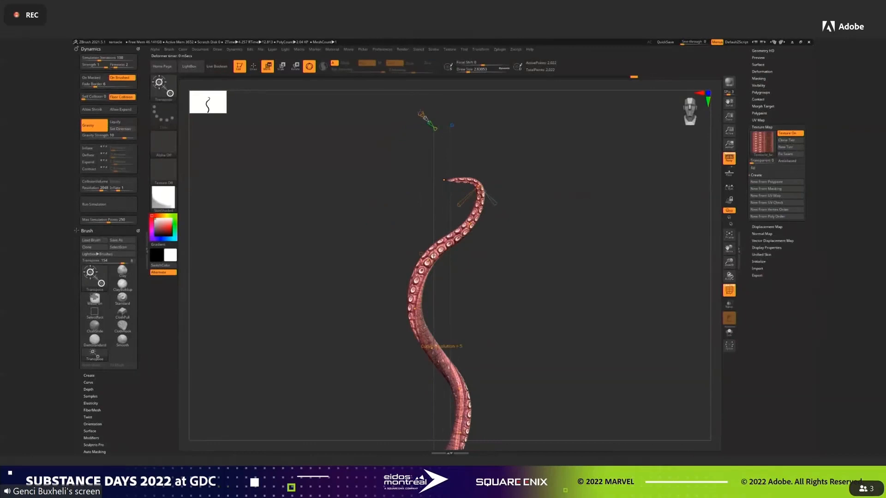
# Refine the bends below the tip and through the middle of the tentacle and return to drawing mode.
pyautogui.moveTo(464, 179); pyautogui.dragTo(483, 188)
pyautogui.moveTo(469, 225); pyautogui.dragTo(472, 226)
pyautogui.moveTo(429, 260); pyautogui.dragTo(416, 330)
pyautogui.keyDown('alt'); pyautogui.moveTo(495, 332); pyautogui.dragTo(564, 252); pyautogui.keyUp('alt')
pyautogui.keyDown('alt'); pyautogui.moveTo(564, 252); pyautogui.dragTo(598, 216); pyautogui.keyUp('alt')
pyautogui.keyDown('alt'); pyautogui.moveTo(598, 217); pyautogui.dragTo(595, 183); pyautogui.keyUp('alt')
pyautogui.moveTo(448, 143); pyautogui.dragTo(401, 132)
pyautogui.keyDown('alt'); pyautogui.moveTo(582, 355); pyautogui.dragTo(632, 318); pyautogui.keyUp('alt')
pyautogui.moveTo(632, 319); pyautogui.dragTo(579, 281)
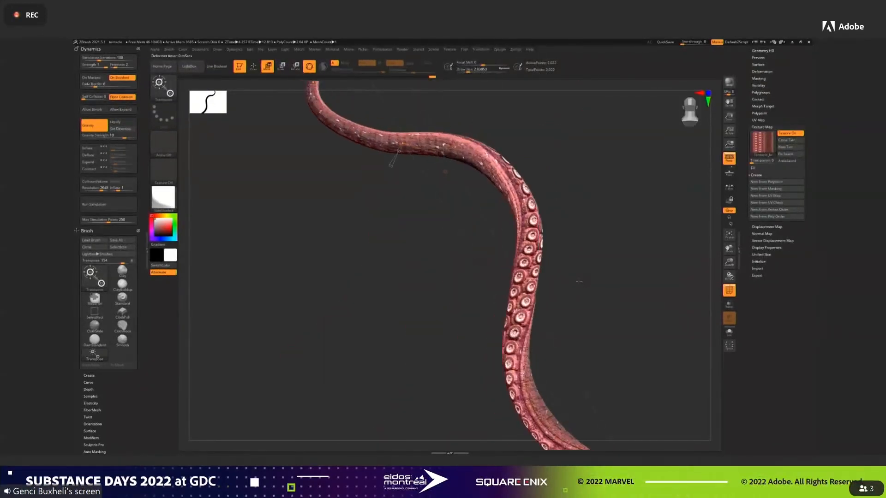
pyautogui.press('q')
pyautogui.moveTo(613, 185)
pyautogui.keyDown('alt'); pyautogui.mouseDown()
pyautogui.moveTo(602, 279)
pyautogui.moveTo(558, 280)
pyautogui.mouseUp(); pyautogui.keyUp('alt')
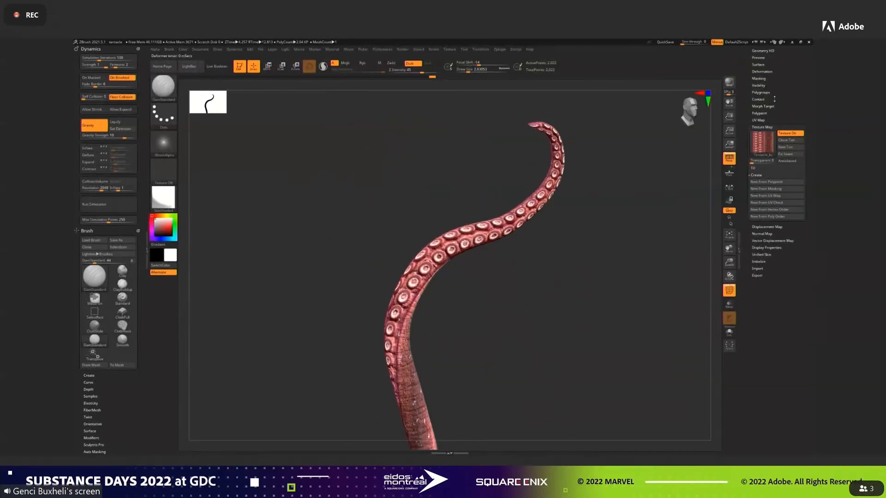
# Subdivide the bent tentacle mesh up to subdivision level 6.
pyautogui.moveTo(782, 67); pyautogui.dragTo(785, 122)
pyautogui.click(762, 66)
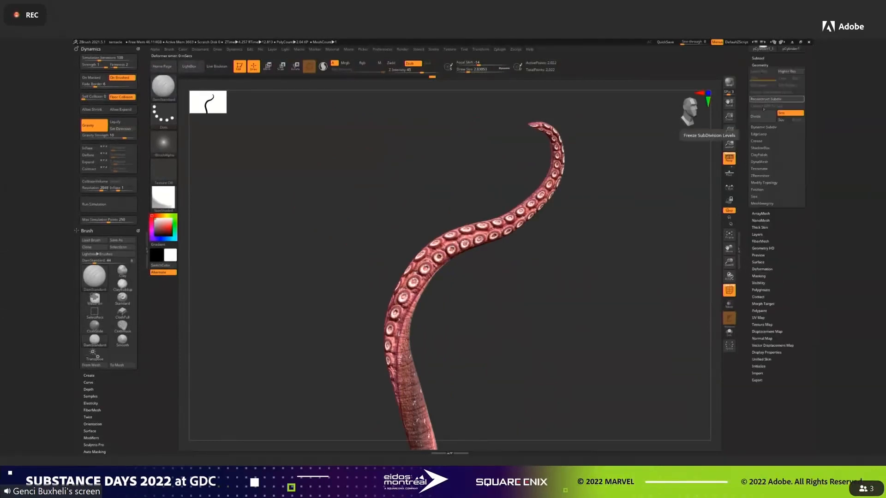
pyautogui.click(764, 116)
pyautogui.click(764, 117)
pyautogui.click(764, 116)
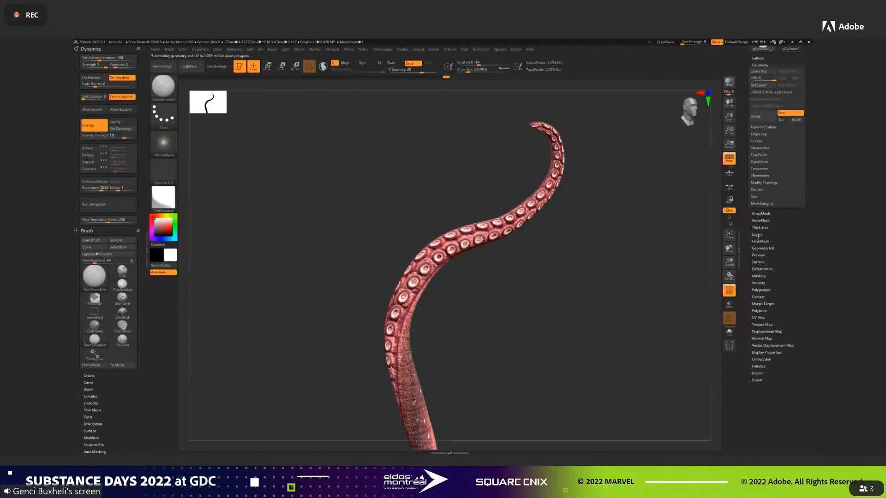
# Add a layer, apply the displacement map at intensity 0.03 to the tentacle and turn off the polyframe.
pyautogui.click(757, 235)
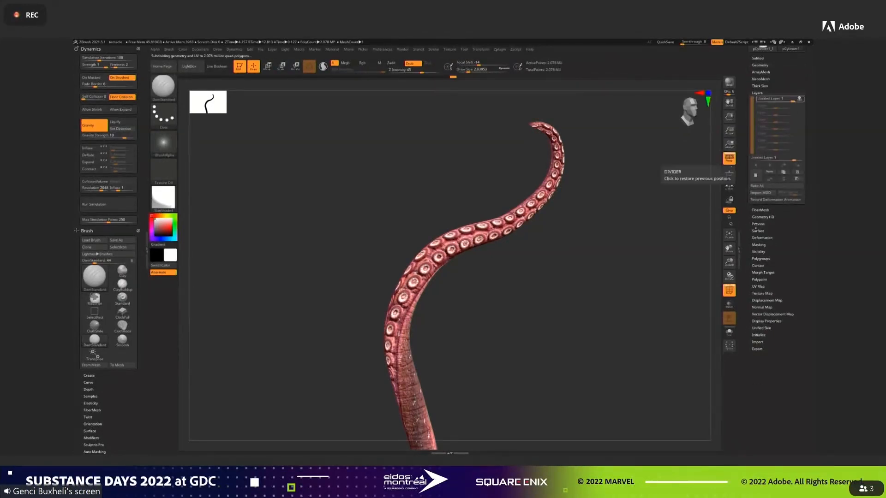
pyautogui.click(766, 301)
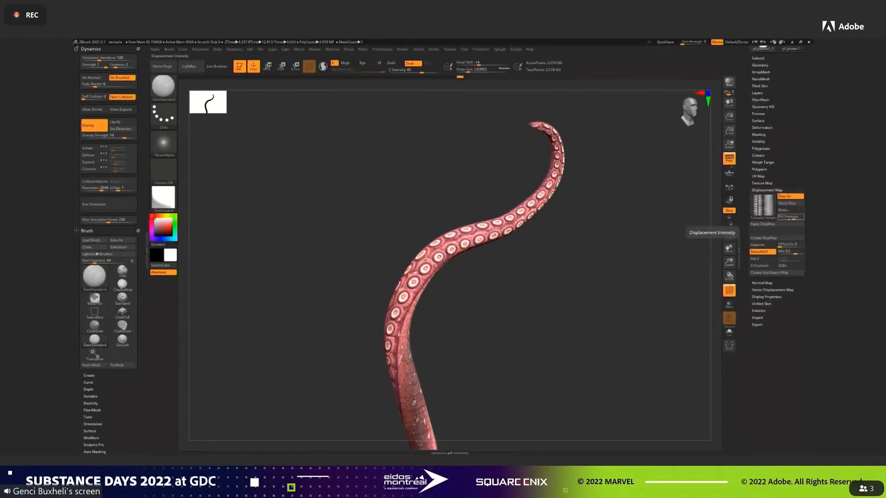
pyautogui.click(769, 224)
pyautogui.moveTo(602, 252); pyautogui.dragTo(600, 280)
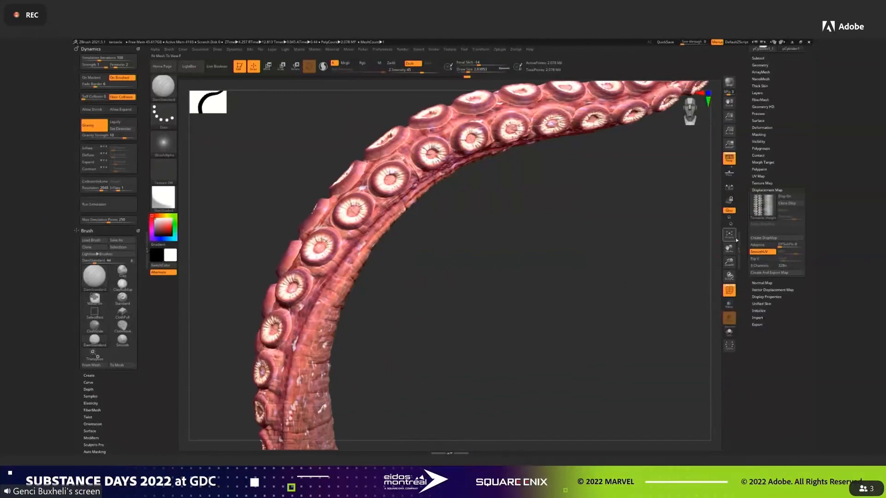
pyautogui.hotkey('shift', 'f')
pyautogui.moveTo(509, 262); pyautogui.dragTo(501, 213)
pyautogui.moveTo(470, 174); pyautogui.dragTo(578, 307)
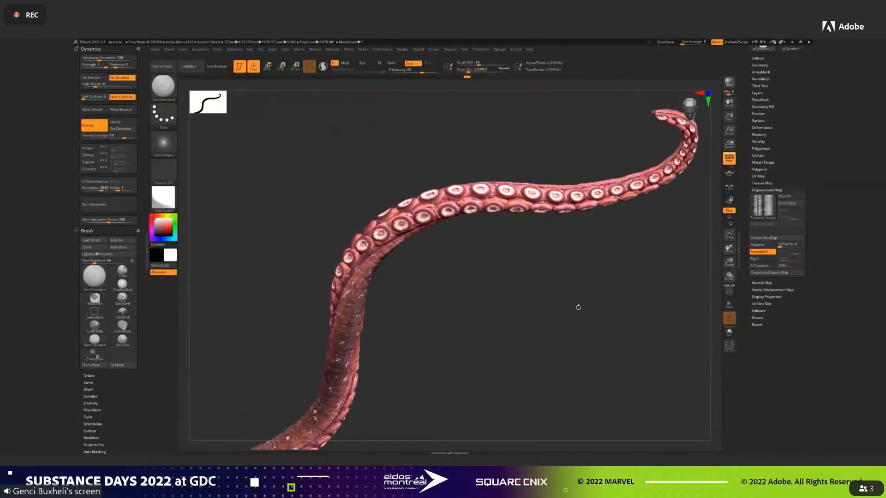
# Hide and show the displacement layer to compare the tentacle with and without the sculpted relief.
pyautogui.click(761, 92)
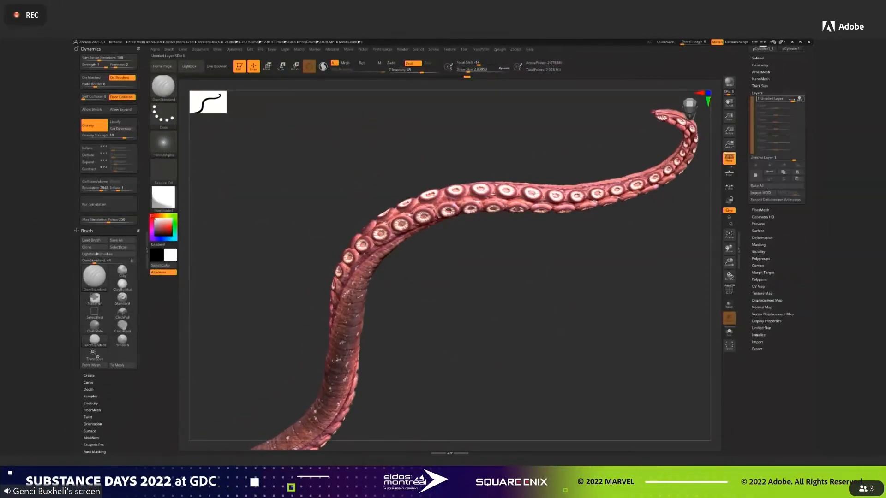
pyautogui.click(800, 99)
pyautogui.click(802, 99)
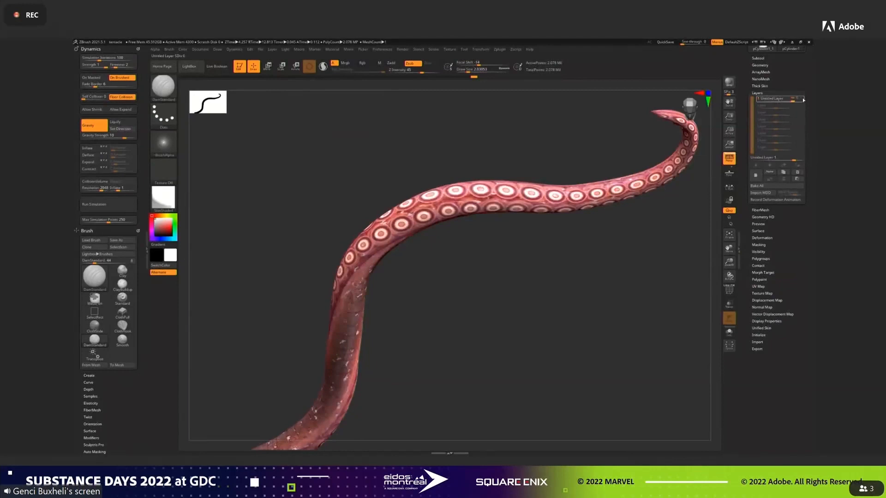
pyautogui.click(802, 98)
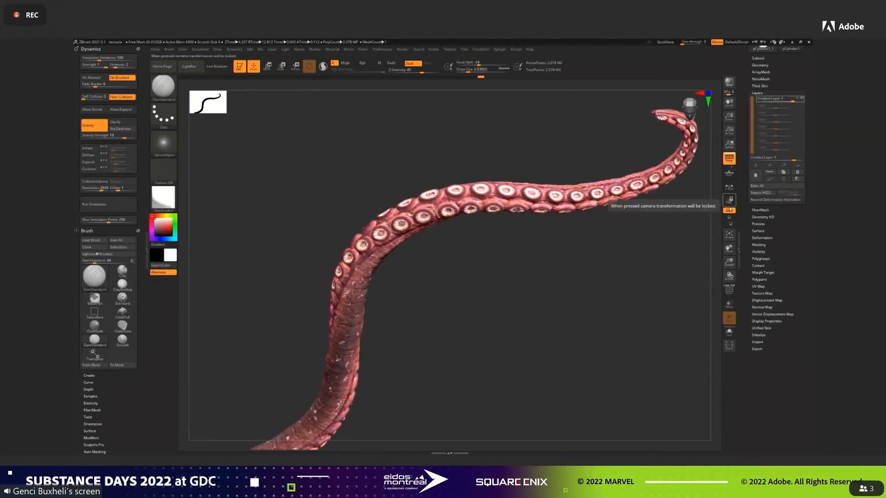
# Turn off the texture and examine the displaced suckers and skin relief up close.
pyautogui.click(762, 293)
pyautogui.click(788, 190)
pyautogui.moveTo(609, 213); pyautogui.dragTo(647, 251)
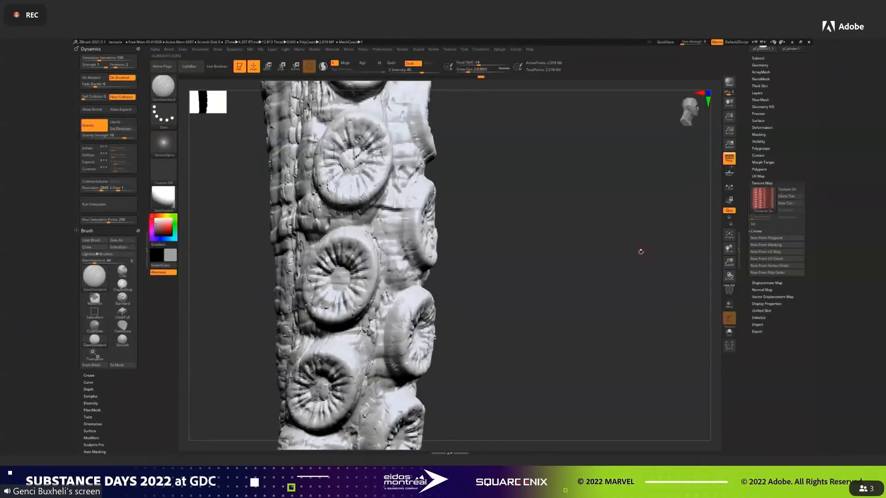
pyautogui.moveTo(791, 135); pyautogui.dragTo(790, 167)
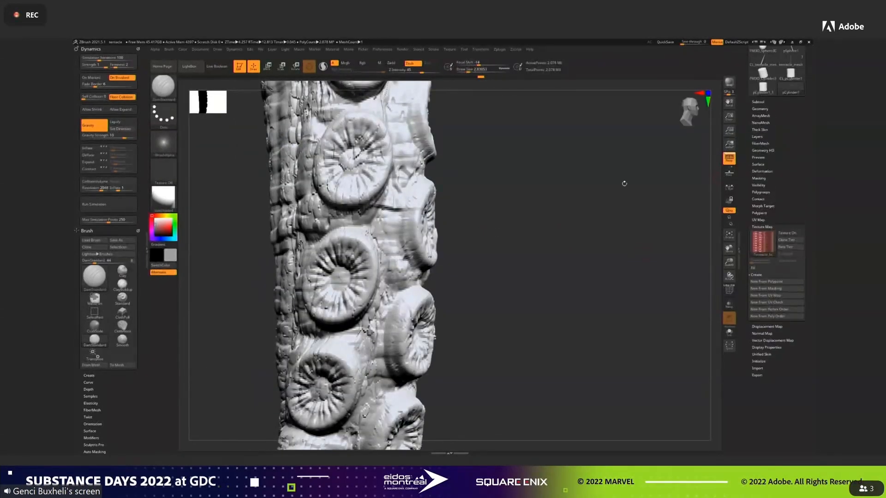
pyautogui.keyDown('alt'); pyautogui.moveTo(546, 203); pyautogui.dragTo(607, 180); pyautogui.keyUp('alt')
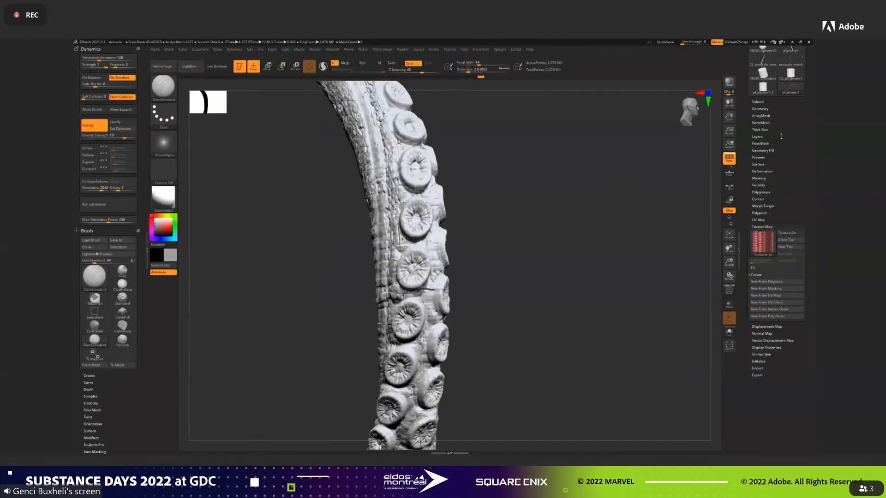
# Delete the displacement layer and subdivide the smooth tentacle by one more level.
pyautogui.click(760, 138)
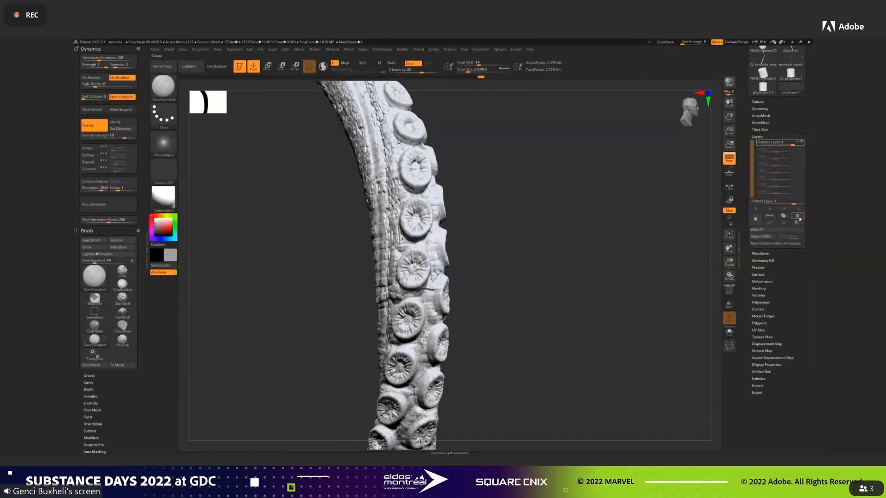
pyautogui.click(798, 219)
pyautogui.click(757, 137)
pyautogui.click(767, 234)
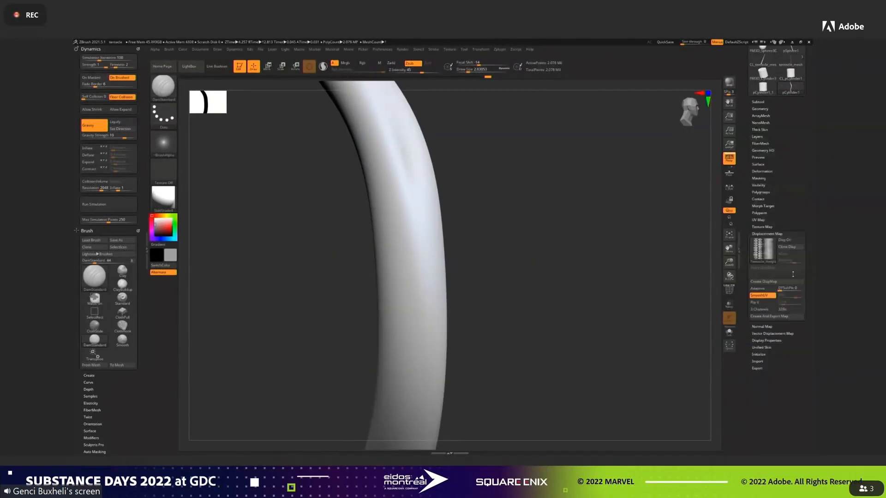
pyautogui.click(758, 137)
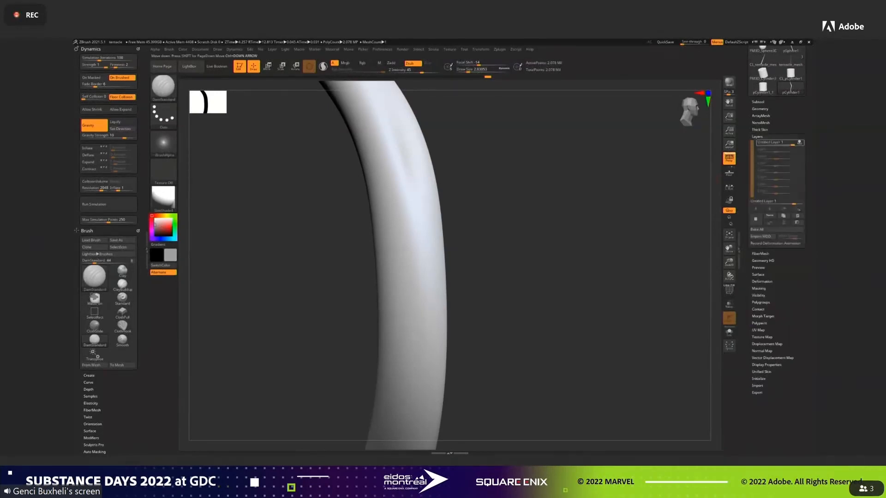
pyautogui.click(765, 109)
pyautogui.click(774, 160)
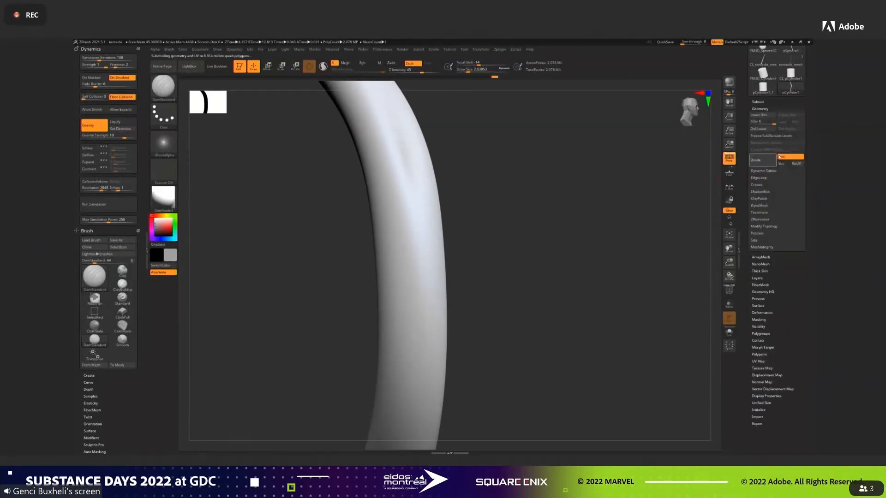
# Turn the texture and displacement map back on and apply the displacement in a new layer.
pyautogui.click(767, 375)
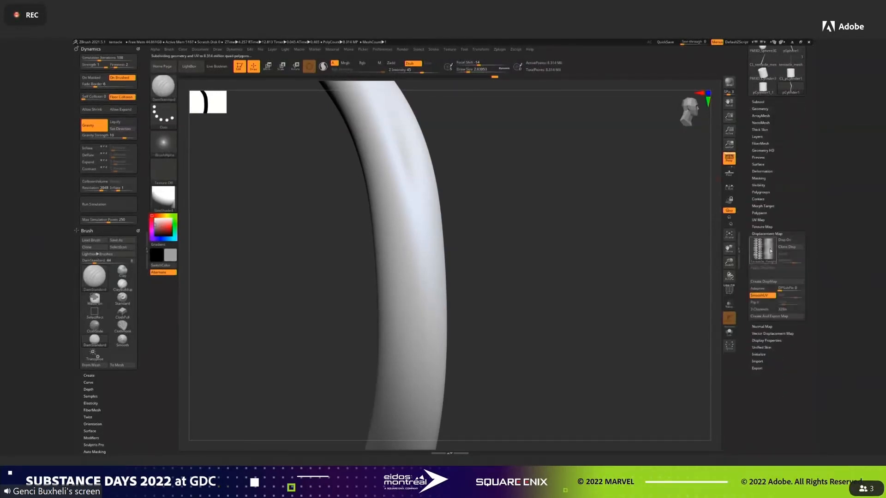
pyautogui.click(787, 240)
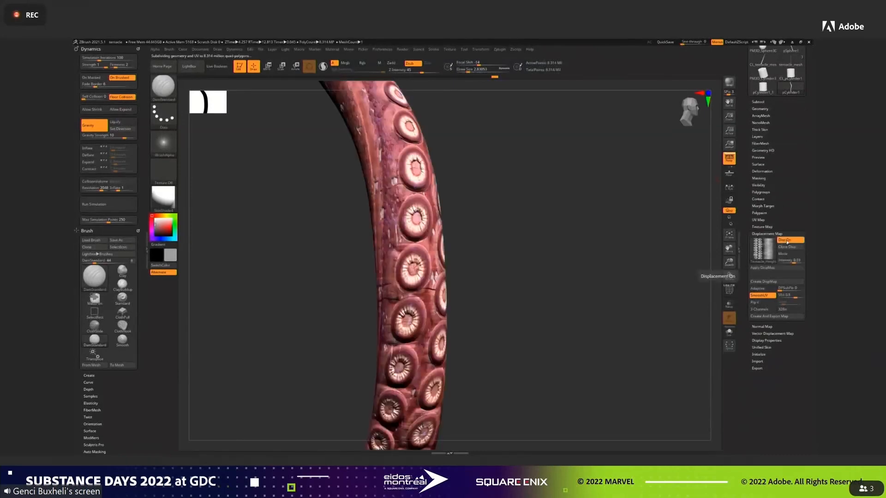
pyautogui.click(759, 136)
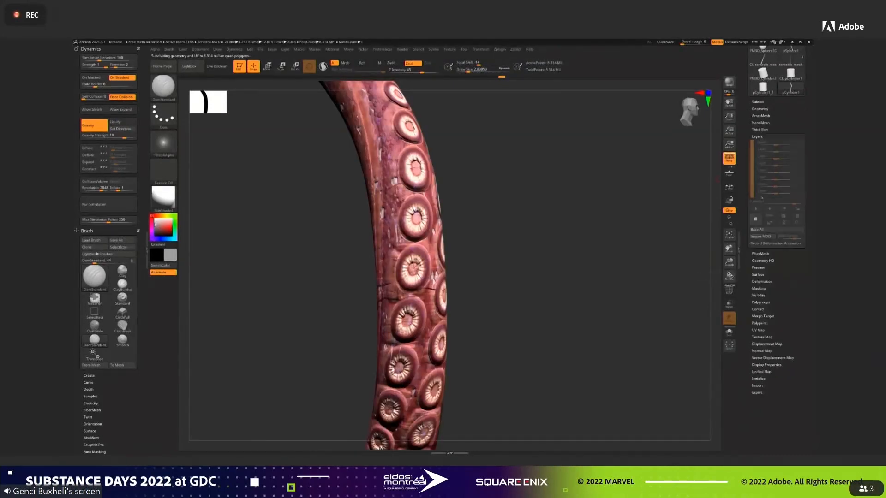
pyautogui.click(766, 344)
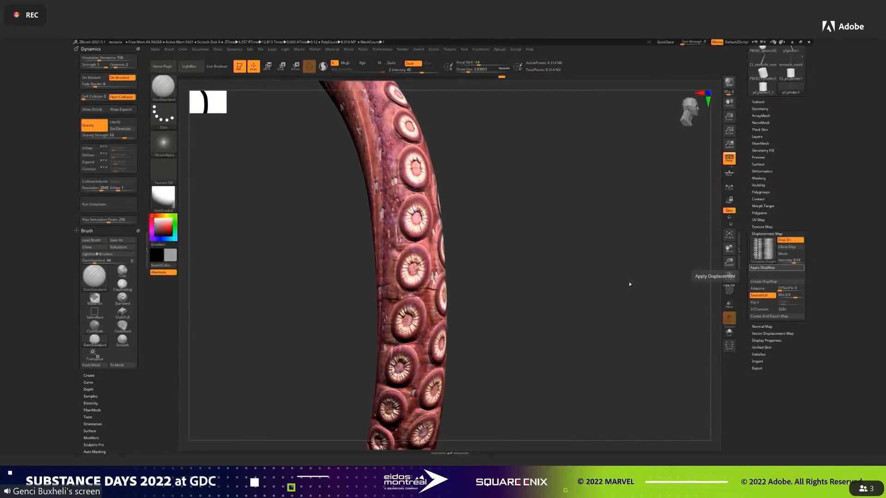
# Turn off the texture to examine the displaced relief on the bare tentacle, and turn the texture back on.
pyautogui.click(761, 234)
pyautogui.click(757, 137)
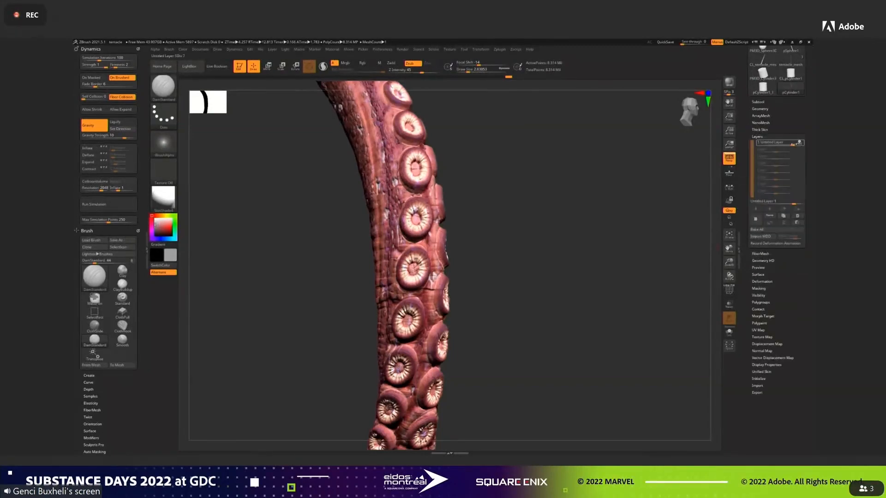
pyautogui.click(762, 337)
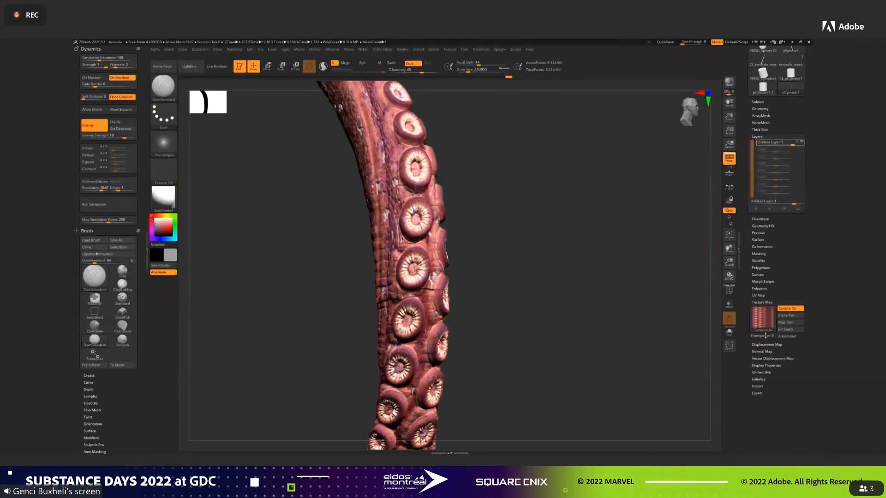
pyautogui.click(785, 233)
pyautogui.moveTo(515, 250); pyautogui.dragTo(636, 253)
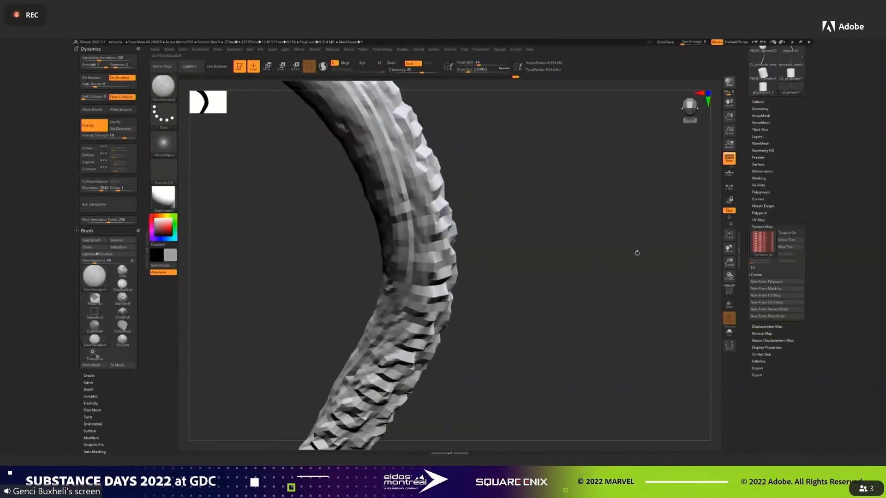
pyautogui.click(786, 234)
# Add a new layer above the displacement layer and sculpt creases across the inner side of the bend with the DamStandard brush.
pyautogui.click(764, 136)
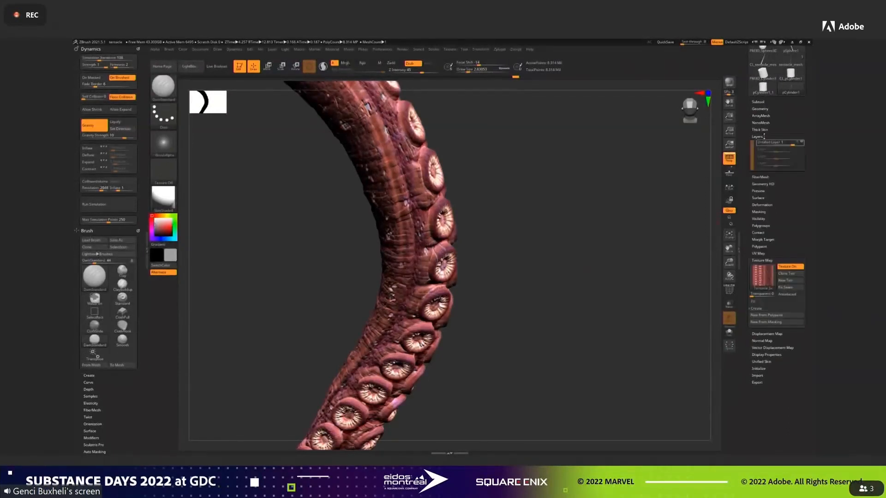
pyautogui.click(756, 219)
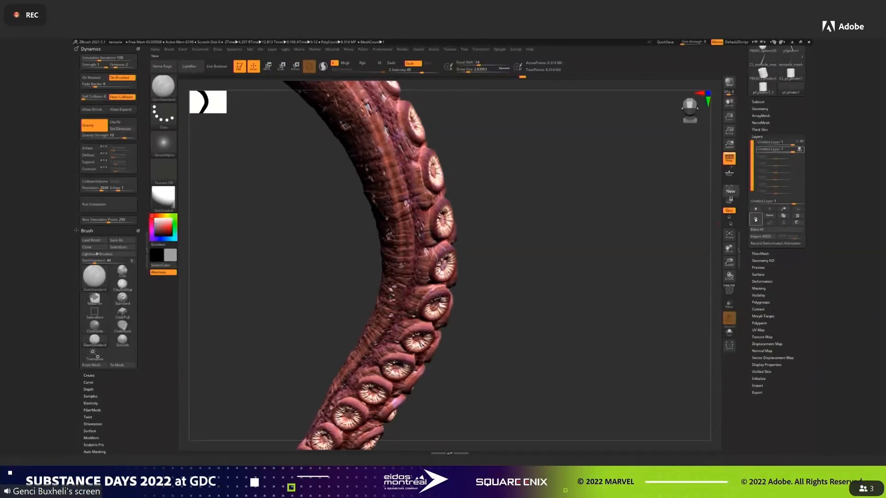
pyautogui.click(163, 87)
pyautogui.moveTo(534, 338)
pyautogui.mouseDown()
pyautogui.moveTo(554, 305)
pyautogui.moveTo(500, 161)
pyautogui.moveTo(521, 197)
pyautogui.moveTo(405, 206)
pyautogui.mouseUp()
pyautogui.click(471, 70)
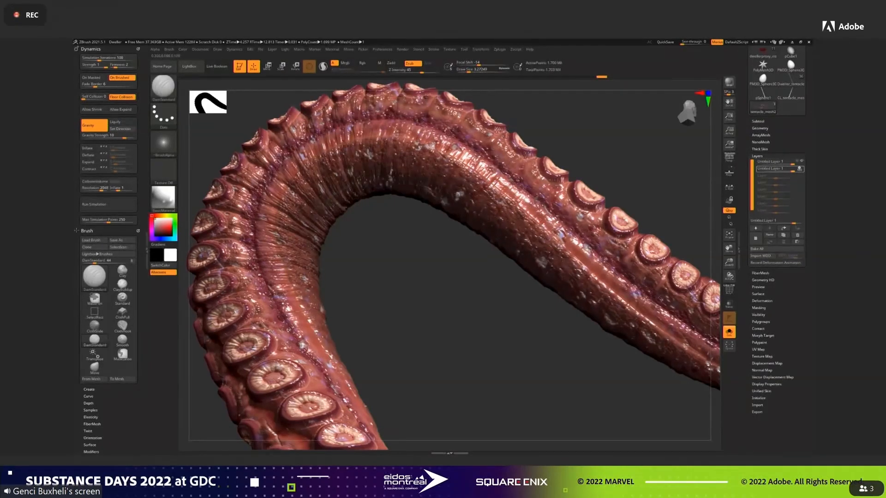
pyautogui.moveTo(400, 253); pyautogui.dragTo(409, 328)
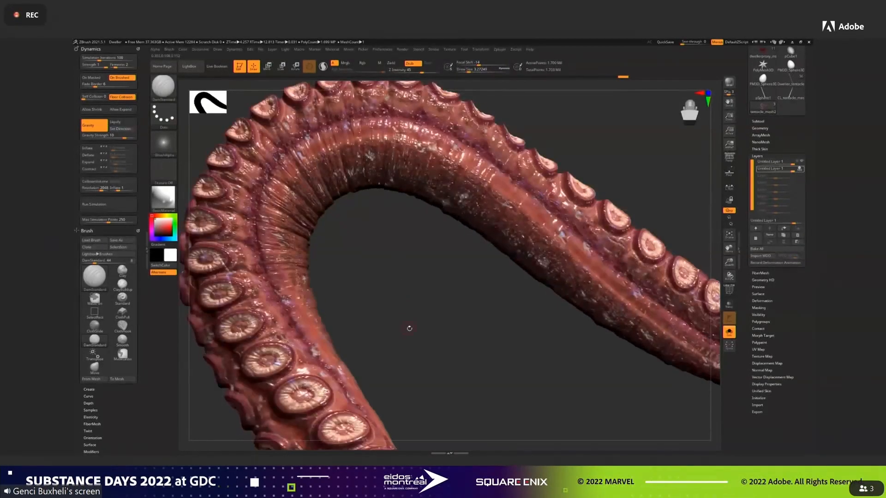
# Switch to the Standard brush and lower the tentacle's subdivision level, keeping the texture on.
pyautogui.press('b')
pyautogui.press('s')
pyautogui.press('t')
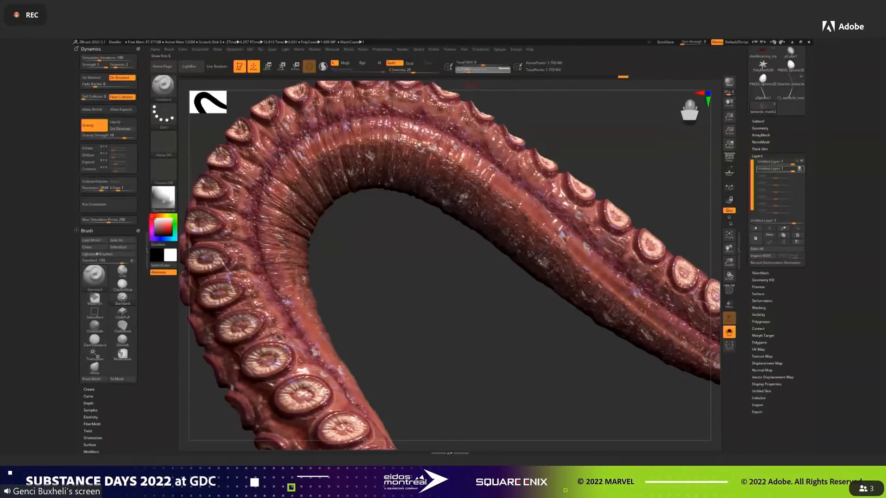
pyautogui.click(760, 128)
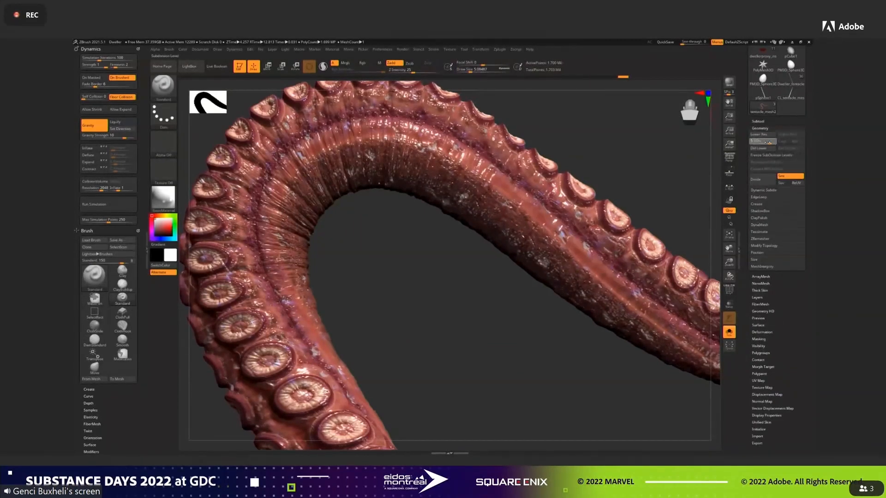
pyautogui.hotkey('shift', 'd')
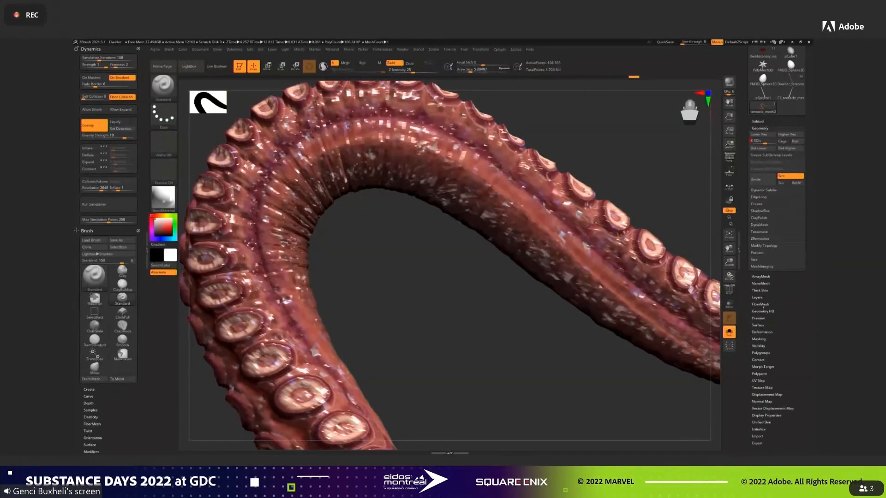
pyautogui.click(766, 388)
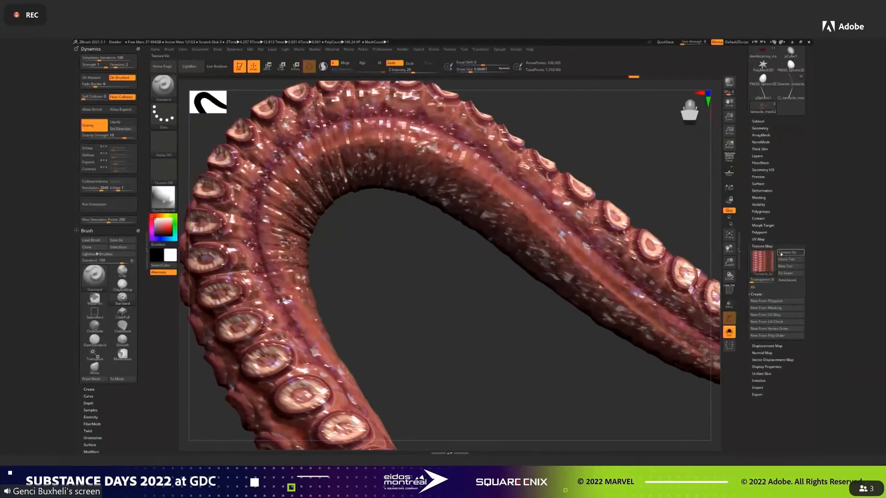
pyautogui.click(782, 254)
pyautogui.click(781, 253)
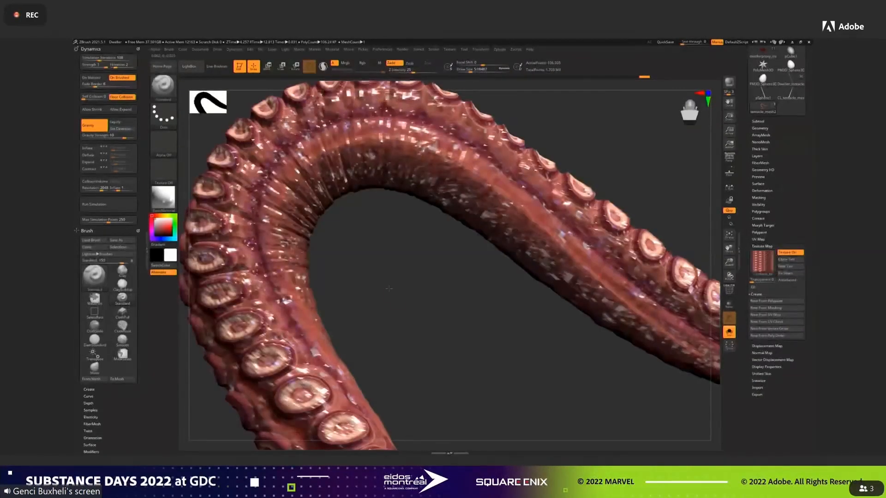
# Sculpt larger folds around the tentacle's inner bend with the Standard brush, undoing unwanted strokes, and return to the highest subdivision level.
pyautogui.press('d')
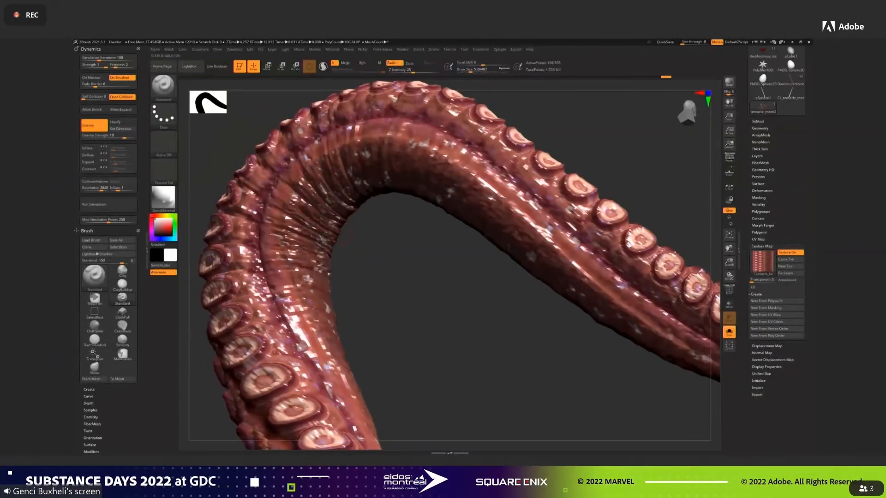
pyautogui.click(468, 69)
pyautogui.click(431, 101)
pyautogui.click(470, 70)
pyautogui.hotkey('ctrl', 'z')
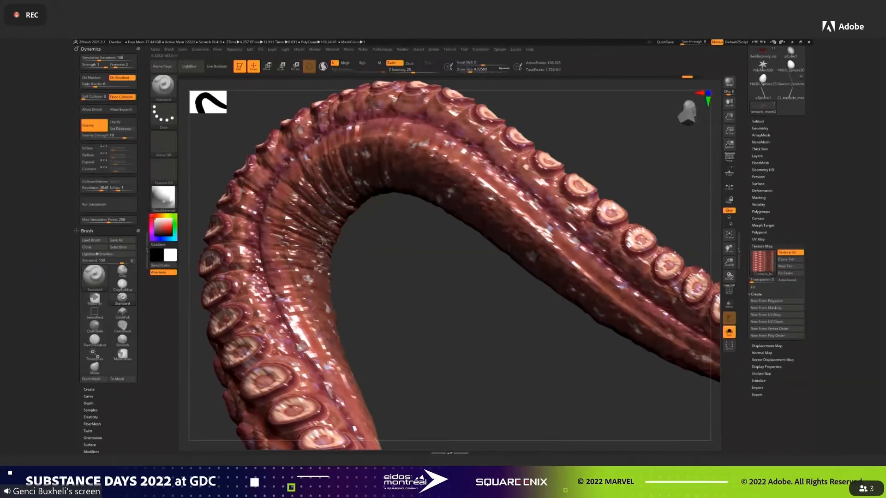
pyautogui.hotkey('ctrl', 'z')
pyautogui.moveTo(377, 284); pyautogui.dragTo(321, 202)
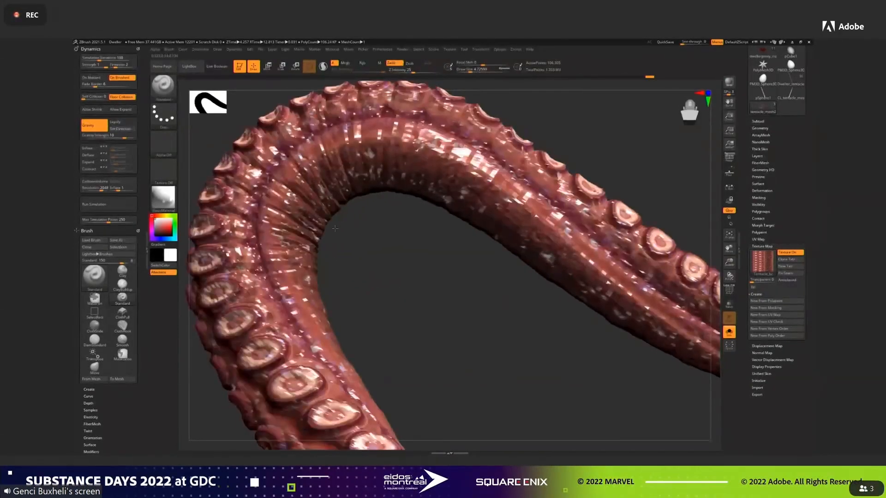
pyautogui.moveTo(347, 245); pyautogui.dragTo(323, 222)
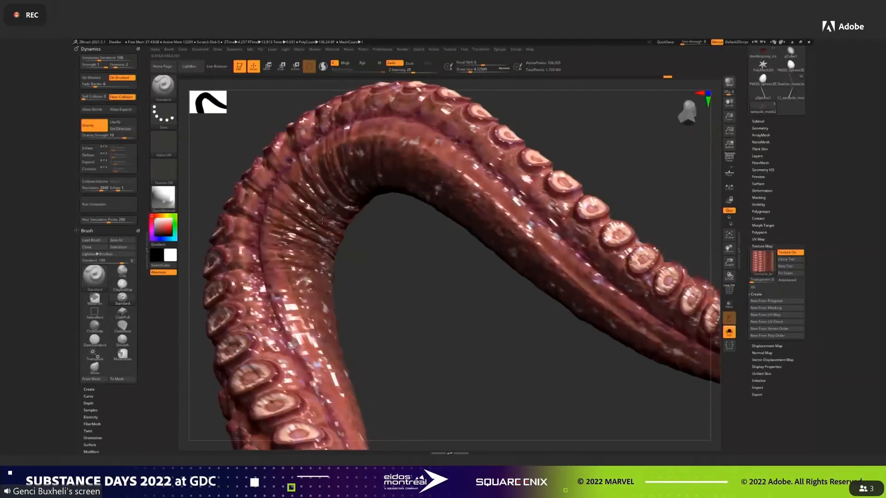
pyautogui.moveTo(426, 284)
pyautogui.mouseDown()
pyautogui.moveTo(439, 298)
pyautogui.moveTo(430, 278)
pyautogui.mouseUp()
pyautogui.click(760, 128)
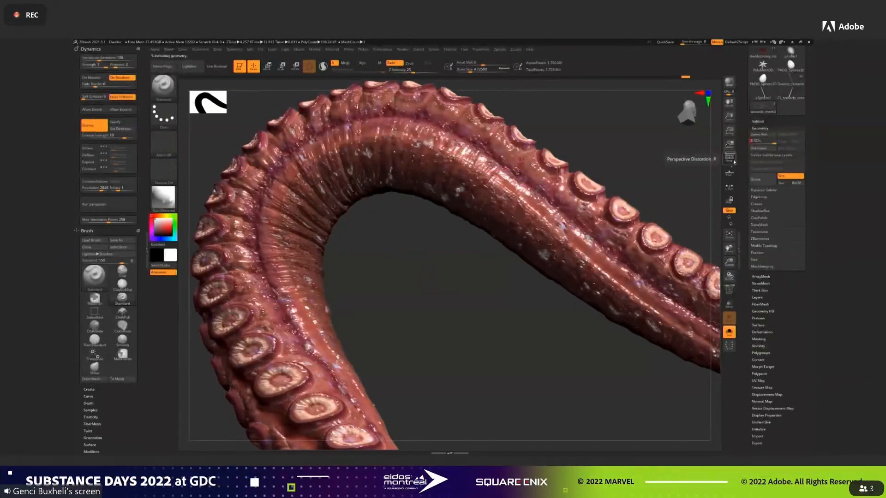
pyautogui.moveTo(590, 319); pyautogui.dragTo(506, 319)
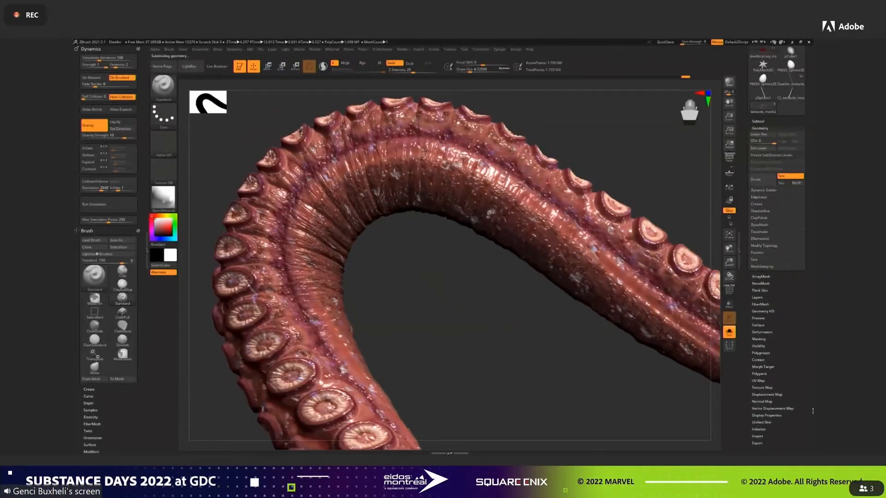
# Stop recording the crease layer, and hide and show it to compare the bend with and without the sculpted folds.
pyautogui.click(758, 298)
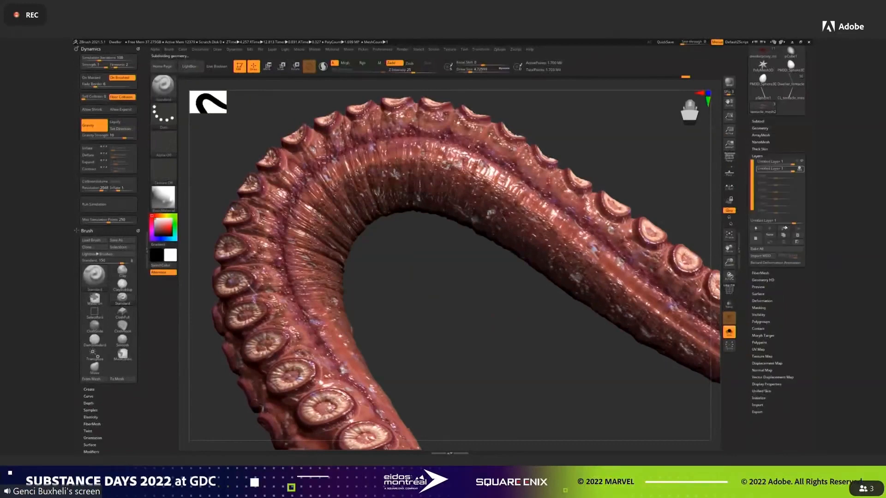
pyautogui.click(799, 169)
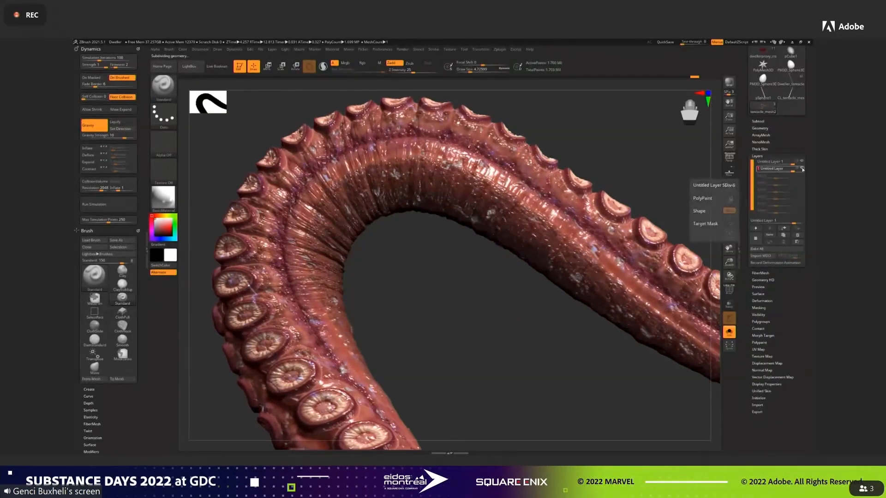
pyautogui.click(802, 170)
pyautogui.click(803, 170)
pyautogui.moveTo(522, 364)
pyautogui.mouseDown()
pyautogui.moveTo(565, 377)
pyautogui.moveTo(533, 376)
pyautogui.moveTo(552, 387)
pyautogui.moveTo(581, 384)
pyautogui.moveTo(590, 397)
pyautogui.moveTo(571, 400)
pyautogui.mouseUp()
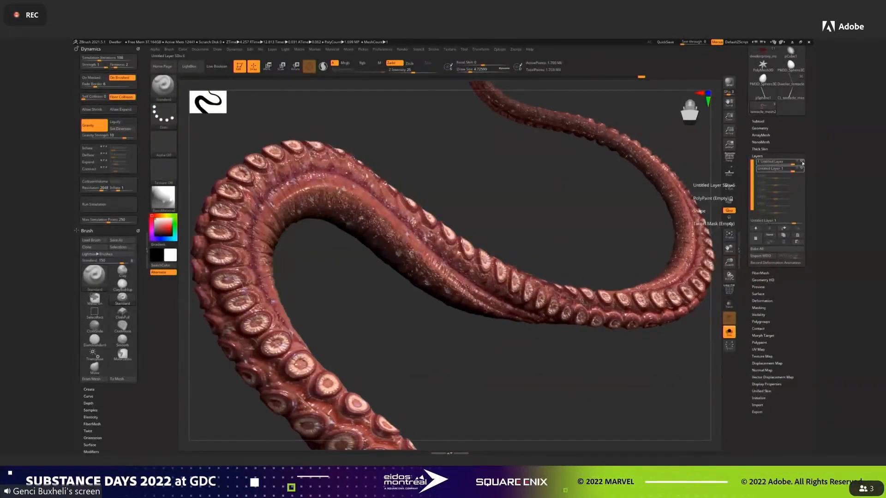
# Hide the layers and texture to inspect the smooth base tentacle, and restore the sculpted relief and texture.
pyautogui.click(802, 162)
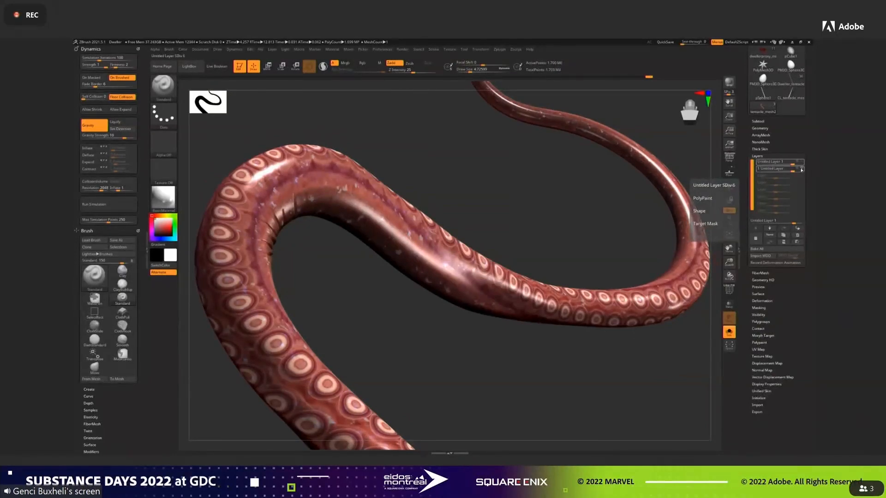
pyautogui.click(761, 356)
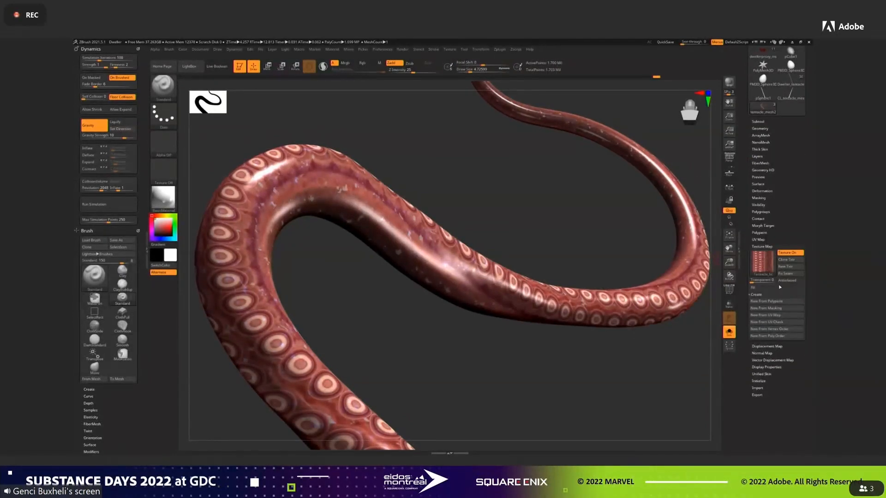
pyautogui.click(787, 252)
pyautogui.click(757, 156)
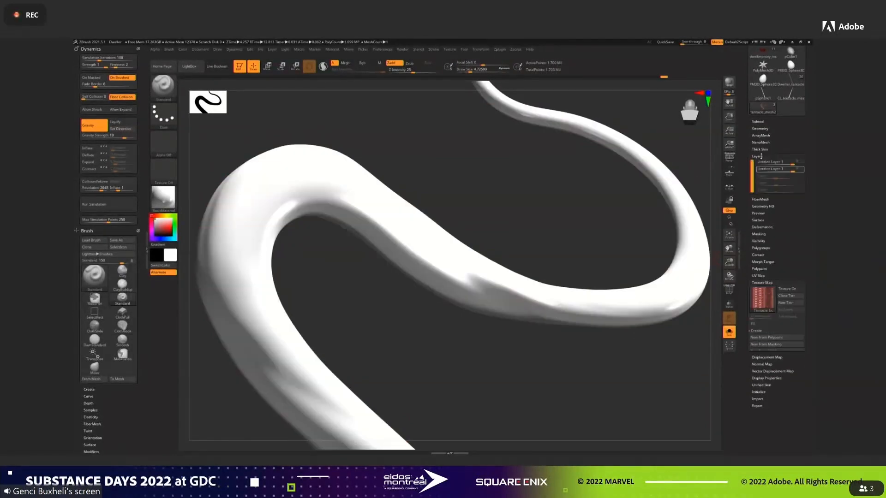
pyautogui.click(803, 164)
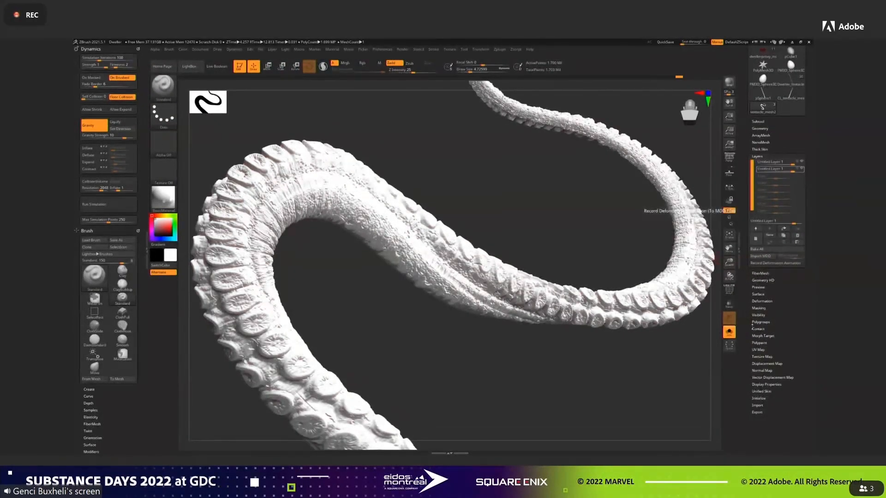
pyautogui.click(761, 356)
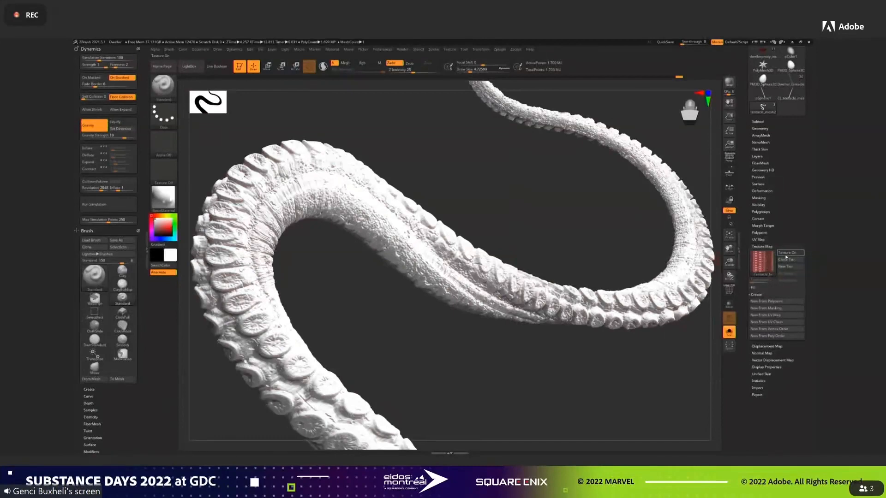
pyautogui.click(788, 253)
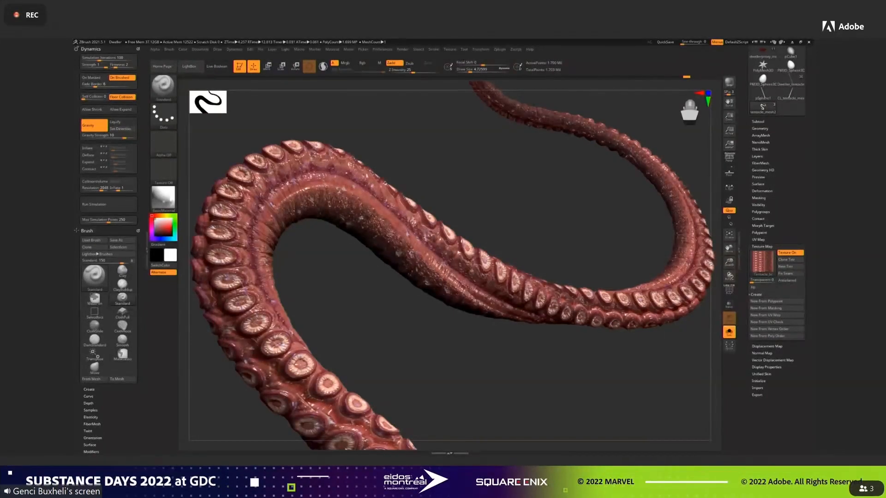
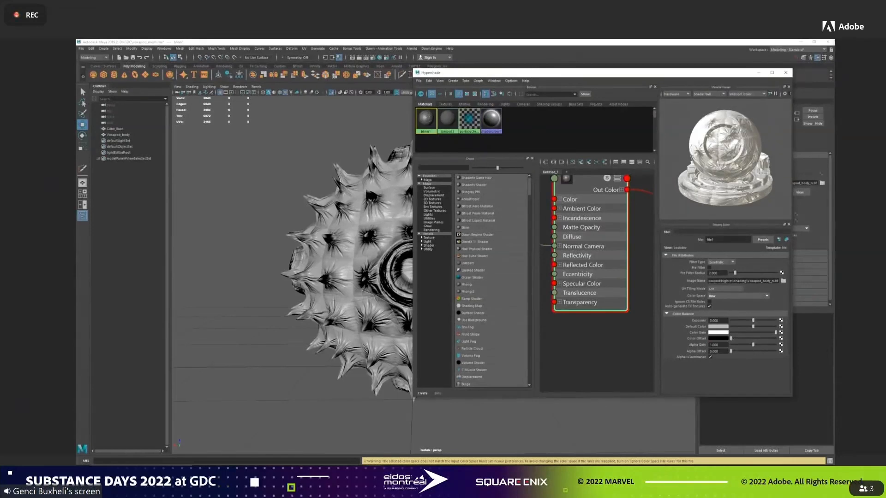
# Close the Hypershade and leave the spiky body's isolated view with the flat Cube_Base mesh selected.
pyautogui.click(786, 73)
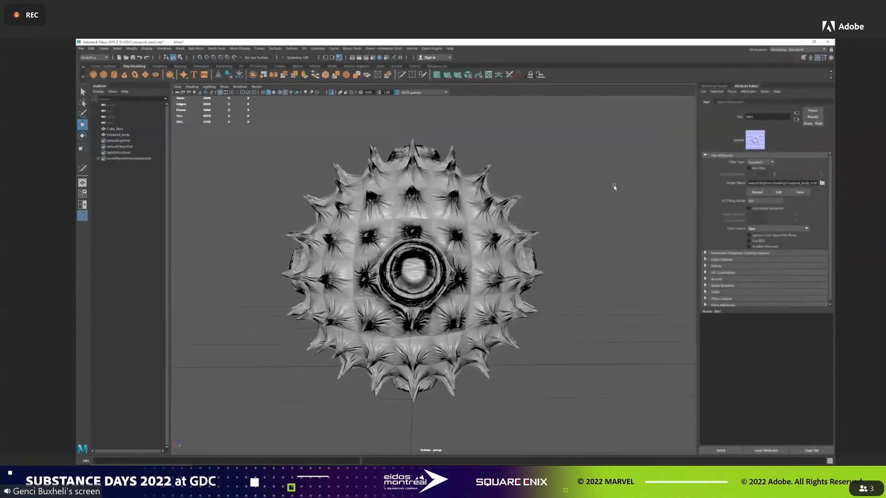
pyautogui.click(115, 129)
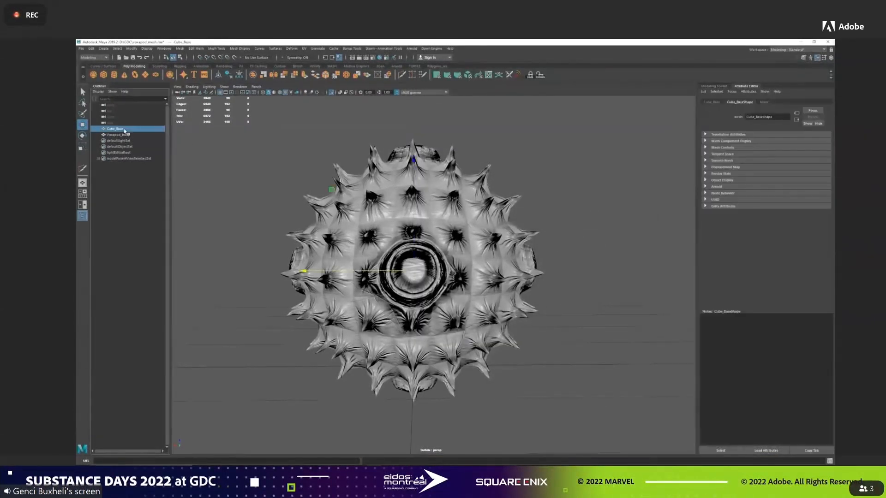
pyautogui.hotkey('ctrl', '1')
pyautogui.moveTo(589, 205)
pyautogui.keyDown('alt'); pyautogui.mouseDown()
pyautogui.moveTo(627, 215)
pyautogui.moveTo(592, 209)
pyautogui.mouseUp(); pyautogui.keyUp('alt')
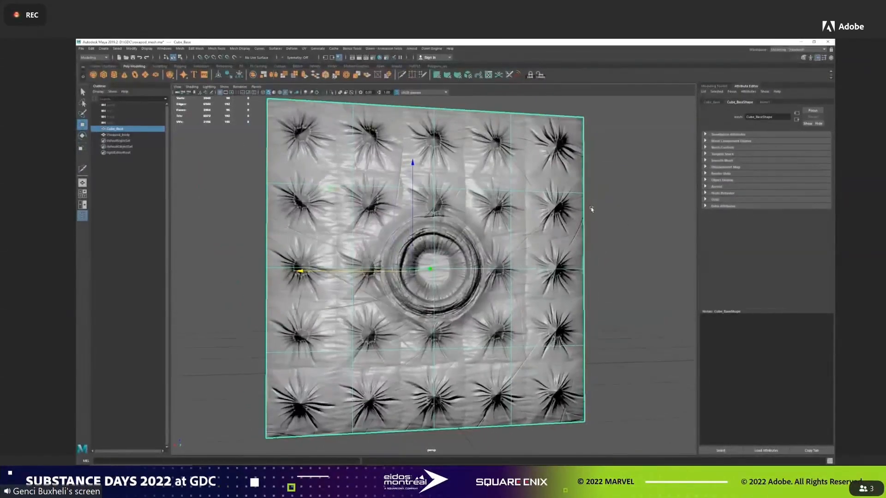
# Duplicate Cube_Base and isolate the copy in the viewport.
pyautogui.hotkey('ctrl', 'd')
pyautogui.keyDown('alt'); pyautogui.moveTo(609, 212); pyautogui.dragTo(643, 230); pyautogui.keyUp('alt')
pyautogui.hotkey('ctrl', '1')
pyautogui.keyDown('alt'); pyautogui.moveTo(642, 229); pyautogui.dragTo(478, 244, button='right'); pyautogui.keyUp('alt')
pyautogui.keyDown('alt'); pyautogui.moveTo(477, 244); pyautogui.dragTo(532, 209); pyautogui.keyUp('alt')
pyautogui.moveTo(550, 180); pyautogui.dragTo(577, 181, button='right')
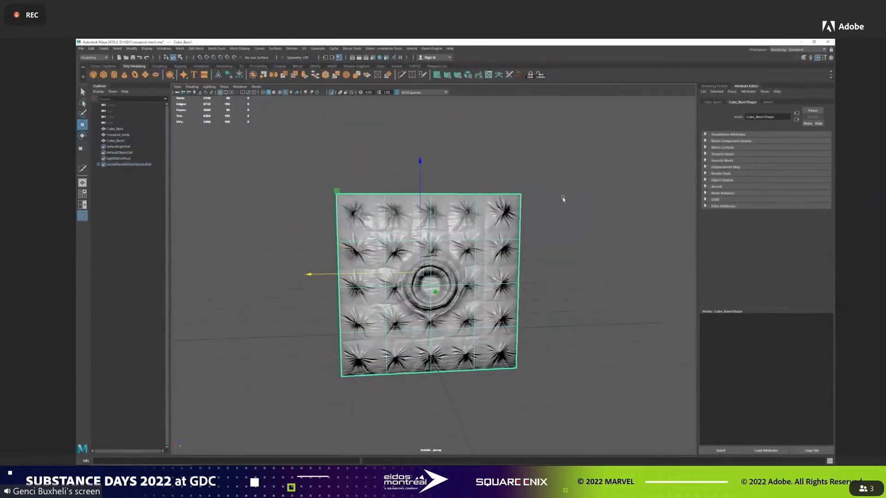
# Invert the selection of the copy's textured front faces and delete all its other faces, keeping a flat sheet.
pyautogui.click(118, 48)
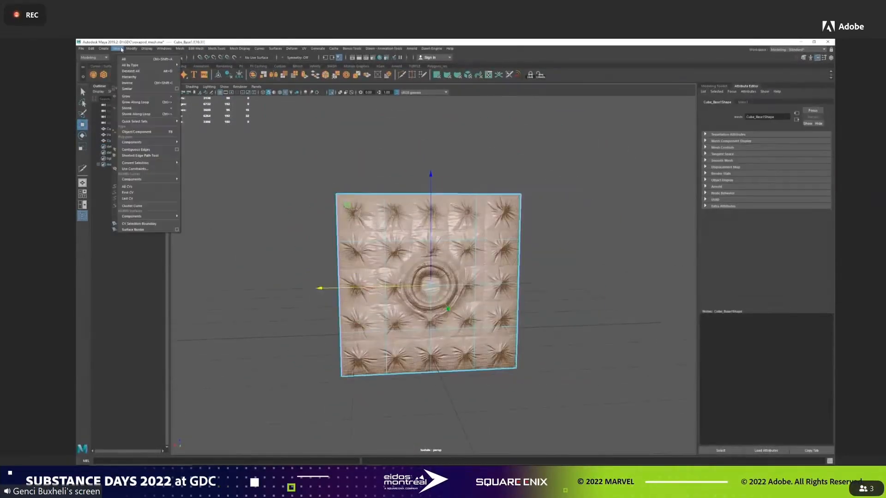
pyautogui.click(143, 83)
pyautogui.press('Delete')
pyautogui.keyDown('alt'); pyautogui.moveTo(471, 199); pyautogui.dragTo(505, 218); pyautogui.keyUp('alt')
pyautogui.moveTo(509, 219); pyautogui.dragTo(568, 225, button='right')
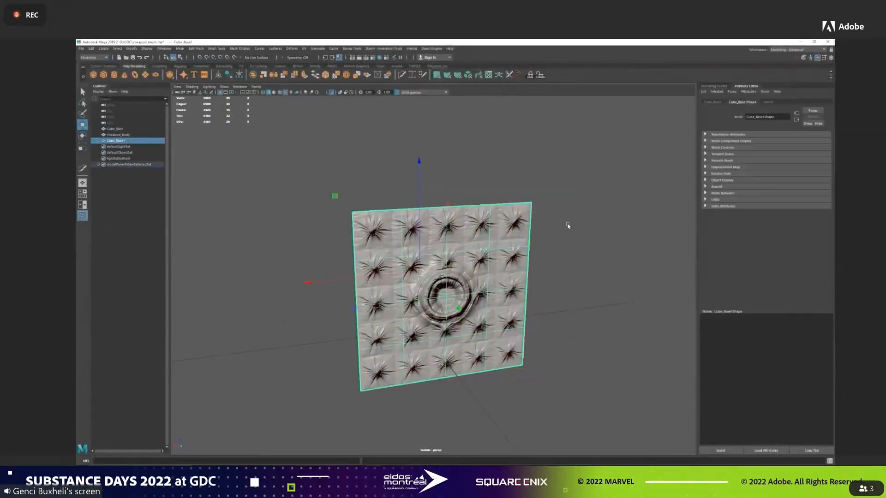
# Make the flat textured sheet a live surface and activate the Quad Draw tool.
pyautogui.click(236, 58)
pyautogui.click(722, 87)
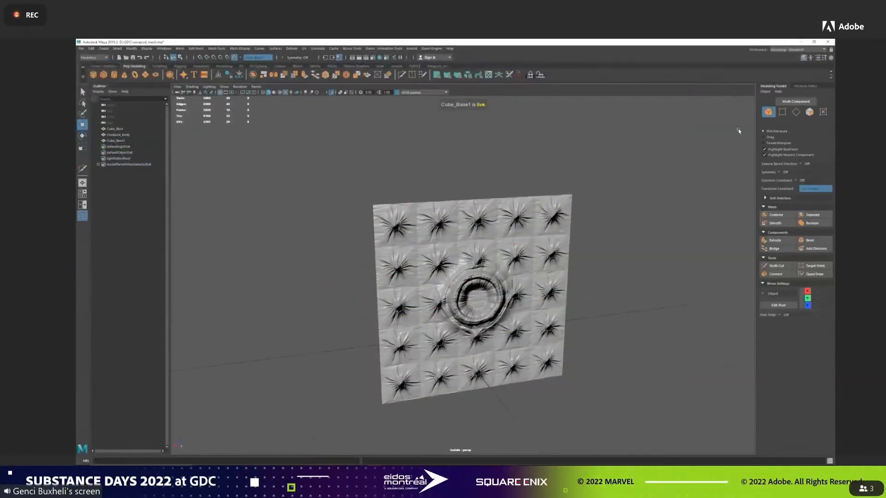
pyautogui.click(815, 274)
# Draw faces over the upper half of the pucker beside the central ring with Quad Draw, and cut edges radiating from its centre.
pyautogui.keyDown('alt'); pyautogui.moveTo(470, 249); pyautogui.dragTo(492, 249); pyautogui.keyUp('alt')
pyautogui.scroll(5, 426, 287)
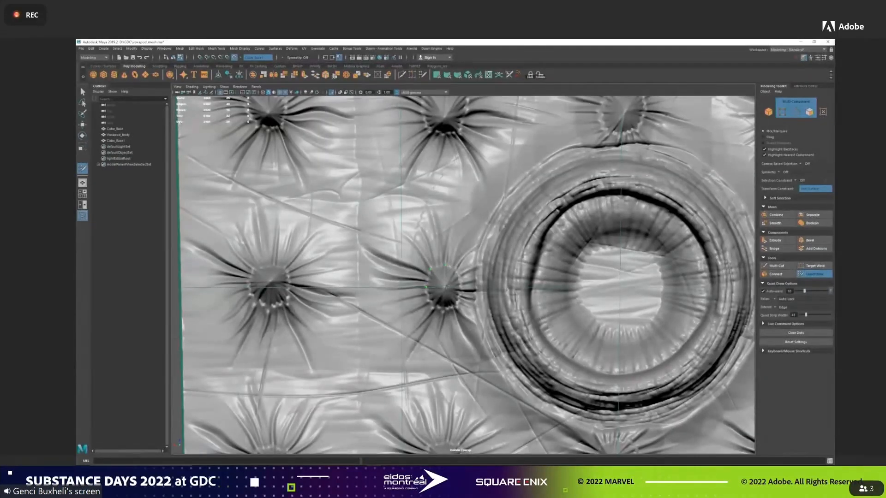
pyautogui.keyDown('shift'); pyautogui.click(436, 277); pyautogui.keyUp('shift')
pyautogui.keyDown('shift'); pyautogui.click(453, 280); pyautogui.keyUp('shift')
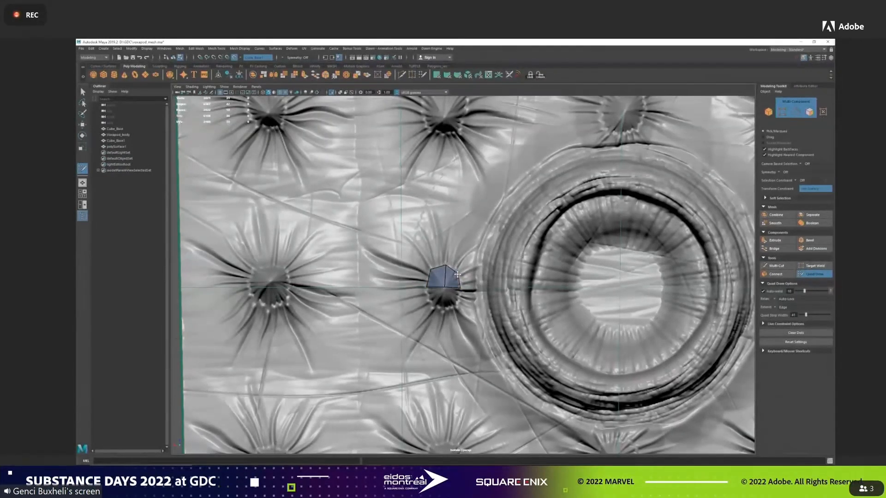
pyautogui.click(776, 266)
pyautogui.click(430, 270)
pyautogui.click(445, 287)
pyautogui.click(458, 274)
pyautogui.rightClick(458, 274)
pyautogui.click(814, 275)
# Cover the second-column pucker in the second row with quads and Multi-Cut them into a radial fan.
pyautogui.keyDown('alt'); pyautogui.moveTo(469, 148); pyautogui.dragTo(466, 245, button='middle'); pyautogui.keyUp('alt')
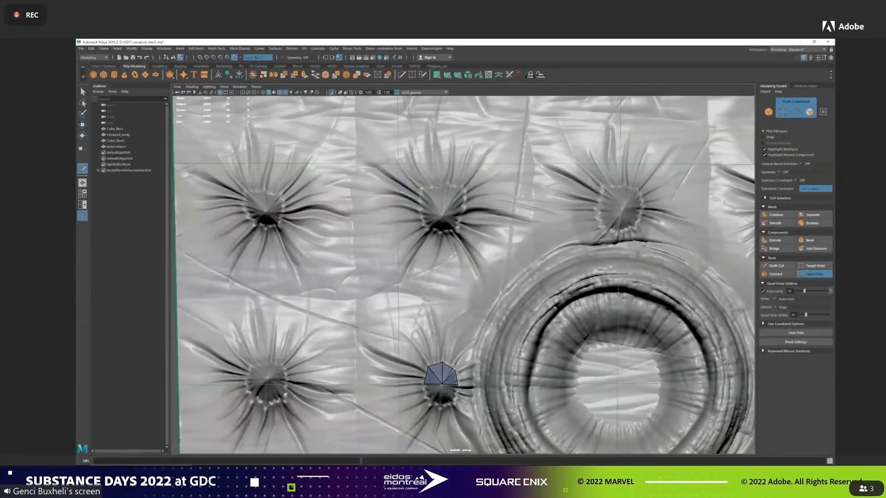
pyautogui.keyDown('shift'); pyautogui.click(433, 198); pyautogui.keyUp('shift')
pyautogui.keyDown('shift'); pyautogui.click(454, 200); pyautogui.keyUp('shift')
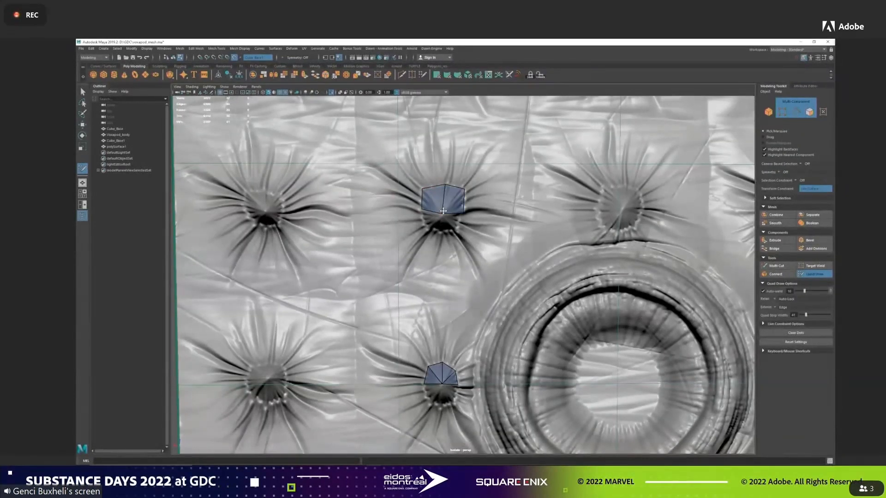
pyautogui.keyDown('shift'); pyautogui.click(451, 223); pyautogui.keyUp('shift')
pyautogui.keyDown('shift'); pyautogui.click(426, 225); pyautogui.keyUp('shift')
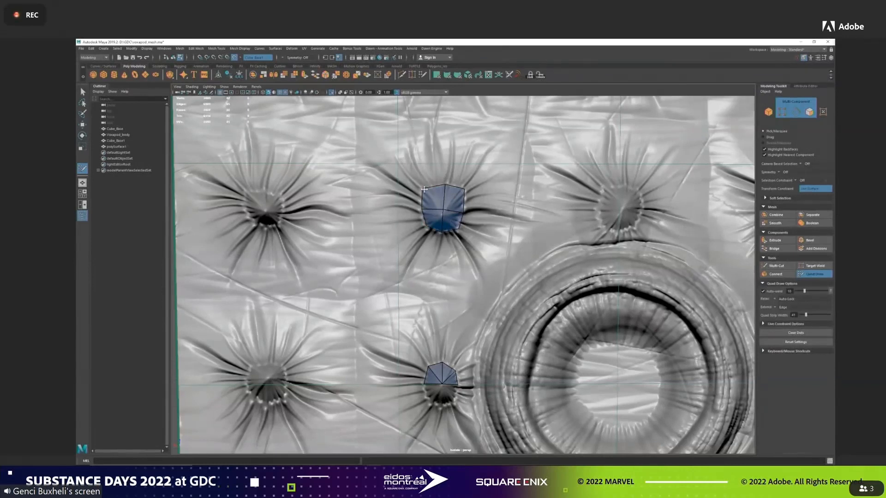
pyautogui.hotkey('ctrl', 'shift', 'x')
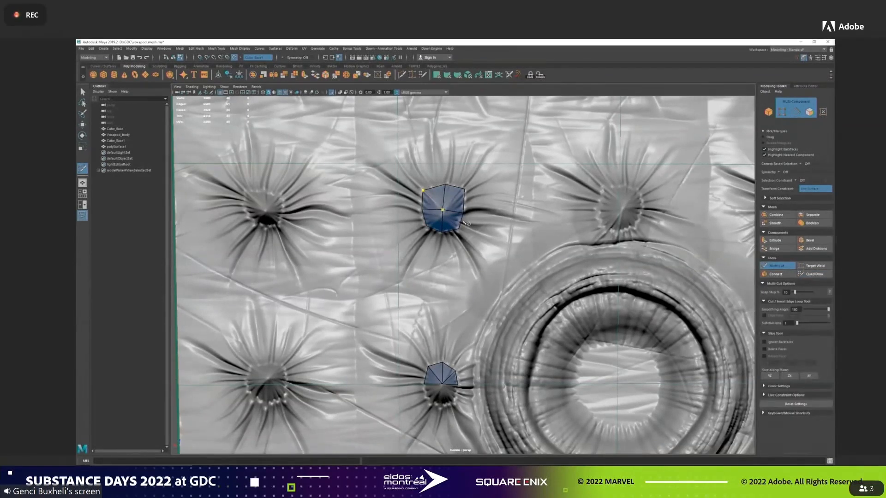
pyautogui.click(453, 211)
pyautogui.rightClick(434, 248)
pyautogui.click(815, 274)
# Draw a half fan of faces over the first-column pucker in the ring's row, cutting radial edges and adjusting its vertices.
pyautogui.moveTo(254, 382)
pyautogui.keyDown('alt'); pyautogui.mouseDown(button='middle')
pyautogui.moveTo(331, 362)
pyautogui.moveTo(393, 319)
pyautogui.mouseUp(button='middle'); pyautogui.keyUp('alt')
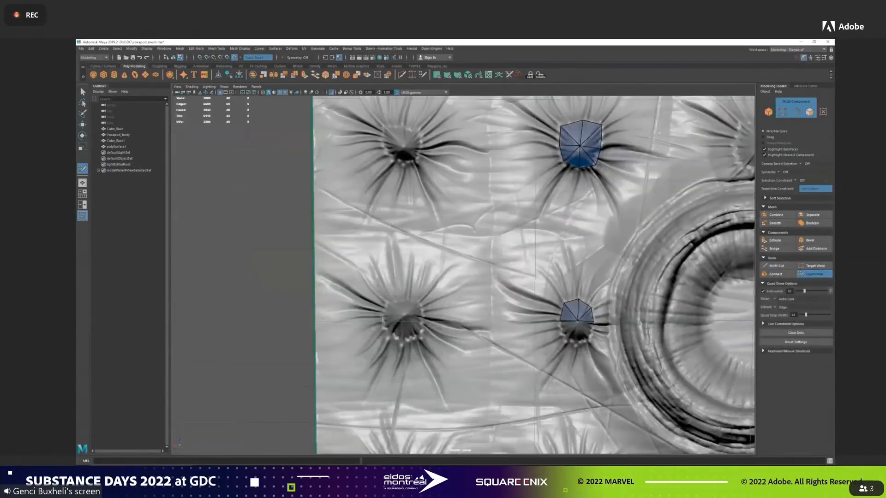
pyautogui.keyDown('shift'); pyautogui.click(397, 312); pyautogui.keyUp('shift')
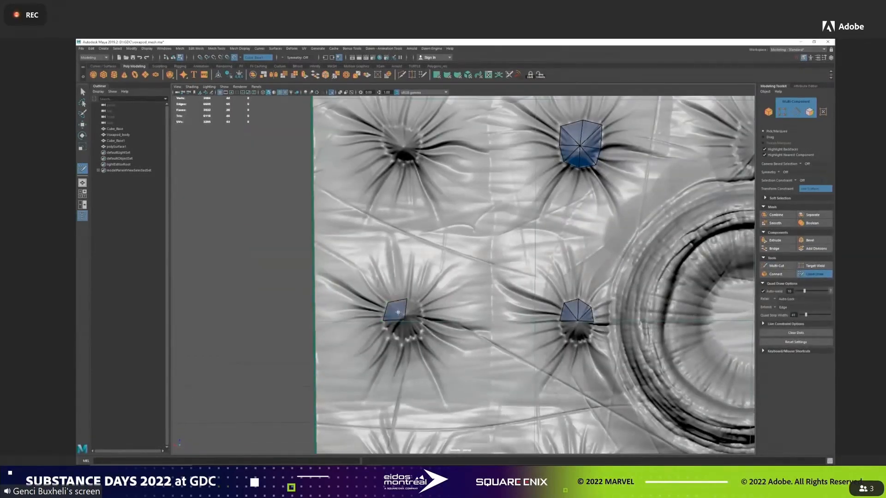
pyautogui.click(422, 320)
pyautogui.keyDown('shift'); pyautogui.click(413, 315); pyautogui.keyUp('shift')
pyautogui.moveTo(406, 319); pyautogui.dragTo(405, 317)
pyautogui.click(777, 266)
pyautogui.click(420, 304)
pyautogui.rightClick(420, 304)
pyautogui.click(815, 275)
pyautogui.moveTo(405, 317); pyautogui.dragTo(404, 321)
# Cover the first-column pucker in the second row with quads and cut radial edges through its centre.
pyautogui.keyDown('alt'); pyautogui.moveTo(443, 186); pyautogui.dragTo(459, 289, button='middle'); pyautogui.keyUp('alt')
pyautogui.keyDown('shift'); pyautogui.click(416, 244); pyautogui.keyUp('shift')
pyautogui.keyDown('shift'); pyautogui.click(430, 246); pyautogui.keyUp('shift')
pyautogui.keyDown('shift'); pyautogui.click(424, 261); pyautogui.keyUp('shift')
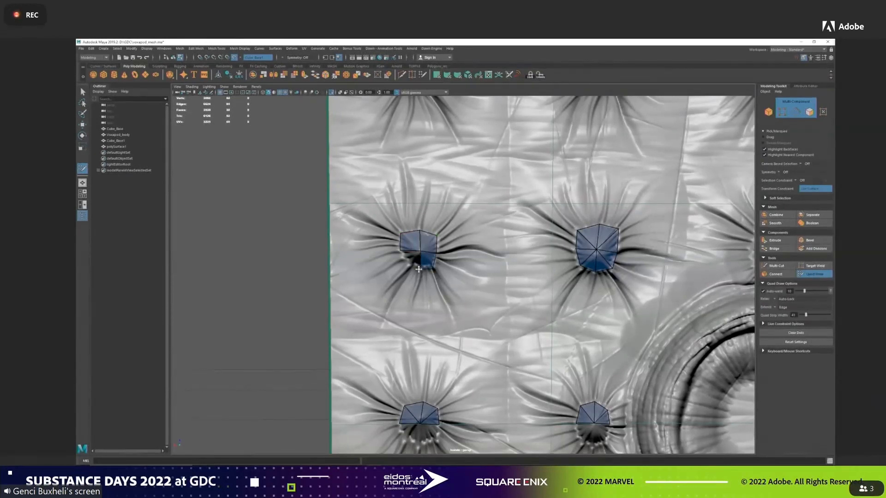
pyautogui.click(777, 266)
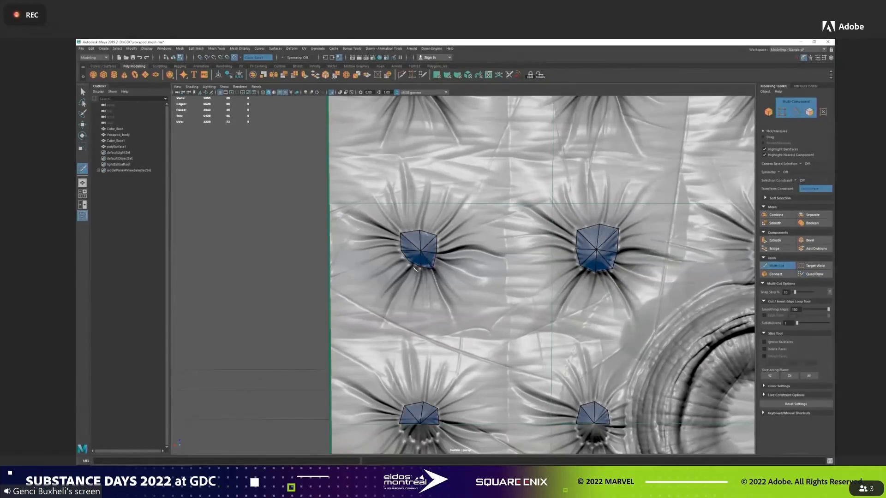
pyautogui.click(814, 274)
# Fill Quad Draw faces from the half fan beside the ring out to the corners of its tile.
pyautogui.moveTo(533, 283)
pyautogui.keyDown('alt'); pyautogui.mouseDown(button='middle')
pyautogui.moveTo(500, 408)
pyautogui.moveTo(480, 414)
pyautogui.mouseUp(button='middle'); pyautogui.keyUp('alt')
pyautogui.click(345, 203)
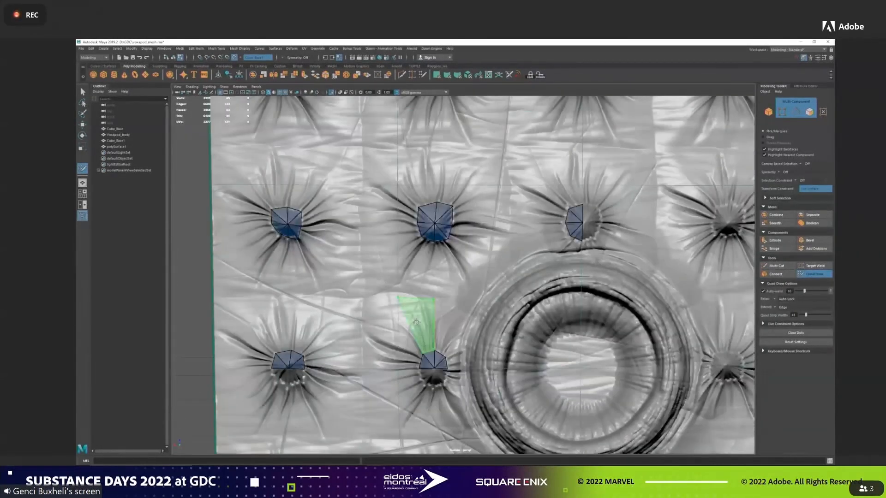
pyautogui.keyDown('shift'); pyautogui.click(417, 323); pyautogui.keyUp('shift')
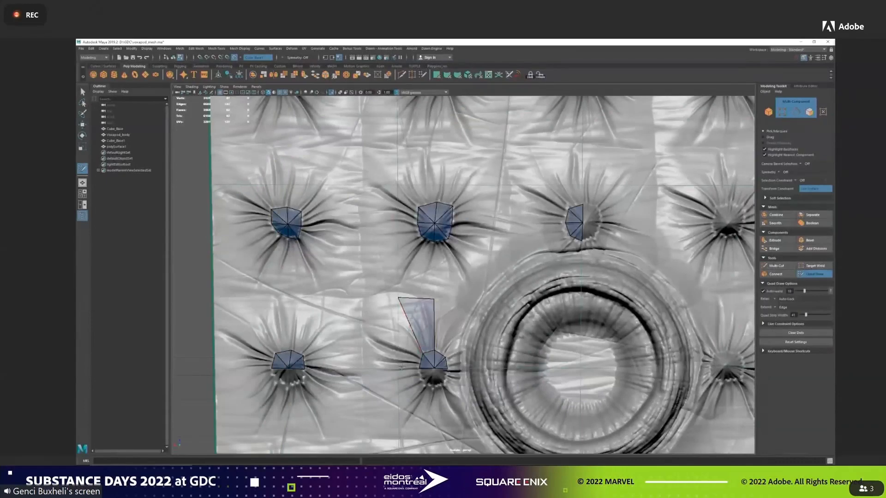
pyautogui.moveTo(399, 300); pyautogui.dragTo(360, 299)
pyautogui.click(362, 369)
pyautogui.keyDown('shift'); pyautogui.click(386, 354); pyautogui.keyUp('shift')
pyautogui.keyDown('alt'); pyautogui.moveTo(387, 353); pyautogui.dragTo(483, 316, button='middle'); pyautogui.keyUp('alt')
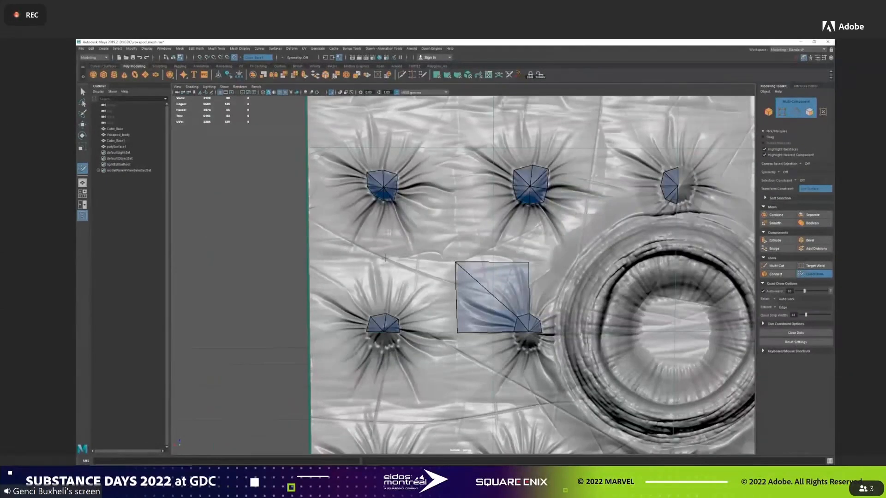
# Extend the mesh around the upper half of the first-column pucker out to the sheet's outer edge.
pyautogui.click(386, 258)
pyautogui.keyDown('shift'); pyautogui.click(409, 286); pyautogui.keyUp('shift')
pyautogui.keyDown('shift'); pyautogui.click(431, 325); pyautogui.keyUp('shift')
pyautogui.click(308, 260)
pyautogui.keyDown('shift'); pyautogui.click(358, 280); pyautogui.keyUp('shift')
pyautogui.click(309, 333)
pyautogui.keyDown('shift'); pyautogui.click(336, 311); pyautogui.keyUp('shift')
# Fill the faces around the second-row puckers and the lower half of the top-row first-column pucker's tile.
pyautogui.keyDown('alt'); pyautogui.moveTo(459, 202); pyautogui.dragTo(457, 219, button='middle'); pyautogui.keyUp('alt')
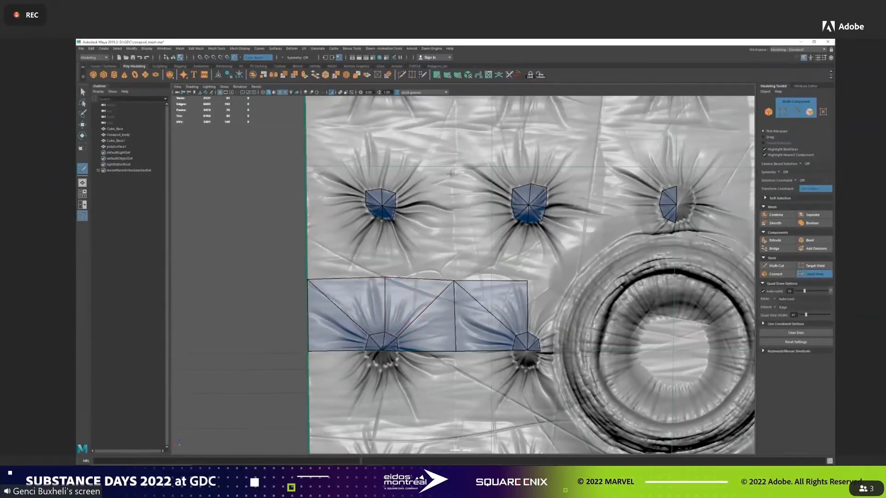
pyautogui.keyDown('shift'); pyautogui.click(449, 282); pyautogui.keyUp('shift')
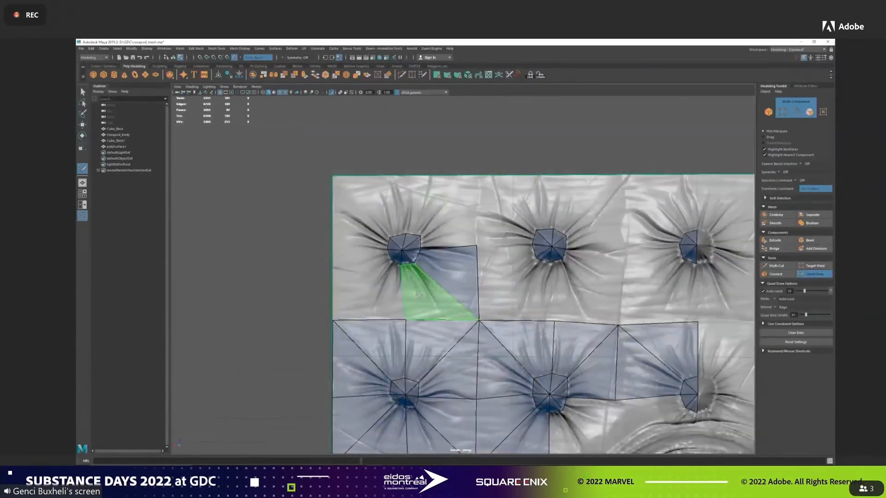
pyautogui.keyDown('shift'); pyautogui.click(427, 298); pyautogui.keyUp('shift')
pyautogui.keyDown('shift'); pyautogui.click(384, 299); pyautogui.keyUp('shift')
pyautogui.click(333, 246)
pyautogui.keyDown('shift'); pyautogui.click(356, 274); pyautogui.keyUp('shift')
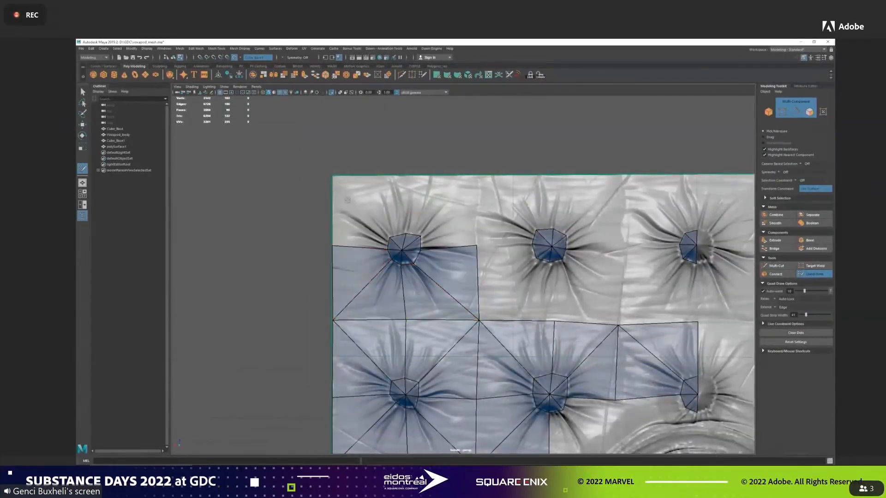
# Fill the upper half of the corner pucker's tile with faces reaching the sheet's corner and upper edge.
pyautogui.click(333, 176)
pyautogui.keyDown('shift'); pyautogui.click(364, 212); pyautogui.keyUp('shift')
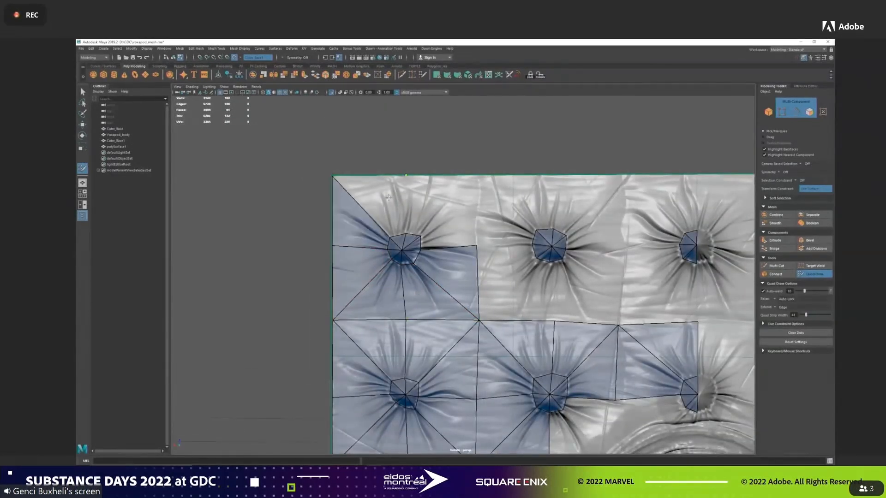
pyautogui.click(407, 176)
pyautogui.keyDown('shift'); pyautogui.click(394, 202); pyautogui.keyUp('shift')
pyautogui.click(480, 176)
pyautogui.keyDown('shift'); pyautogui.click(437, 201); pyautogui.keyUp('shift')
pyautogui.keyDown('shift'); pyautogui.click(457, 223); pyautogui.keyUp('shift')
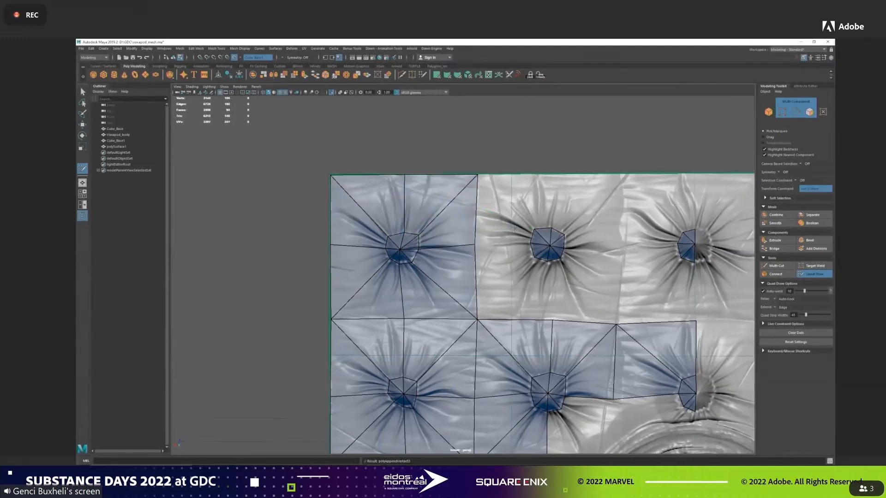
# Fill the lower half of the tile around the second pucker in the top row.
pyautogui.keyDown('alt'); pyautogui.moveTo(488, 255); pyautogui.dragTo(414, 222, button='middle'); pyautogui.keyUp('alt')
pyautogui.keyDown('shift'); pyautogui.click(428, 241); pyautogui.keyUp('shift')
pyautogui.keyDown('shift'); pyautogui.click(456, 262); pyautogui.keyUp('shift')
pyautogui.keyDown('shift'); pyautogui.click(498, 272); pyautogui.keyUp('shift')
pyautogui.click(550, 221)
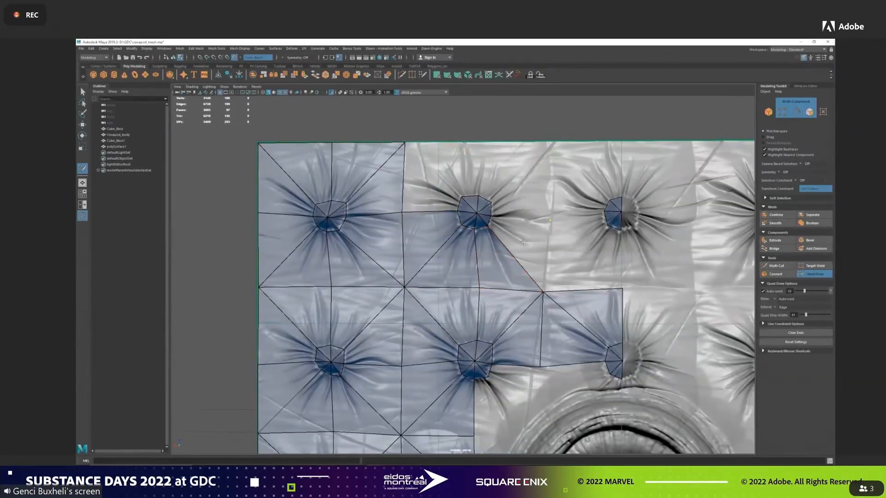
pyautogui.keyDown('shift'); pyautogui.click(527, 245); pyautogui.keyUp('shift')
# Fill the upper half of the second top-row pucker's tile, aligning its corner point with the sheet's edge.
pyautogui.click(550, 172)
pyautogui.keyDown('shift'); pyautogui.click(529, 198); pyautogui.keyUp('shift')
pyautogui.moveTo(551, 172); pyautogui.dragTo(550, 141)
pyautogui.moveTo(550, 221); pyautogui.dragTo(551, 216)
pyautogui.click(480, 142)
pyautogui.keyDown('shift'); pyautogui.click(498, 162); pyautogui.keyUp('shift')
pyautogui.keyDown('shift'); pyautogui.click(454, 169); pyautogui.keyUp('shift')
pyautogui.keyDown('shift'); pyautogui.click(416, 195); pyautogui.keyUp('shift')
# Fill faces around the half fan of the centre-column pucker in the top row, up to the sheet's centreline.
pyautogui.keyDown('alt'); pyautogui.moveTo(611, 163); pyautogui.dragTo(529, 159, button='middle'); pyautogui.keyUp('alt')
pyautogui.keyDown('shift'); pyautogui.click(514, 170); pyautogui.keyUp('shift')
pyautogui.keyDown('shift'); pyautogui.click(490, 194); pyautogui.keyUp('shift')
pyautogui.keyDown('shift'); pyautogui.click(495, 237); pyautogui.keyUp('shift')
pyautogui.keyDown('shift'); pyautogui.click(518, 263); pyautogui.keyUp('shift')
pyautogui.keyDown('alt'); pyautogui.moveTo(519, 263); pyautogui.dragTo(551, 82, button='middle'); pyautogui.keyUp('alt')
pyautogui.click(463, 298)
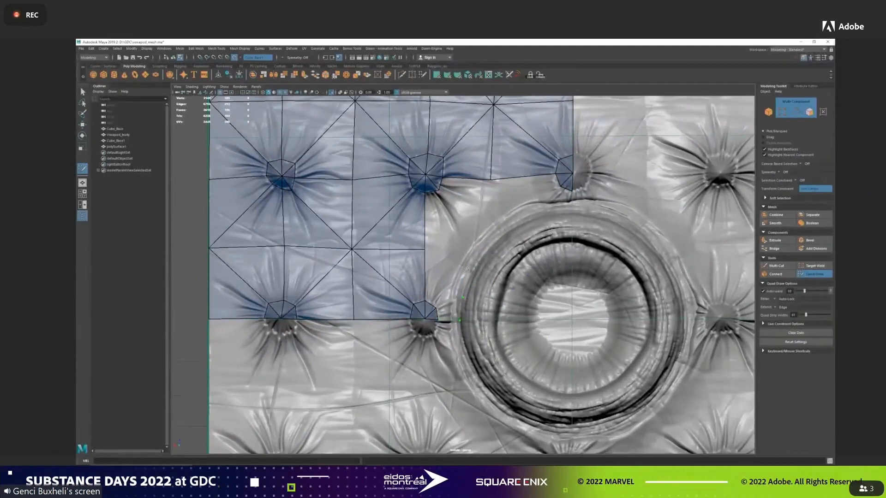
pyautogui.keyDown('shift'); pyautogui.click(451, 310); pyautogui.keyUp('shift')
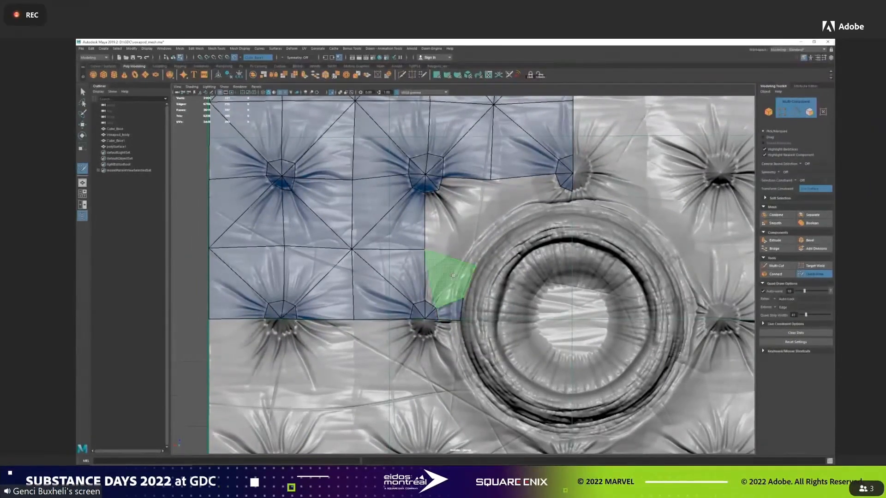
pyautogui.keyDown('shift'); pyautogui.click(477, 264); pyautogui.keyUp('shift')
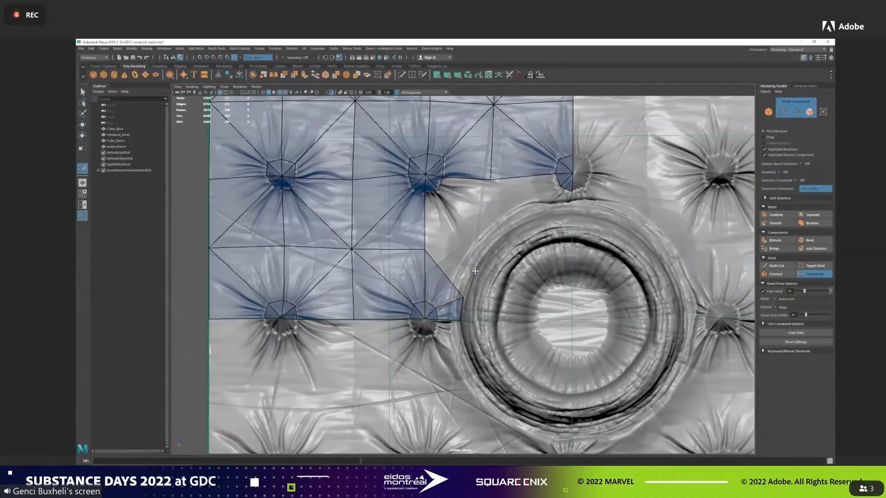
pyautogui.click(476, 249)
pyautogui.keyDown('shift'); pyautogui.click(461, 268); pyautogui.keyUp('shift')
pyautogui.moveTo(475, 249); pyautogui.dragTo(463, 252)
pyautogui.hotkey('ctrl', 'z')
pyautogui.hotkey('ctrl', 'z')
pyautogui.hotkey('ctrl', 'z')
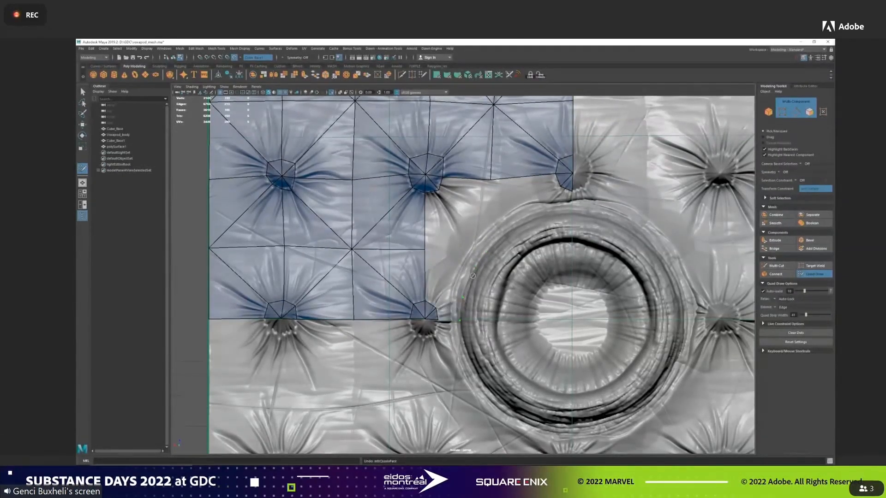
# Place points along the central ring's outer edge and fill faces linking the side puckers' mesh to them.
pyautogui.click(450, 321)
pyautogui.click(455, 280)
pyautogui.keyDown('shift'); pyautogui.click(446, 305); pyautogui.keyUp('shift')
pyautogui.keyDown('shift'); pyautogui.click(438, 284); pyautogui.keyUp('shift')
pyautogui.click(474, 246)
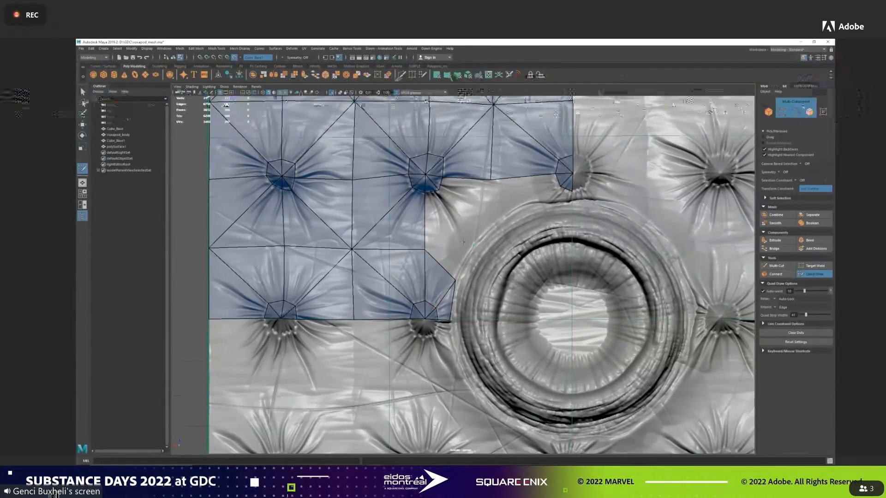
pyautogui.keyDown('shift'); pyautogui.click(452, 258); pyautogui.keyUp('shift')
pyautogui.click(499, 221)
pyautogui.keyDown('shift'); pyautogui.click(442, 226); pyautogui.keyUp('shift')
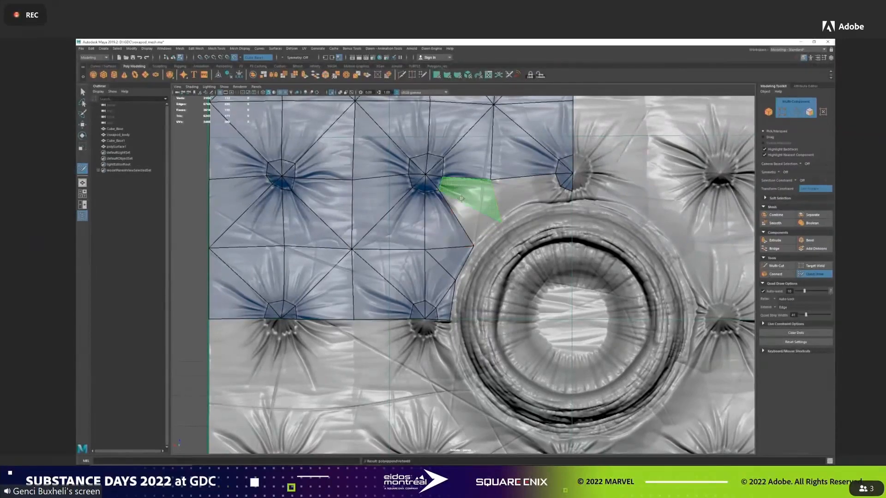
# Continue filling faces along the ring's outer edge up to the pucker directly above the ring.
pyautogui.keyDown('shift'); pyautogui.click(467, 202); pyautogui.keyUp('shift')
pyautogui.click(538, 202)
pyautogui.keyDown('shift'); pyautogui.click(511, 197); pyautogui.keyUp('shift')
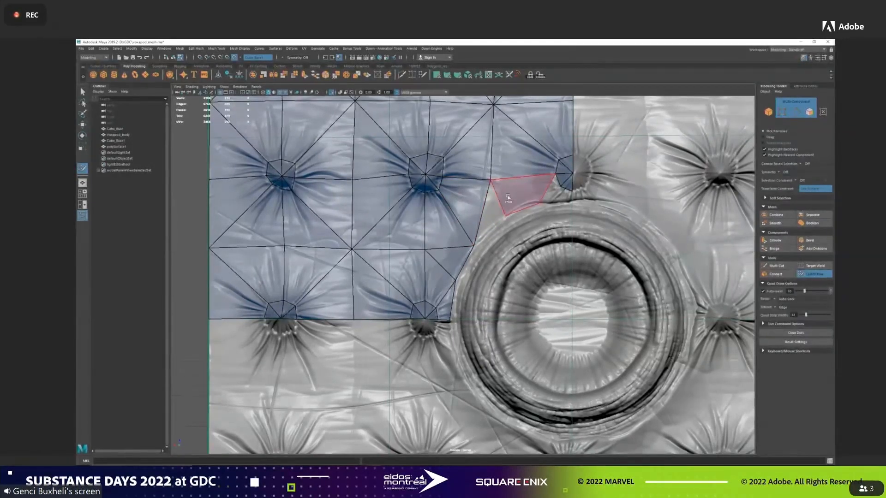
pyautogui.keyDown('shift'); pyautogui.click(490, 213); pyautogui.keyUp('shift')
pyautogui.keyDown('shift'); pyautogui.click(556, 191); pyautogui.keyUp('shift')
pyautogui.keyDown('shift'); pyautogui.click(536, 203); pyautogui.keyUp('shift')
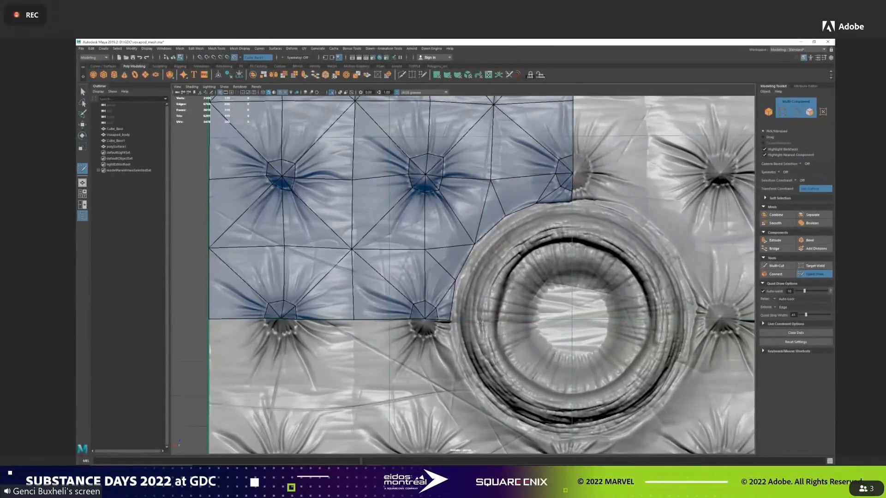
# Add a band of quads over the ring's outer rim across the quarter being retopologized.
pyautogui.keyDown('shift'); pyautogui.click(467, 301); pyautogui.keyUp('shift')
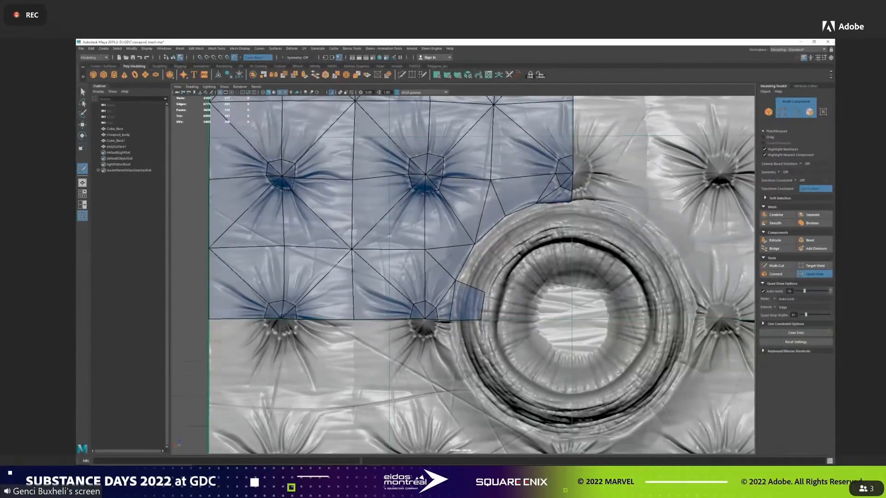
pyautogui.keyDown('shift'); pyautogui.click(479, 267); pyautogui.keyUp('shift')
pyautogui.keyDown('shift'); pyautogui.click(493, 237); pyautogui.keyUp('shift')
pyautogui.keyDown('shift'); pyautogui.click(554, 216); pyautogui.keyUp('shift')
pyautogui.keyDown('ctrl'); pyautogui.click(537, 220); pyautogui.keyUp('ctrl')
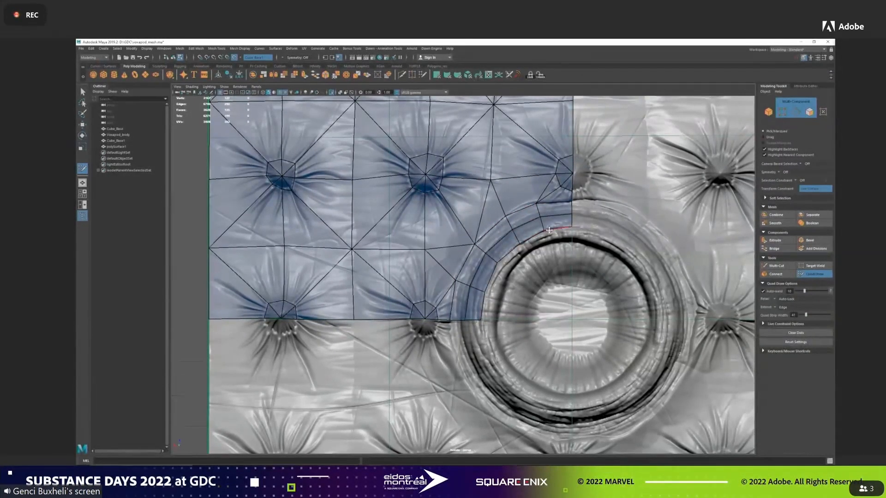
# Place points along the dark crease inside the ring's rim and fill a second band of quads up to it.
pyautogui.click(502, 296)
pyautogui.keyDown('shift'); pyautogui.click(491, 307); pyautogui.keyUp('shift')
pyautogui.click(510, 271)
pyautogui.keyDown('shift'); pyautogui.click(499, 281); pyautogui.keyUp('shift')
pyautogui.click(524, 254)
pyautogui.keyDown('shift'); pyautogui.click(511, 258); pyautogui.keyUp('shift')
pyautogui.click(547, 240)
pyautogui.keyDown('shift'); pyautogui.click(534, 243); pyautogui.keyUp('shift')
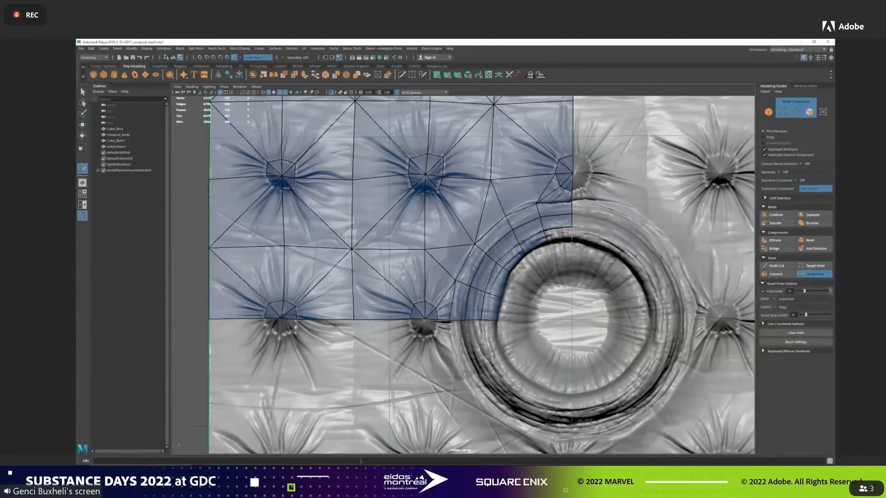
# Place points around the ring's inner opening and fill a band of quads from the dark crease to that edge.
pyautogui.click(538, 309)
pyautogui.keyDown('shift'); pyautogui.click(528, 311); pyautogui.keyUp('shift')
pyautogui.click(544, 297)
pyautogui.keyDown('shift'); pyautogui.click(531, 295); pyautogui.keyUp('shift')
pyautogui.click(550, 289)
pyautogui.keyDown('shift'); pyautogui.click(536, 281); pyautogui.keyUp('shift')
pyautogui.click(561, 284)
pyautogui.keyDown('shift'); pyautogui.click(548, 268); pyautogui.keyUp('shift')
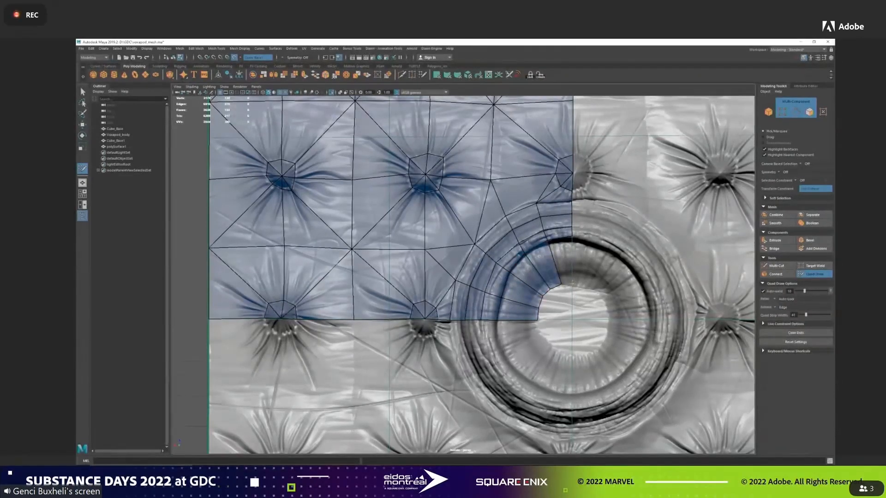
pyautogui.click(572, 283)
pyautogui.keyDown('shift'); pyautogui.click(562, 266); pyautogui.keyUp('shift')
# Place a point at the ring's centre and fill the opening's quarter with wedge faces converging on it.
pyautogui.click(572, 319)
pyautogui.keyDown('shift'); pyautogui.click(559, 298); pyautogui.keyUp('shift')
pyautogui.keyDown('shift'); pyautogui.click(568, 296); pyautogui.keyUp('shift')
pyautogui.keyDown('shift'); pyautogui.click(549, 307); pyautogui.keyUp('shift')
pyautogui.keyDown('shift'); pyautogui.click(547, 315); pyautogui.keyUp('shift')
pyautogui.click(776, 266)
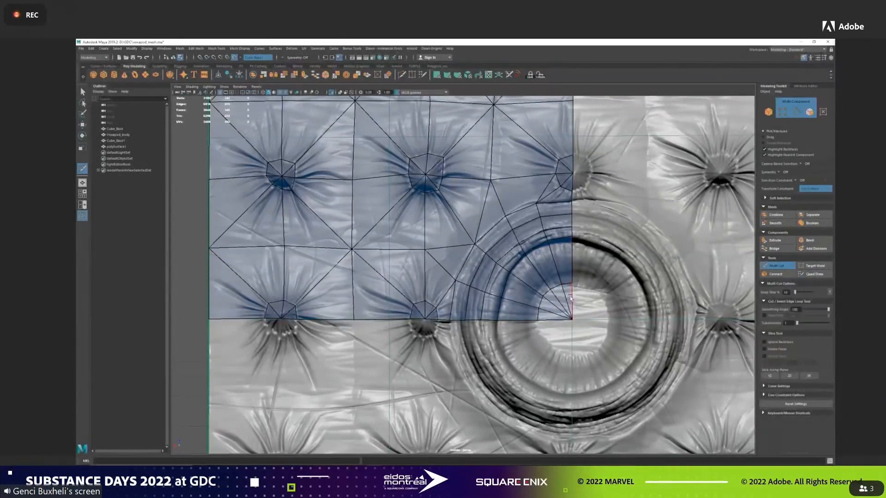
# Turn off the live surface and set the X position of the vertices along the sheet's vertical centre line to 0.
pyautogui.press('w')
pyautogui.scroll(-5, 508, 277)
pyautogui.moveTo(435, 215); pyautogui.dragTo(421, 215, button='right')
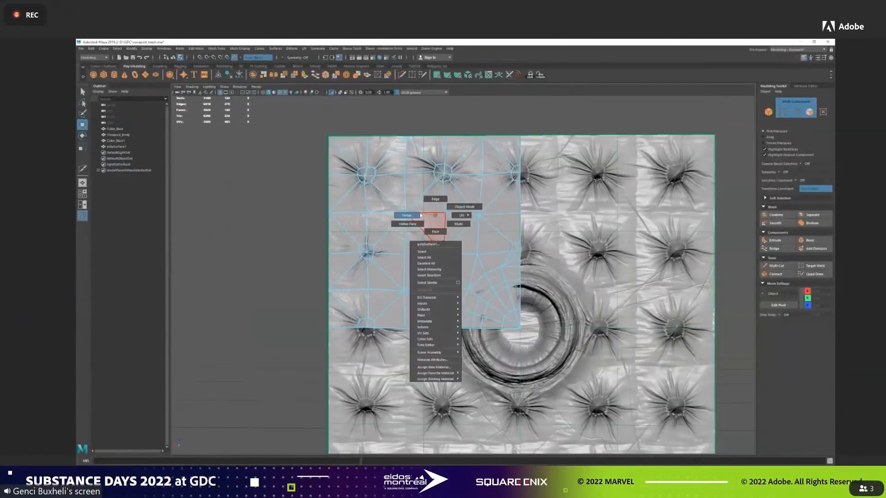
pyautogui.moveTo(546, 116); pyautogui.dragTo(519, 355)
pyautogui.click(235, 57)
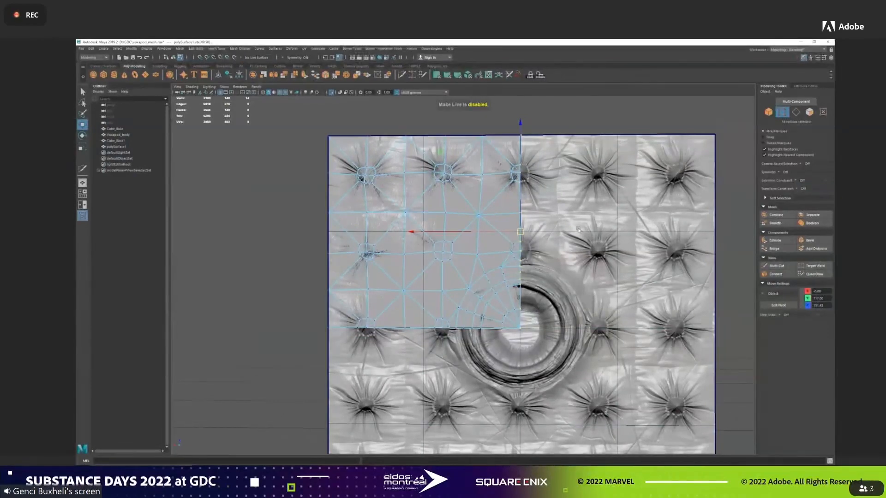
pyautogui.press('e')
pyautogui.press('r')
pyautogui.press('w')
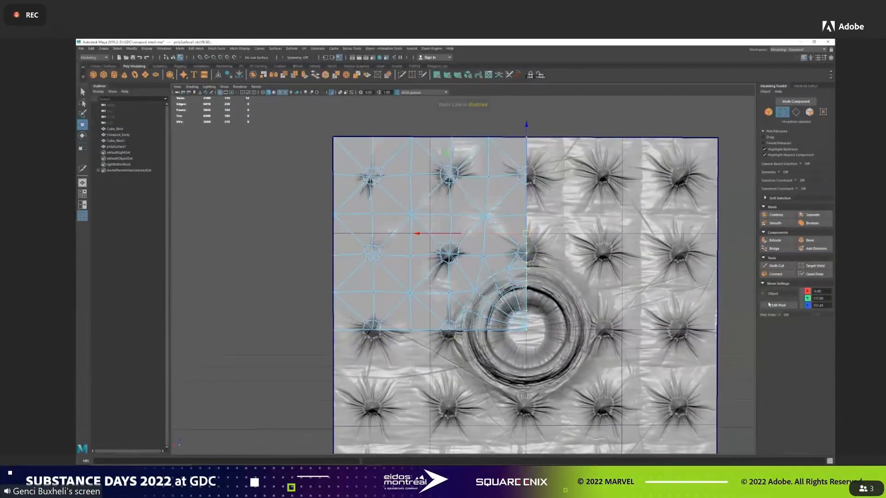
pyautogui.write('0')
pyautogui.press('Return')
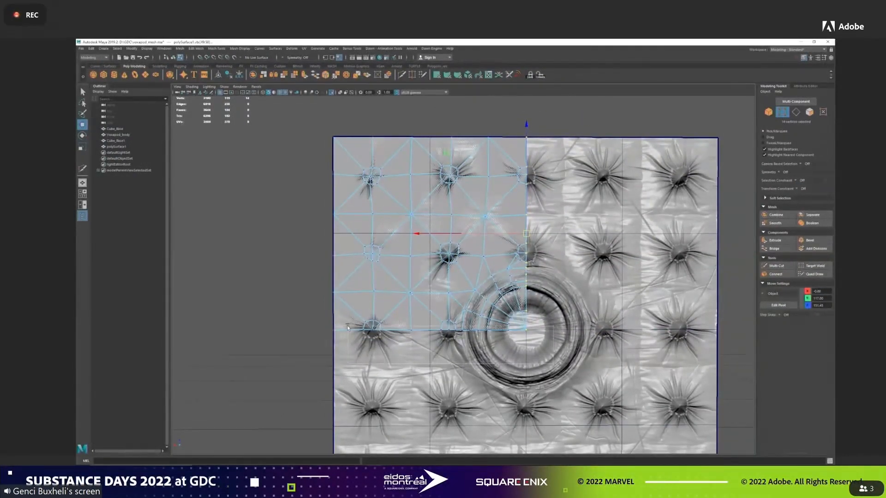
# Flatten the quarter mesh's lower border vertices into a straight row and snap them to the sheet's mid-height.
pyautogui.moveTo(317, 329); pyautogui.dragTo(539, 340)
pyautogui.press('e')
pyautogui.press('r')
pyautogui.moveTo(430, 222); pyautogui.dragTo(428, 404)
pyautogui.press('w')
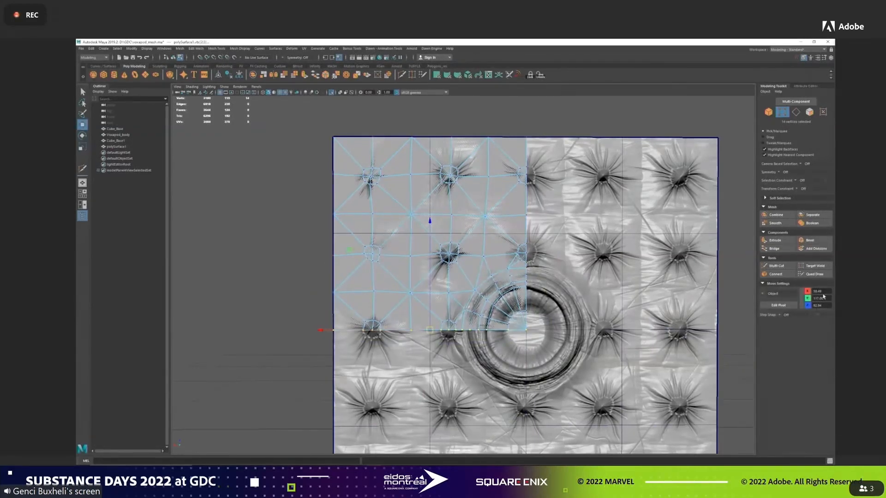
pyautogui.keyDown('alt'); pyautogui.moveTo(576, 352); pyautogui.dragTo(548, 342); pyautogui.keyUp('alt')
pyautogui.moveTo(422, 235); pyautogui.dragTo(421, 232)
pyautogui.press('v')
pyautogui.moveTo(420, 320); pyautogui.dragTo(328, 336)
# Straighten the quarter mesh's outer side and upper border vertices, snapping the upper row to the sheet's top edge.
pyautogui.click(297, 125)
pyautogui.moveTo(296, 123); pyautogui.dragTo(340, 338)
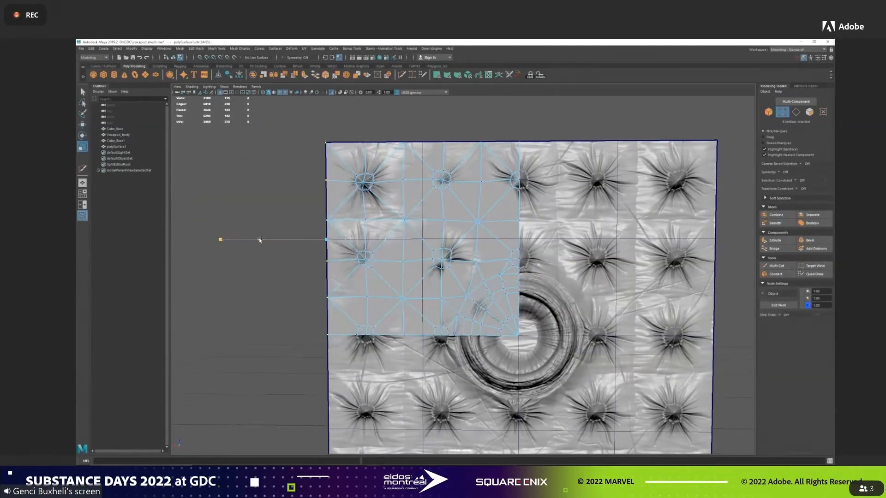
pyautogui.moveTo(296, 125); pyautogui.dragTo(536, 158)
pyautogui.press('r')
pyautogui.moveTo(421, 109); pyautogui.dragTo(421, 139)
pyautogui.press('w')
pyautogui.press('v')
pyautogui.moveTo(422, 106); pyautogui.dragTo(418, 135)
pyautogui.moveTo(479, 162); pyautogui.dragTo(489, 156, button='right')
pyautogui.keyDown('alt'); pyautogui.moveTo(489, 156); pyautogui.dragTo(429, 161); pyautogui.keyUp('alt')
# Move the quarter mesh's pivot to its inner corner at the ring's centre and bake the pivot.
pyautogui.scroll(-4, 429, 161)
pyautogui.click(146, 48)
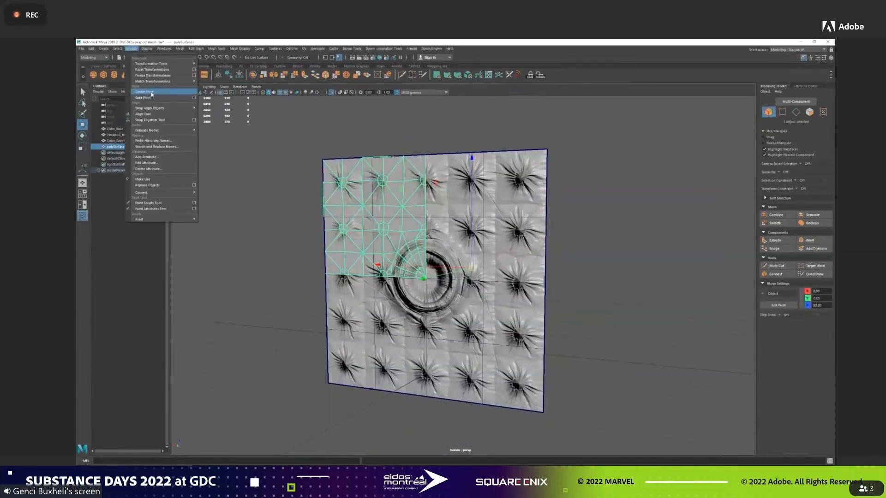
pyautogui.click(153, 95)
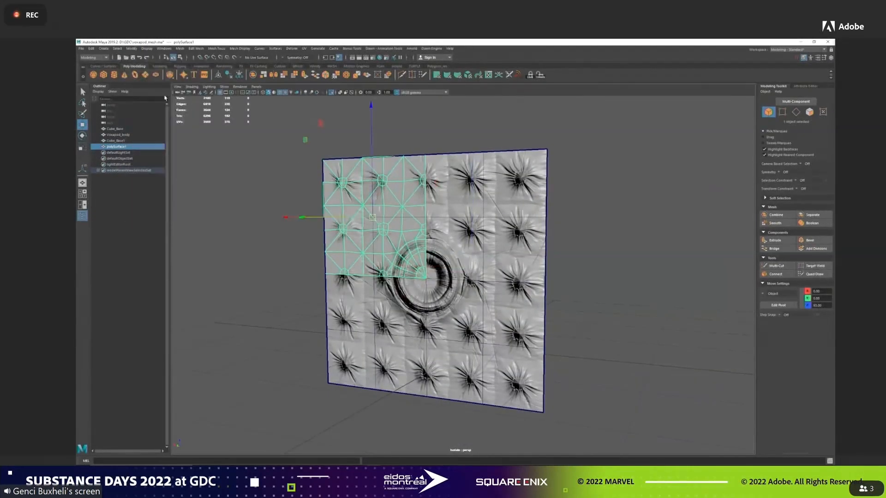
pyautogui.press('d')
pyautogui.moveTo(376, 222); pyautogui.dragTo(425, 277)
pyautogui.press('d')
pyautogui.click(147, 49)
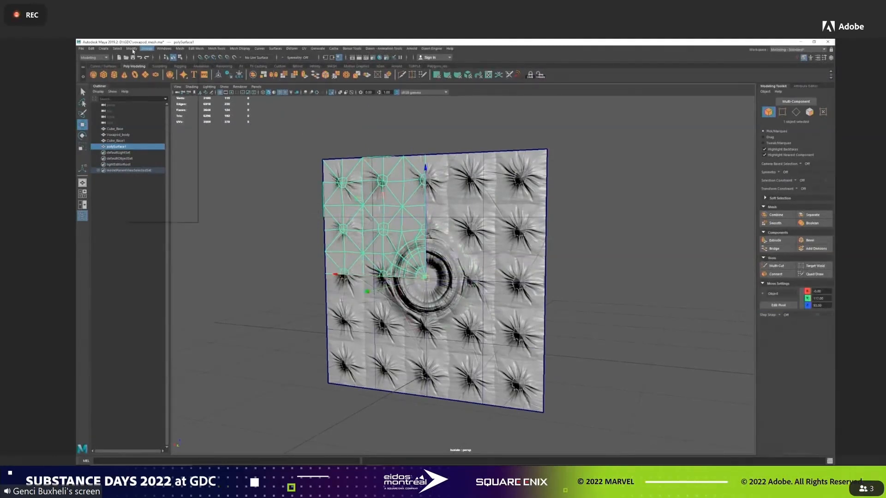
pyautogui.click(149, 98)
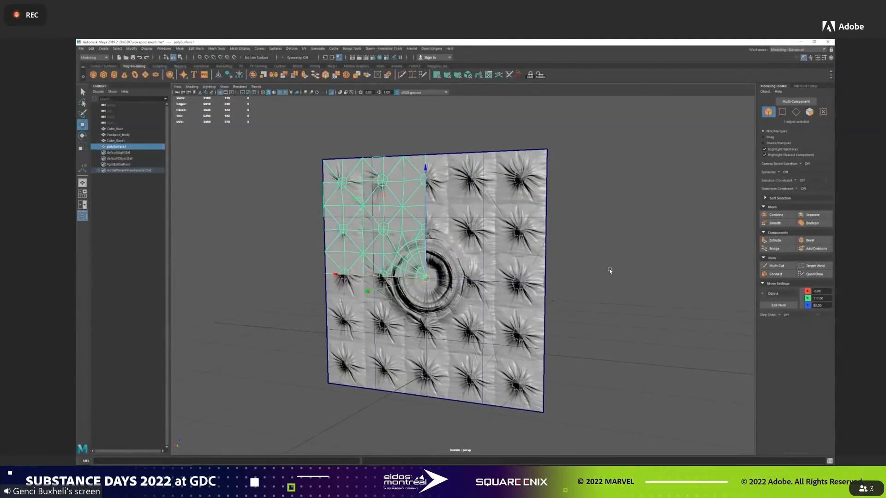
# Mirror the quarter mesh across the sheet's vertical centre line, merging border vertices and entering a merge threshold.
pyautogui.click(534, 248)
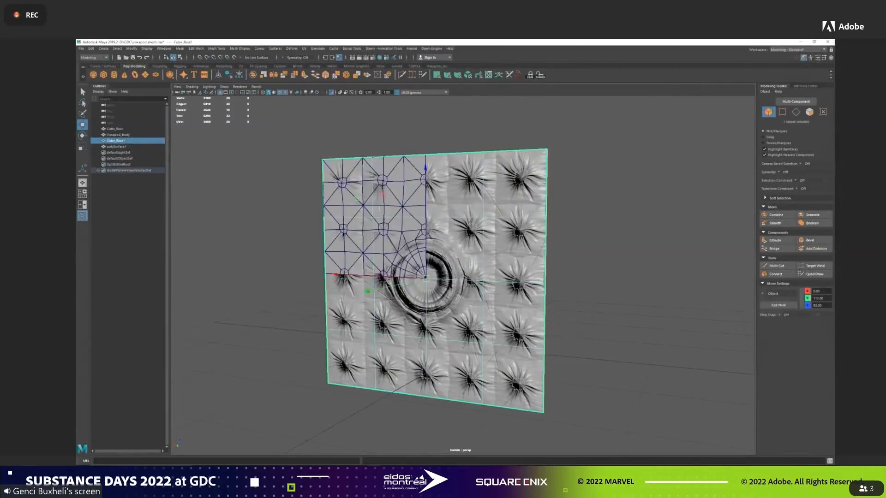
pyautogui.click(378, 224)
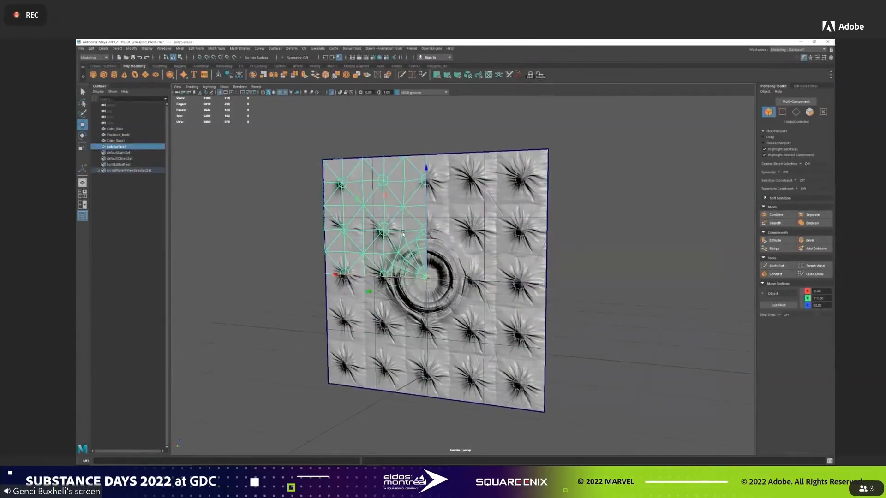
pyautogui.keyDown('alt'); pyautogui.moveTo(416, 238); pyautogui.dragTo(464, 223); pyautogui.keyUp('alt')
pyautogui.keyDown('alt'); pyautogui.moveTo(464, 222); pyautogui.dragTo(485, 264, button='right'); pyautogui.keyUp('alt')
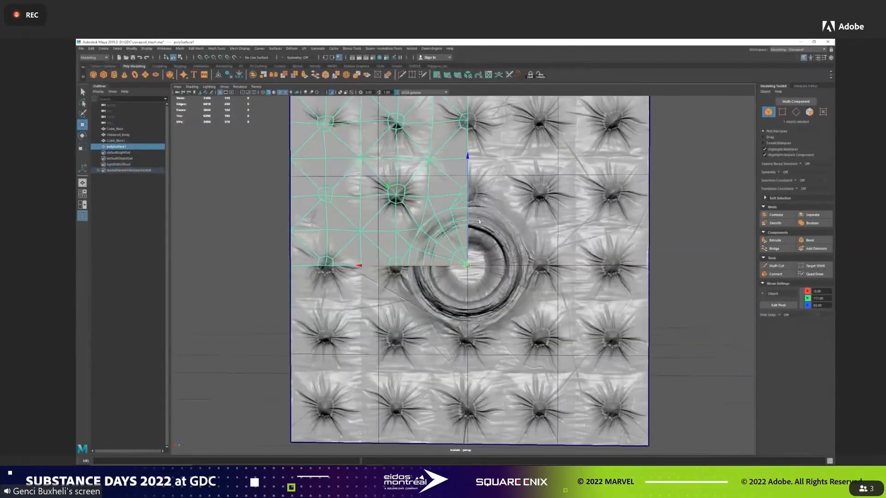
pyautogui.keyDown('alt'); pyautogui.moveTo(479, 219); pyautogui.dragTo(467, 228, button='middle'); pyautogui.keyUp('alt')
pyautogui.click(195, 50)
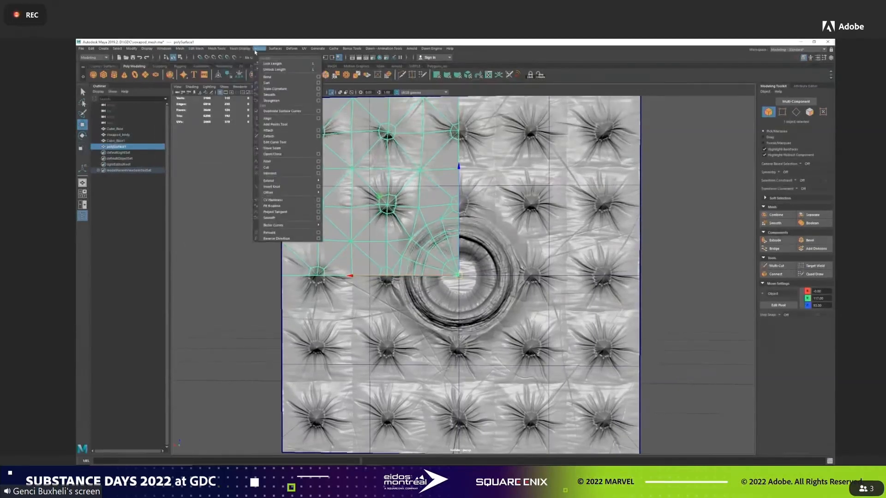
pyautogui.click(241, 49)
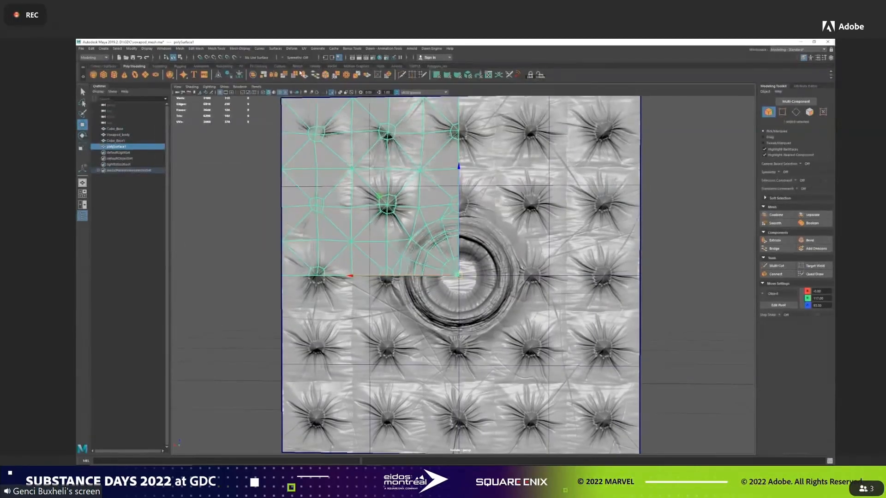
pyautogui.click(274, 75)
pyautogui.click(653, 306)
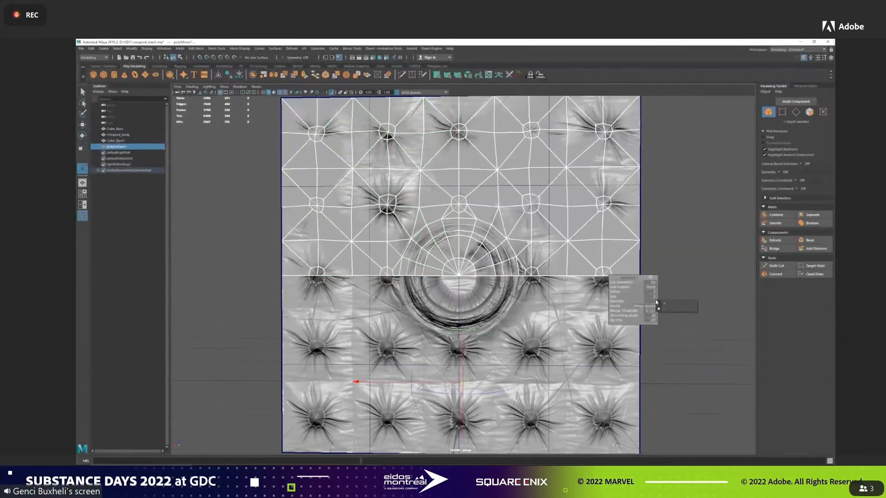
pyautogui.click(651, 310)
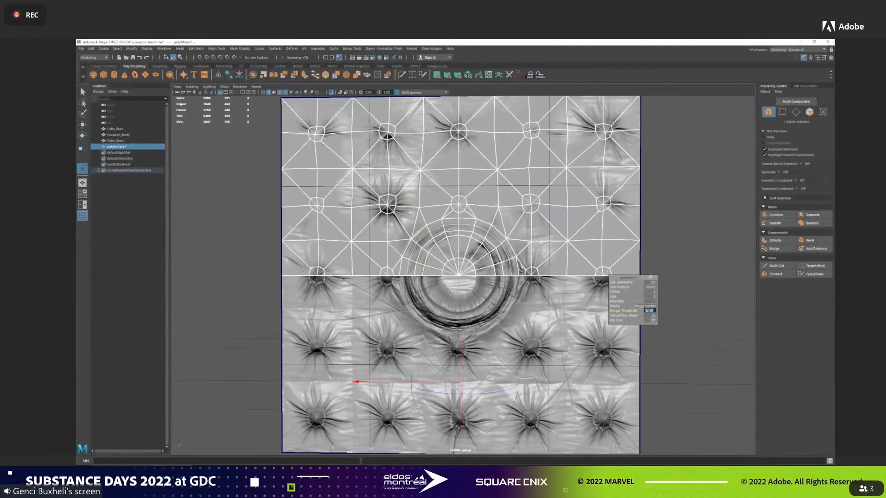
pyautogui.press('Return')
pyautogui.keyDown('alt'); pyautogui.moveTo(617, 295); pyautogui.dragTo(621, 300); pyautogui.keyUp('alt')
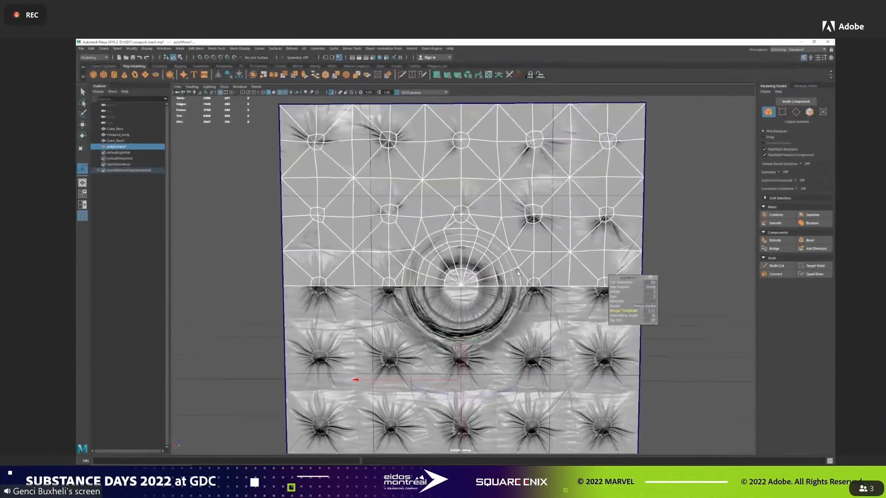
# Delete the mirrored half mesh's construction history and isolate that mesh in the viewport.
pyautogui.press('w')
pyautogui.keyDown('alt'); pyautogui.moveTo(665, 258); pyautogui.dragTo(628, 245); pyautogui.keyUp('alt')
pyautogui.hotkey('ctrl', 'z')
pyautogui.moveTo(629, 245); pyautogui.dragTo(639, 231, button='right')
pyautogui.click(639, 231)
pyautogui.click(456, 206)
pyautogui.click(91, 48)
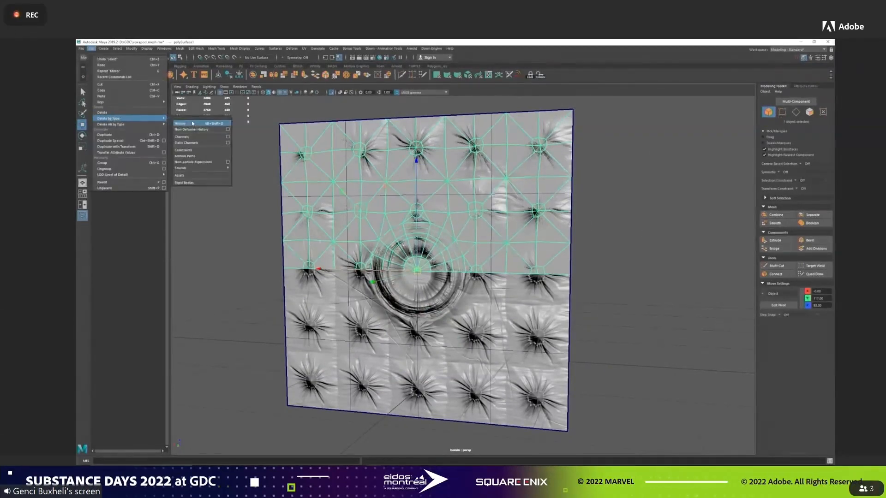
pyautogui.click(192, 124)
pyautogui.hotkey('ctrl', '1')
pyautogui.hotkey('ctrl', '1')
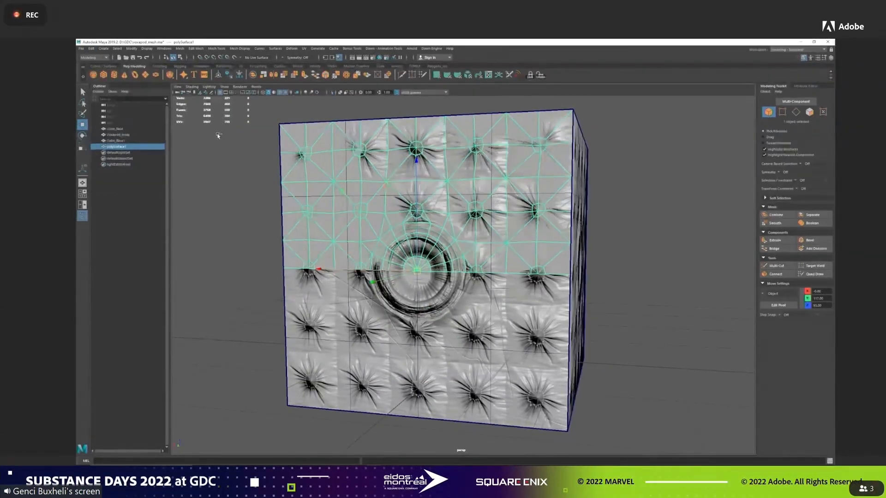
# Mirror the half mesh downward with the axis position set to Object so it covers the whole sheet.
pyautogui.click(282, 76)
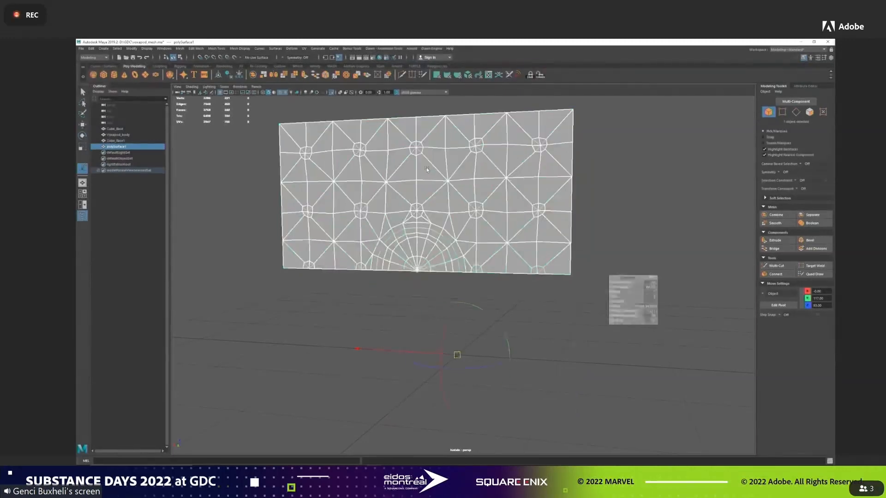
pyautogui.click(653, 297)
pyautogui.click(660, 305)
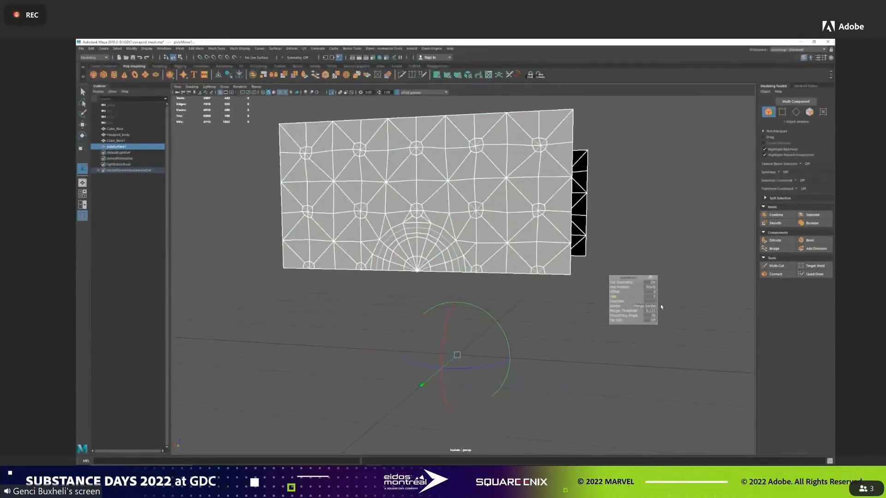
pyautogui.click(660, 303)
pyautogui.click(660, 311)
pyautogui.click(651, 287)
pyautogui.click(659, 297)
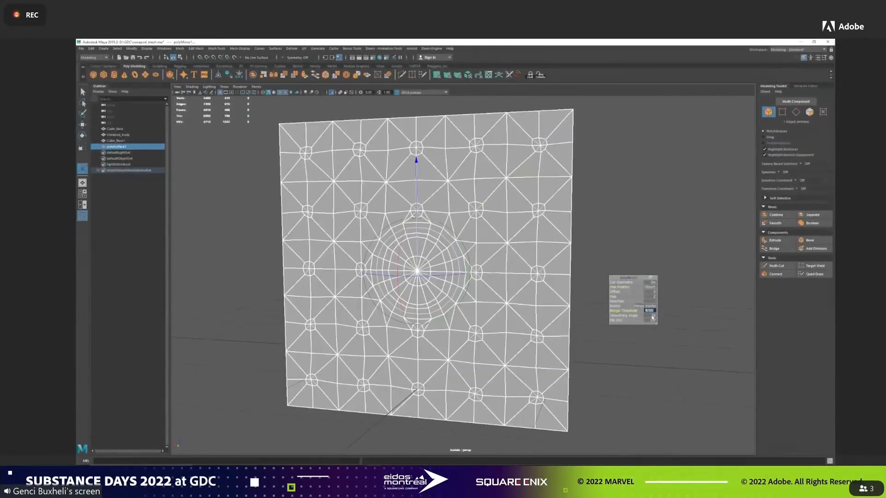
pyautogui.press('w')
pyautogui.keyDown('alt'); pyautogui.moveTo(598, 253); pyautogui.dragTo(555, 247); pyautogui.keyUp('alt')
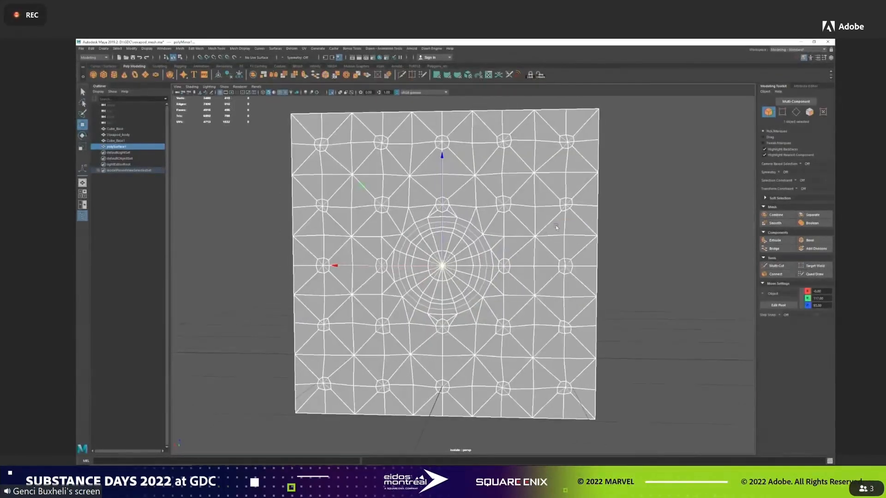
# Exit the isolated view and delete the completed sheet mesh's construction history.
pyautogui.hotkey('ctrl', '1')
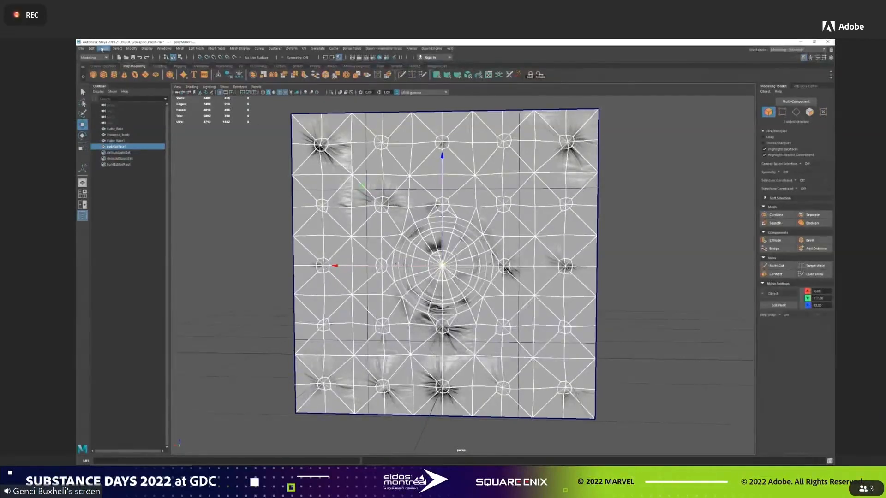
pyautogui.click(80, 48)
pyautogui.moveTo(138, 123)
pyautogui.click(198, 123)
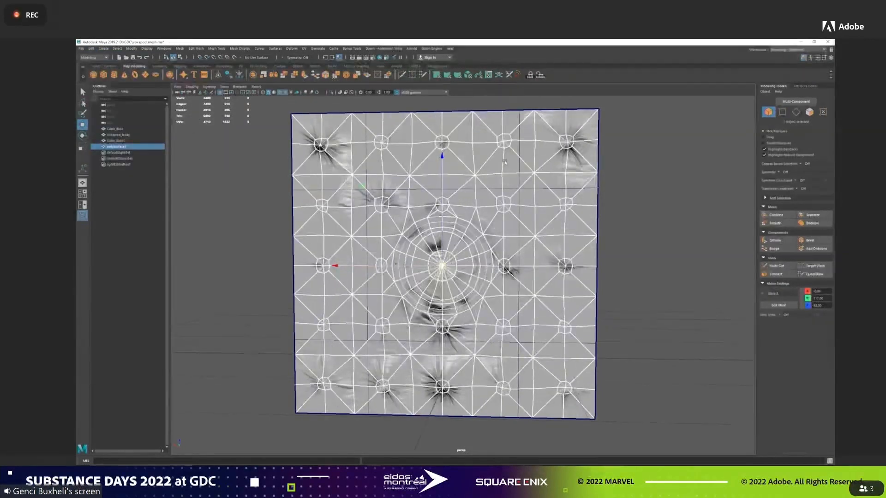
# Open the UV Editor for the completed sheet mesh and apply a planar UV projection.
pyautogui.click(488, 74)
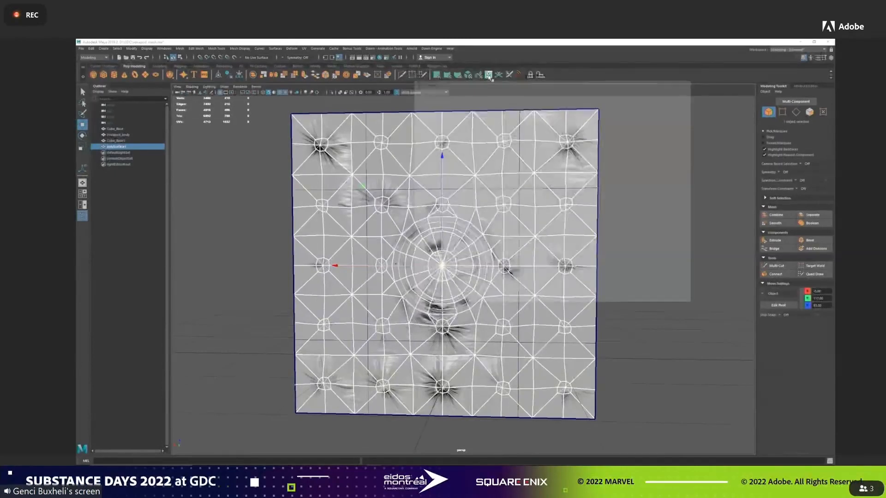
pyautogui.moveTo(489, 82); pyautogui.dragTo(586, 129)
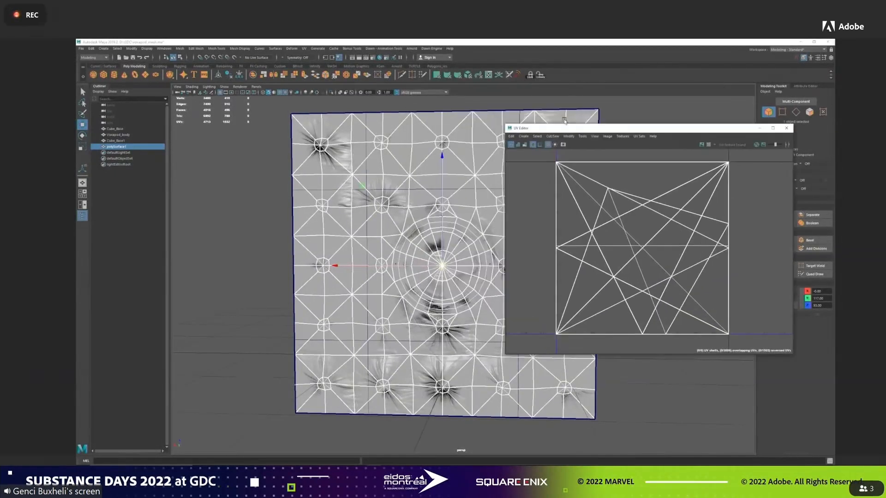
pyautogui.click(436, 75)
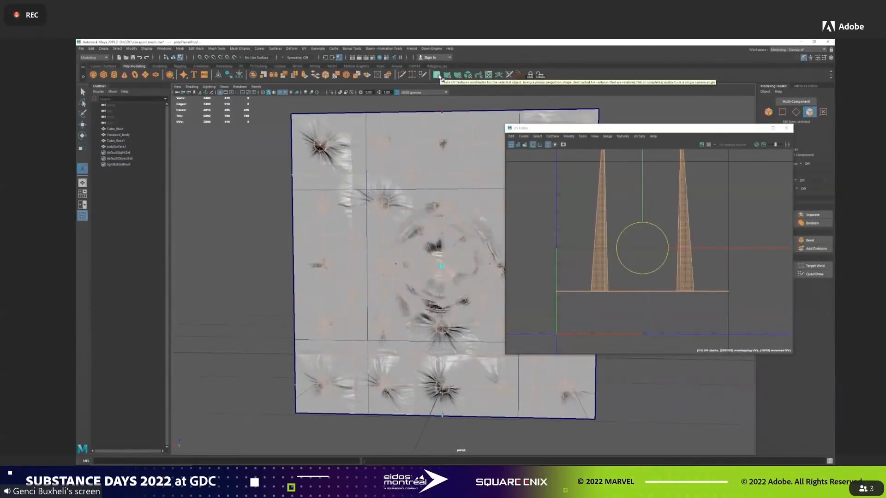
# Show the UV Toolkit and apply its Planar projection to the sheet mesh so the layout faces the sheet squarely.
pyautogui.click(582, 136)
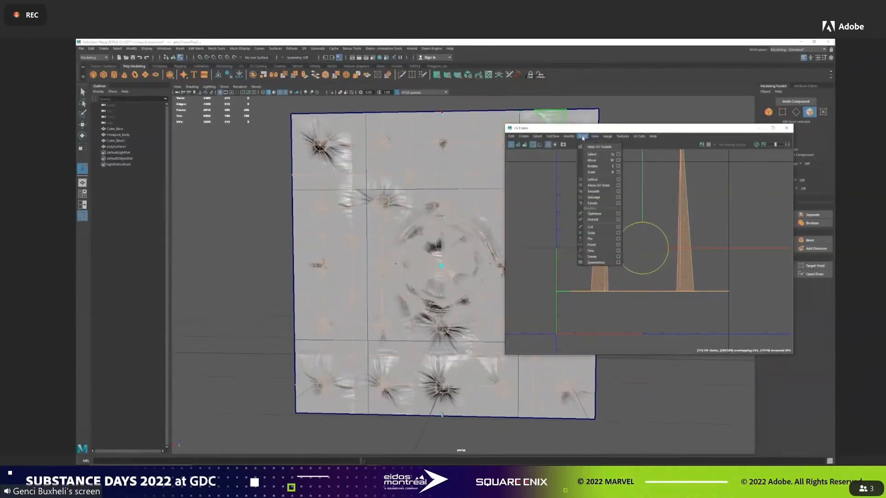
pyautogui.click(584, 137)
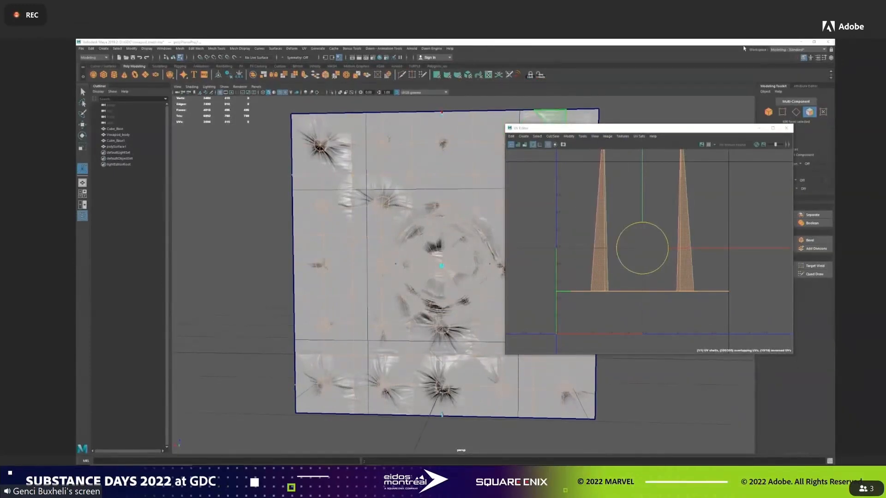
pyautogui.moveTo(835, 79); pyautogui.dragTo(509, 156)
pyautogui.click(558, 272)
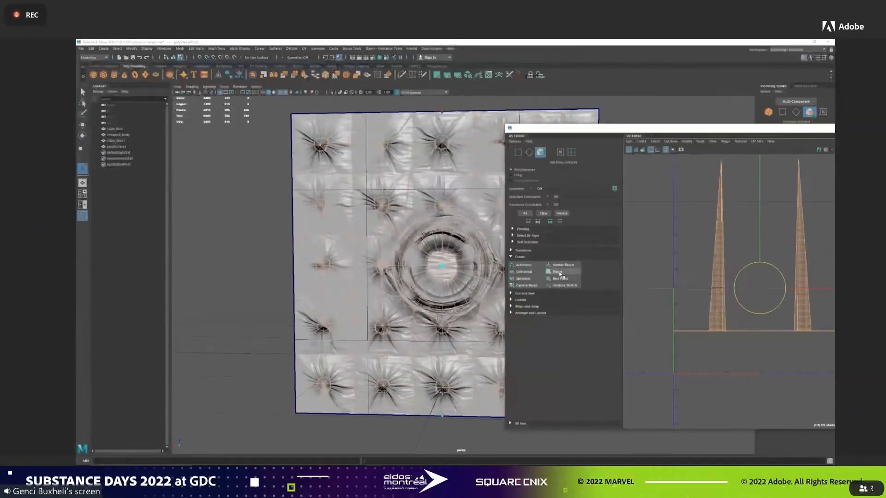
pyautogui.click(559, 273)
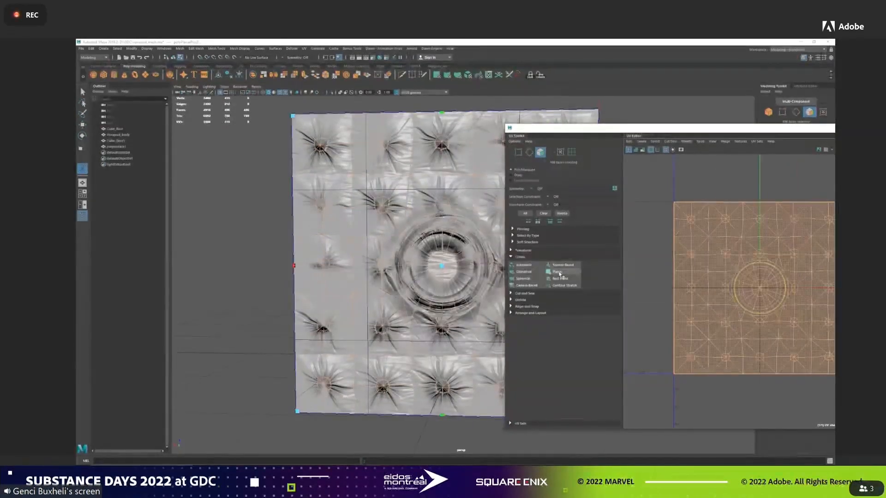
# Check the sheet mesh's planar UV layout and close the UV Editor.
pyautogui.moveTo(680, 128); pyautogui.dragTo(428, 117)
pyautogui.click(562, 164)
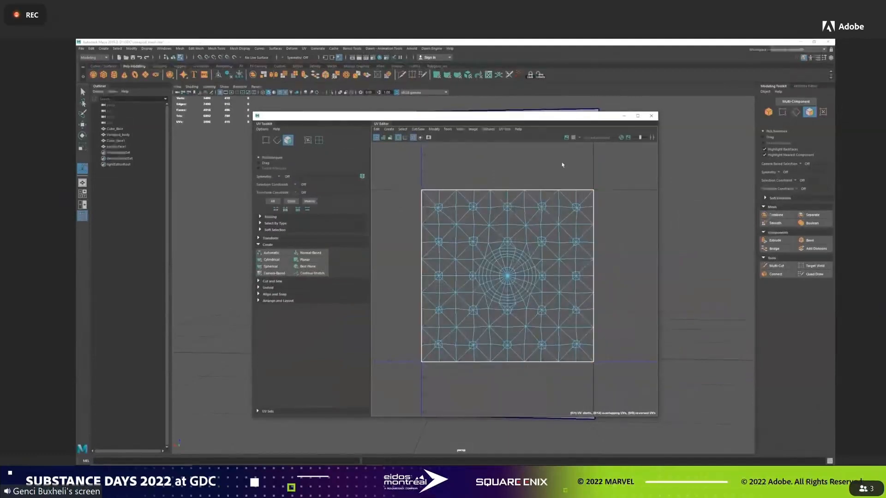
pyautogui.moveTo(562, 165); pyautogui.dragTo(577, 164, button='right')
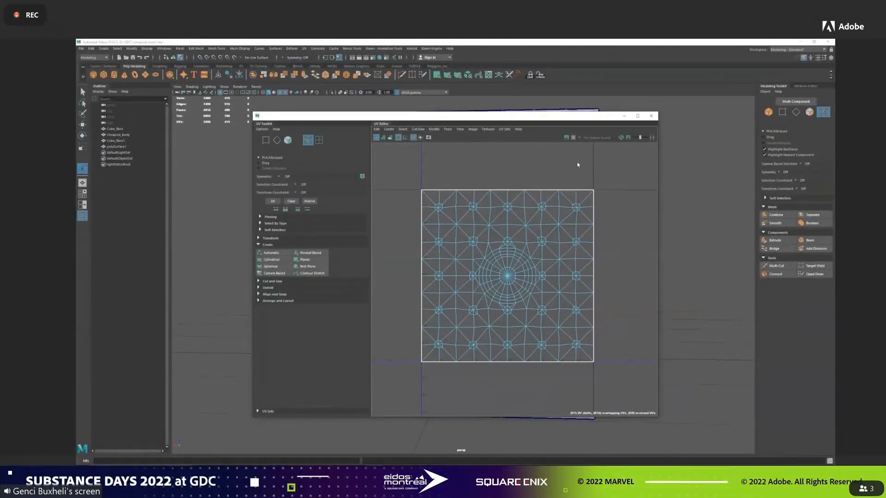
pyautogui.click(653, 119)
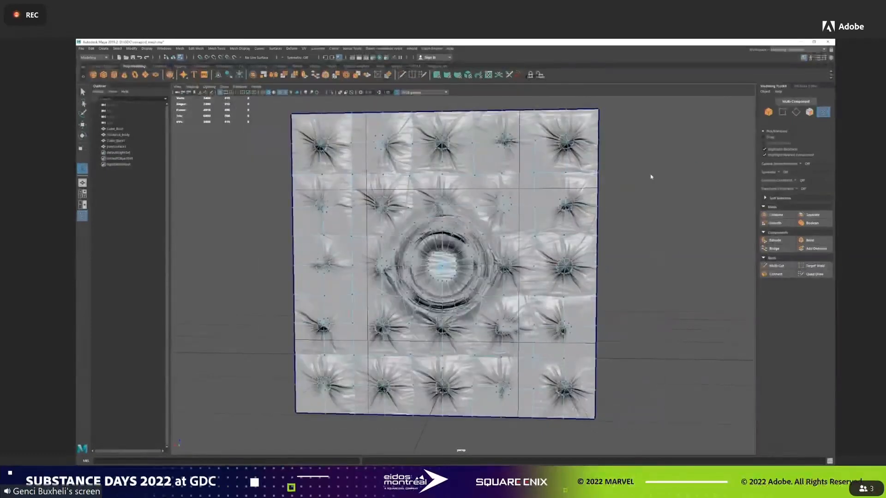
# Isolate the sheet mesh in object mode, assign it the textured skin material through Hypershade, and close Hypershade.
pyautogui.press('F8')
pyautogui.click(332, 92)
pyautogui.click(380, 58)
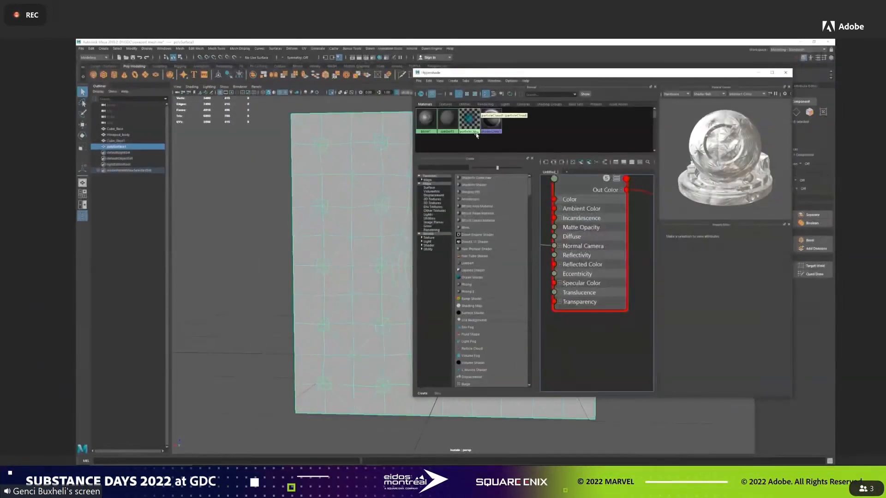
pyautogui.moveTo(425, 119); pyautogui.dragTo(382, 140, button='middle')
pyautogui.click(785, 73)
pyautogui.click(641, 198)
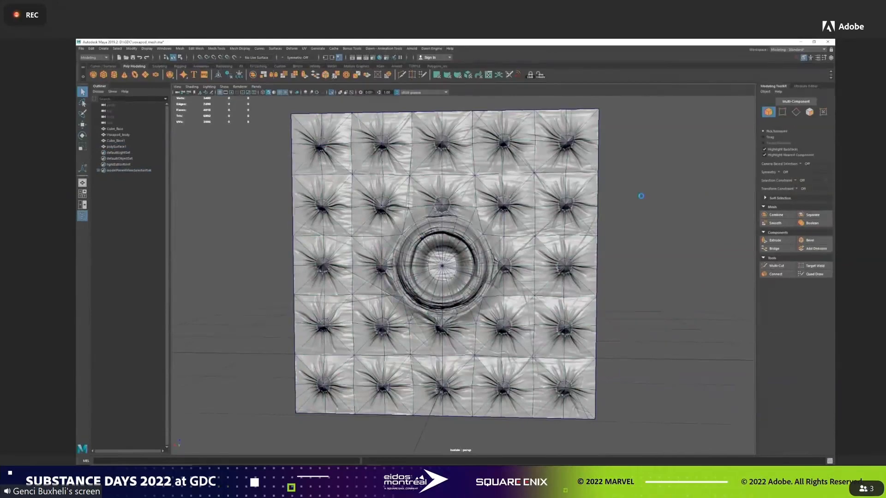
# Select the textured sheet mesh and freeze its transformations.
pyautogui.keyDown('alt'); pyautogui.moveTo(653, 190); pyautogui.dragTo(509, 199); pyautogui.keyUp('alt')
pyautogui.click(510, 200)
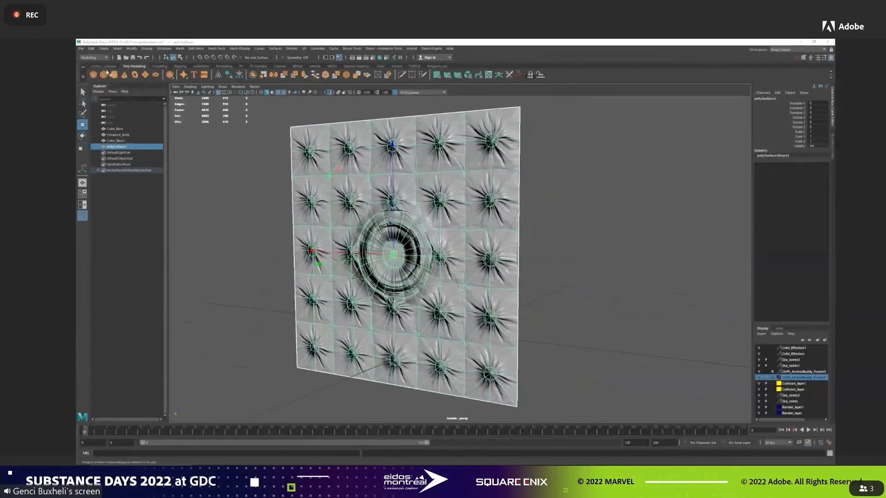
pyautogui.click(131, 49)
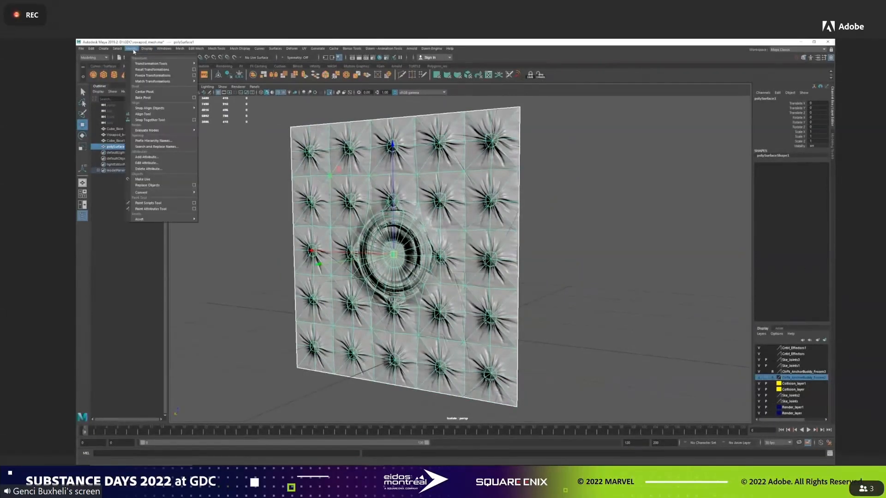
pyautogui.click(150, 75)
pyautogui.click(131, 48)
pyautogui.click(150, 75)
# Snap the sheet's pivot behind it to the centre of the intended cube and freeze the transformations again.
pyautogui.keyDown('alt'); pyautogui.moveTo(549, 241); pyautogui.dragTo(526, 241); pyautogui.keyUp('alt')
pyautogui.press('d')
pyautogui.press('v')
pyautogui.moveTo(463, 251); pyautogui.dragTo(362, 255)
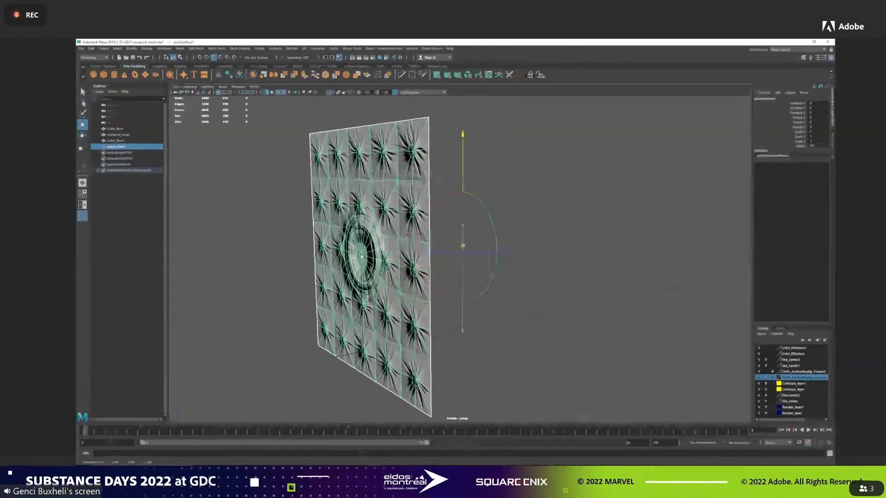
pyautogui.click(132, 48)
pyautogui.click(148, 75)
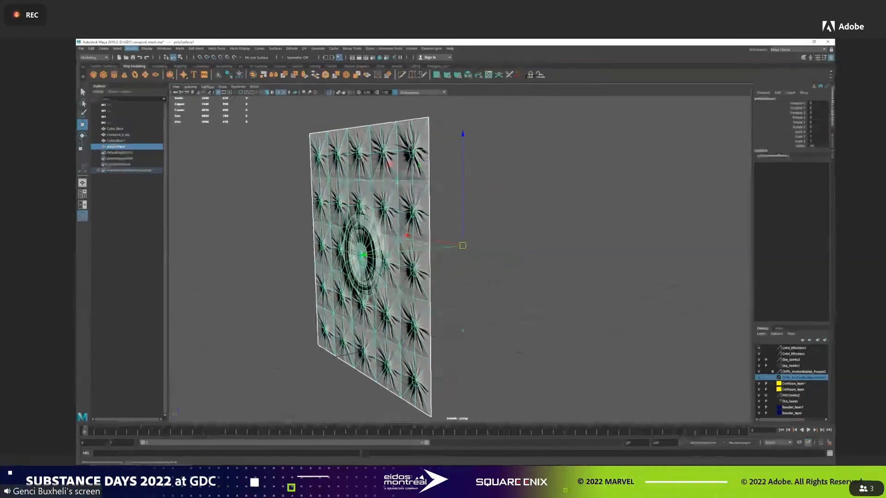
# Duplicate the sheet around the cube's centre for the side walls and set a copy's Z rotation to -180.
pyautogui.keyDown('alt'); pyautogui.moveTo(616, 242); pyautogui.dragTo(442, 198); pyautogui.keyUp('alt')
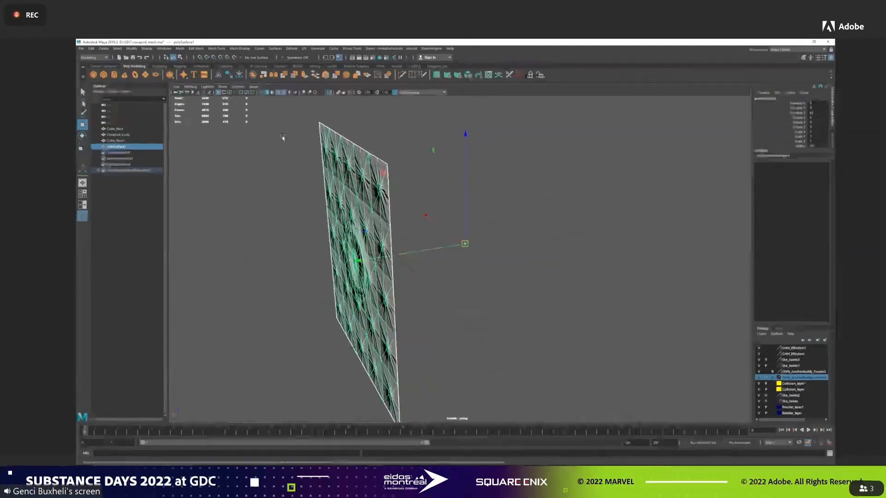
pyautogui.press('e')
pyautogui.keyDown('shift'); pyautogui.moveTo(469, 282); pyautogui.dragTo(366, 259); pyautogui.keyUp('shift')
pyautogui.press('Return')
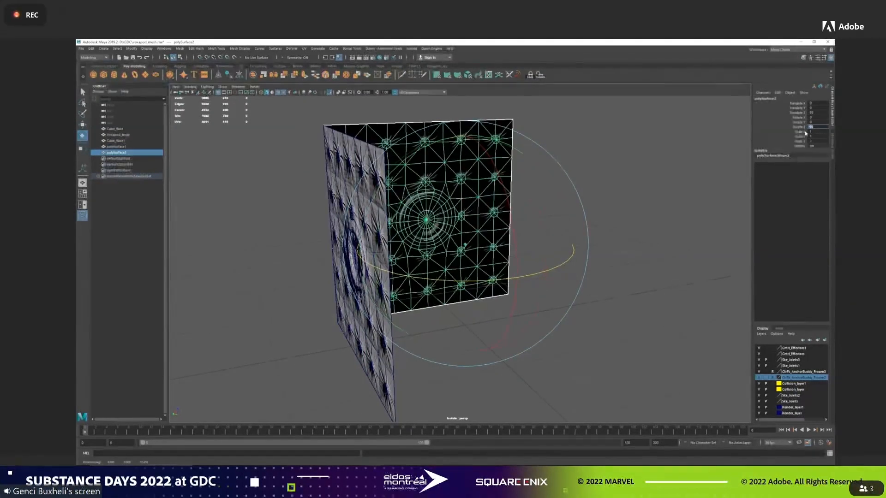
pyautogui.moveTo(489, 155)
pyautogui.keyDown('alt'); pyautogui.mouseDown()
pyautogui.moveTo(518, 174)
pyautogui.moveTo(503, 162)
pyautogui.mouseUp(); pyautogui.keyUp('alt')
pyautogui.keyDown('shift'); pyautogui.moveTo(501, 284); pyautogui.dragTo(358, 271); pyautogui.keyUp('shift')
pyautogui.click(821, 127)
pyautogui.write('-180')
pyautogui.press('Return')
# Rotate another copy of the sheet around Z to close the cube's four side walls.
pyautogui.keyDown('alt'); pyautogui.moveTo(472, 283); pyautogui.dragTo(328, 287); pyautogui.keyUp('alt')
pyautogui.hotkey('ctrl', 'd')
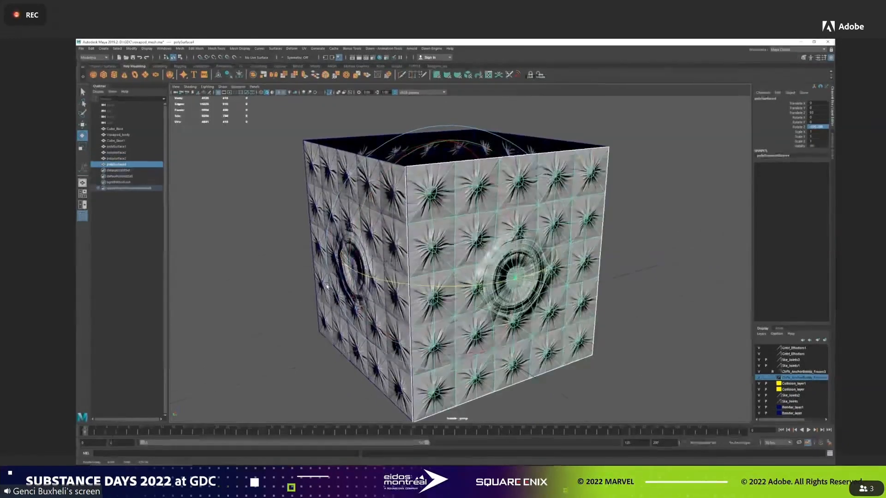
pyautogui.press('Return')
# Duplicate the last side wall and set the copy's X rotation to 90 to cap one end of the cube.
pyautogui.keyDown('alt'); pyautogui.moveTo(558, 185); pyautogui.dragTo(630, 183); pyautogui.keyUp('alt')
pyautogui.hotkey('ctrl', 'd')
pyautogui.moveTo(545, 231); pyautogui.dragTo(332, 141)
pyautogui.click(817, 118)
pyautogui.write('90')
pyautogui.press('Return')
# Duplicate the cap sheet and set the copy's X rotation to 270 to close the opposite end of the cube.
pyautogui.hotkey('ctrl', 'd')
pyautogui.moveTo(544, 221); pyautogui.dragTo(252, 344)
pyautogui.click(816, 117)
pyautogui.write('270')
pyautogui.press('Return')
pyautogui.keyDown('alt'); pyautogui.moveTo(560, 178); pyautogui.dragTo(608, 188); pyautogui.keyUp('alt')
pyautogui.press('w')
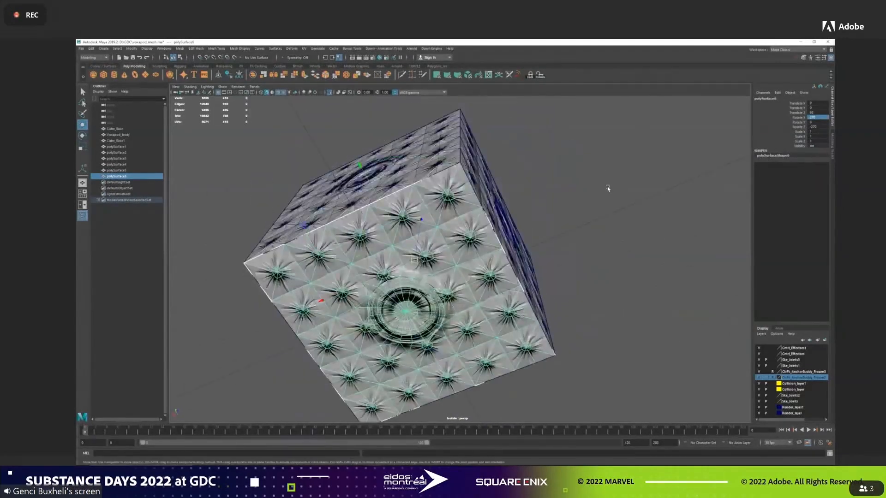
# Combine the six sheet copies into one cube mesh and delete its construction history.
pyautogui.click(128, 147)
pyautogui.keyDown('shift'); pyautogui.click(134, 177); pyautogui.keyUp('shift')
pyautogui.keyDown('alt'); pyautogui.moveTo(526, 172); pyautogui.dragTo(500, 301); pyautogui.keyUp('alt')
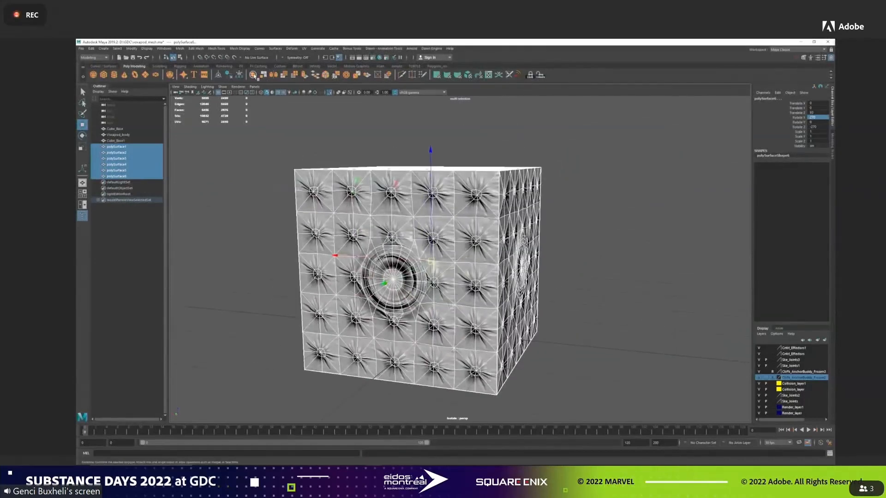
pyautogui.click(253, 74)
pyautogui.click(91, 48)
pyautogui.moveTo(115, 119)
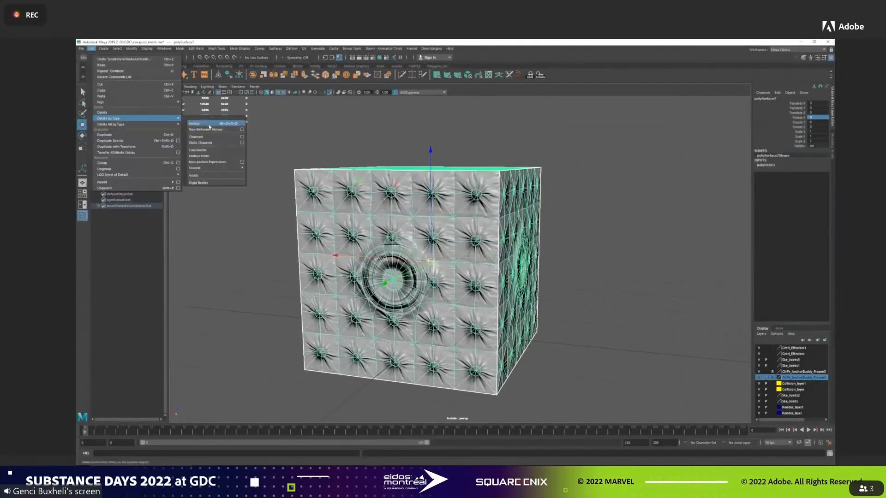
pyautogui.click(203, 123)
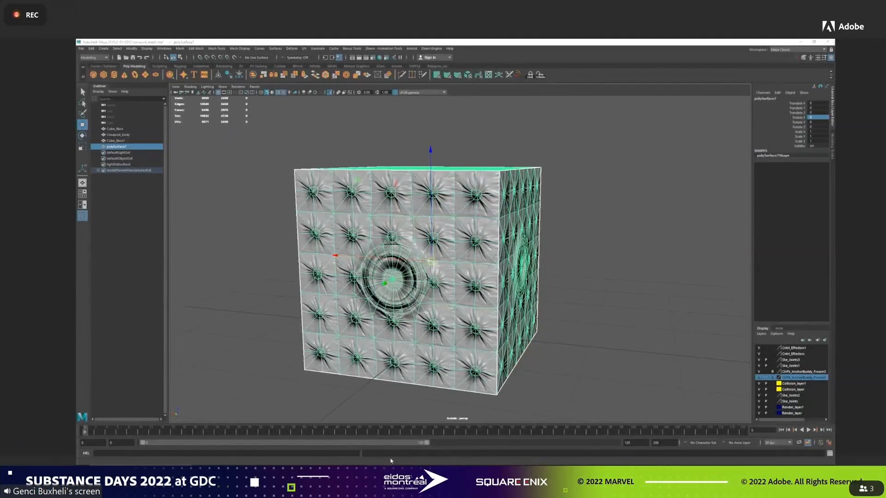
# Merge the combined cube's vertices so the six sheets are welded along their borders.
pyautogui.keyDown('alt'); pyautogui.moveTo(611, 285); pyautogui.dragTo(558, 236); pyautogui.keyUp('alt')
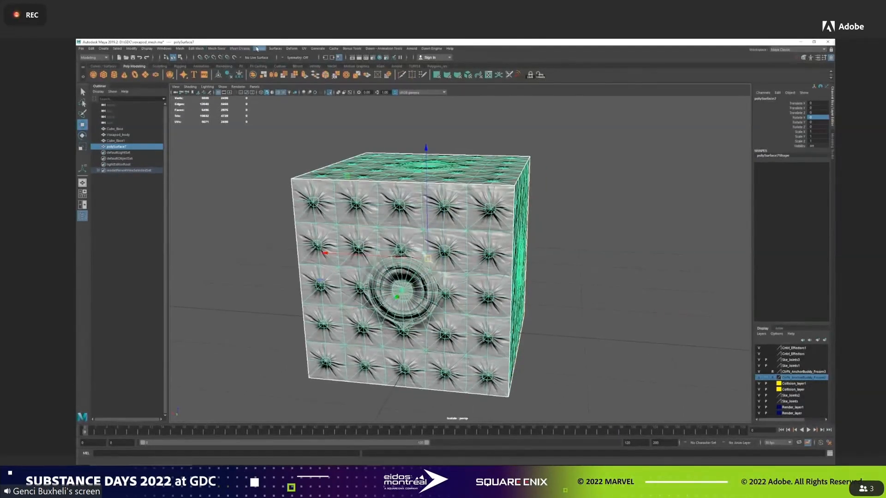
pyautogui.click(180, 49)
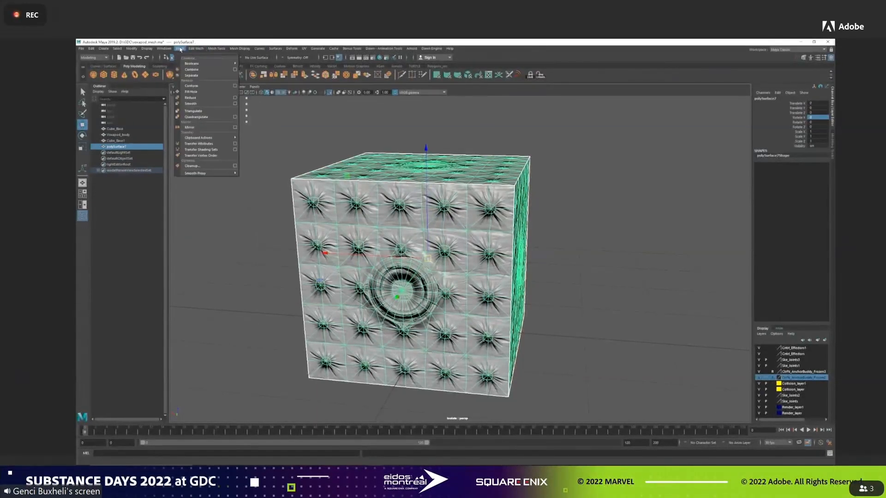
pyautogui.moveTo(196, 50)
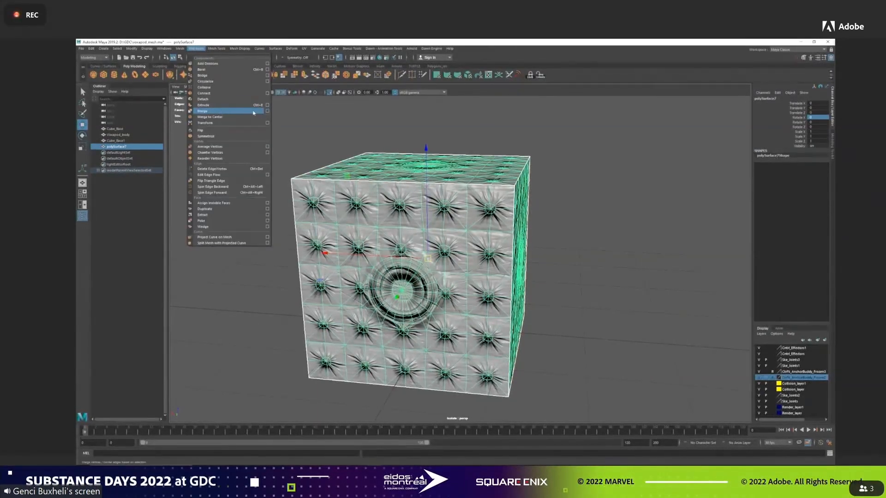
pyautogui.click(252, 112)
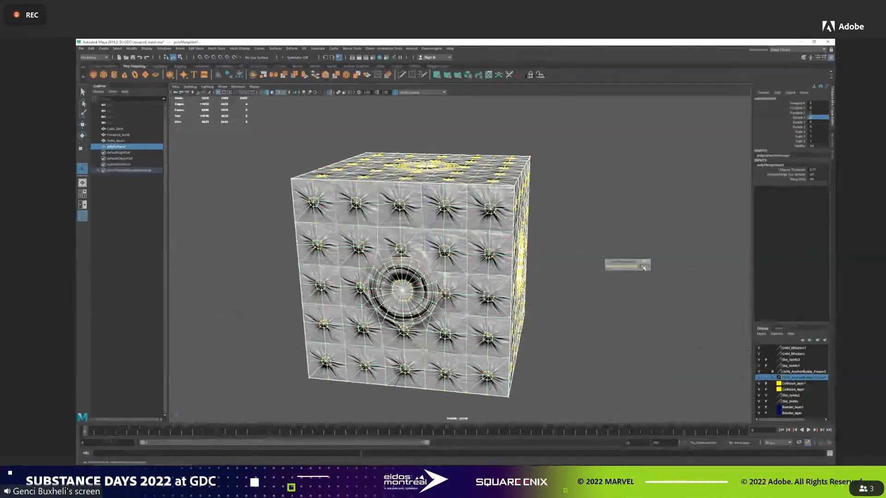
pyautogui.press('w')
pyautogui.keyDown('alt'); pyautogui.moveTo(644, 277); pyautogui.dragTo(632, 276); pyautogui.keyUp('alt')
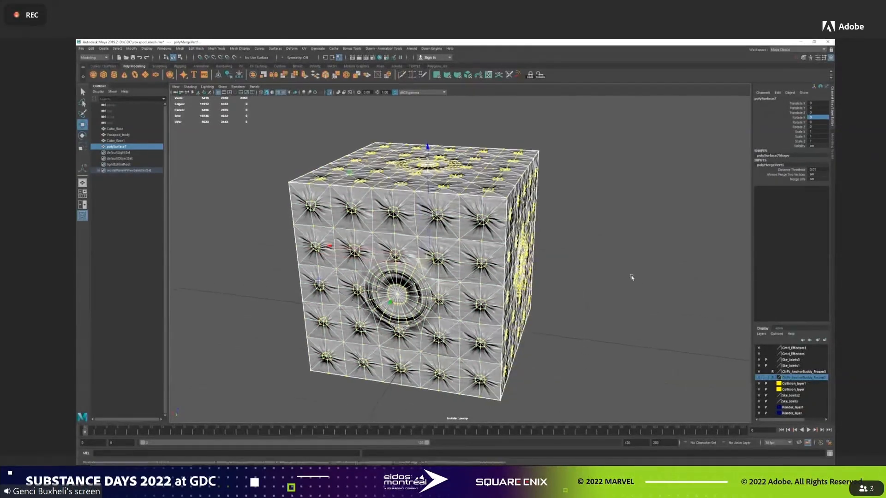
# Examine the merged cube from another side and return the mesh to unsmoothed display.
pyautogui.click(577, 195)
pyautogui.keyDown('alt'); pyautogui.moveTo(581, 194); pyautogui.dragTo(441, 190); pyautogui.keyUp('alt')
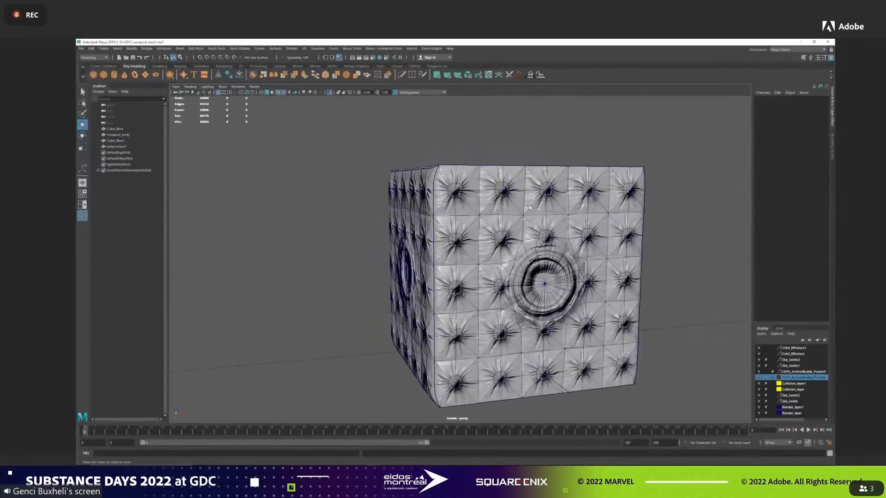
pyautogui.click(443, 191)
pyautogui.press('1')
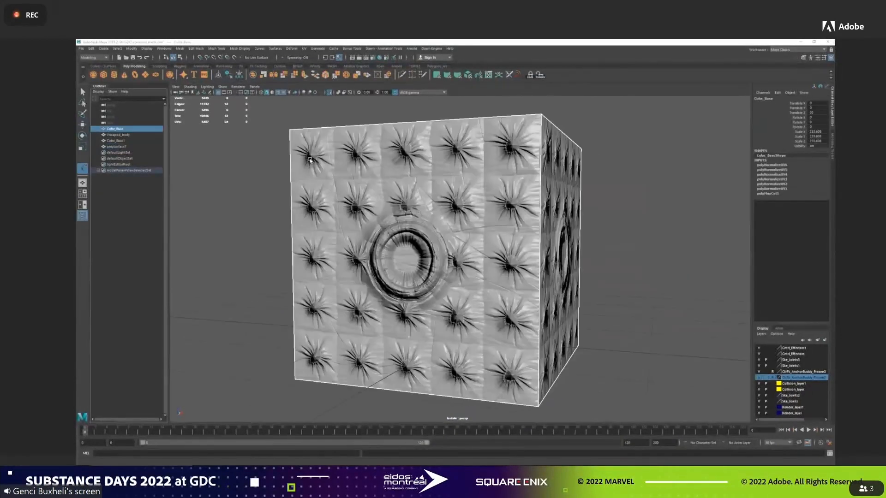
# Duplicate the original Cube_Base mesh.
pyautogui.click(134, 49)
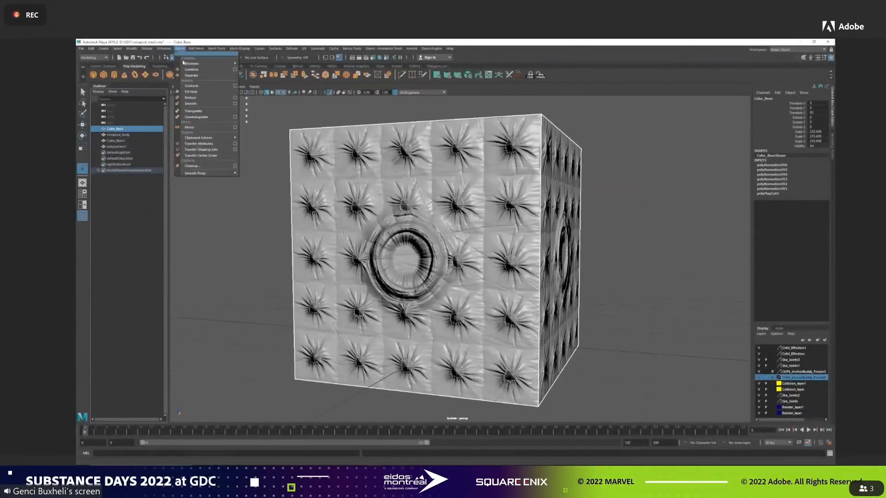
pyautogui.click(137, 303)
pyautogui.click(115, 129)
pyautogui.hotkey('ctrl', 'd')
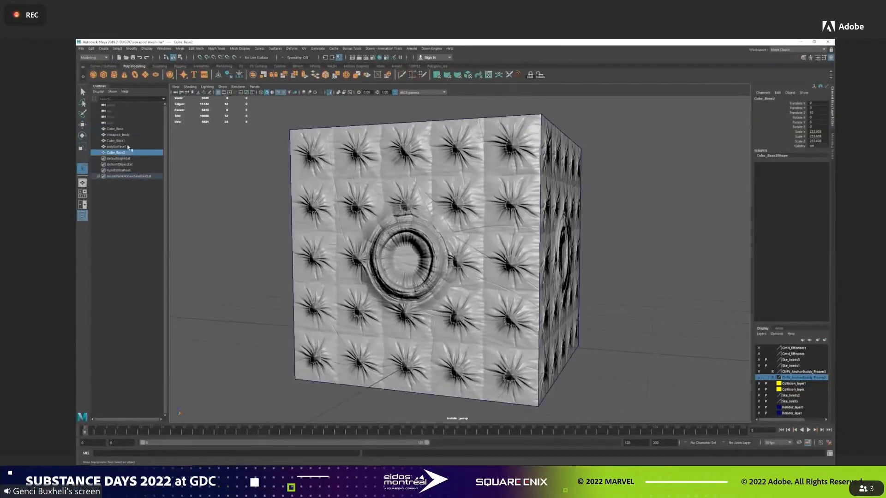
# Try smoothing the original Cube_Base mesh and undo the attempt.
pyautogui.click(115, 129)
pyautogui.click(176, 48)
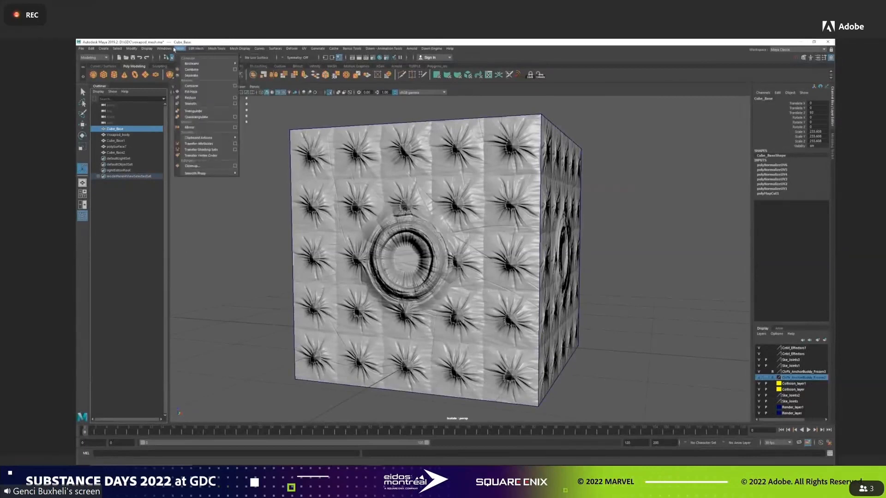
pyautogui.click(191, 103)
pyautogui.keyDown('alt'); pyautogui.moveTo(415, 213); pyautogui.dragTo(415, 188); pyautogui.keyUp('alt')
pyautogui.hotkey('ctrl', 'z')
# Apply Smooth to Cube_Base three times in succession to round the cube into a sphere.
pyautogui.click(203, 50)
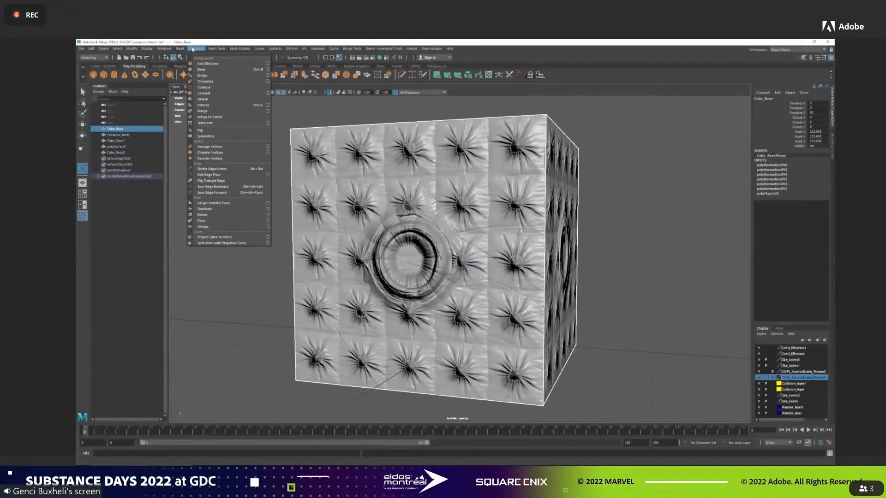
pyautogui.click(194, 104)
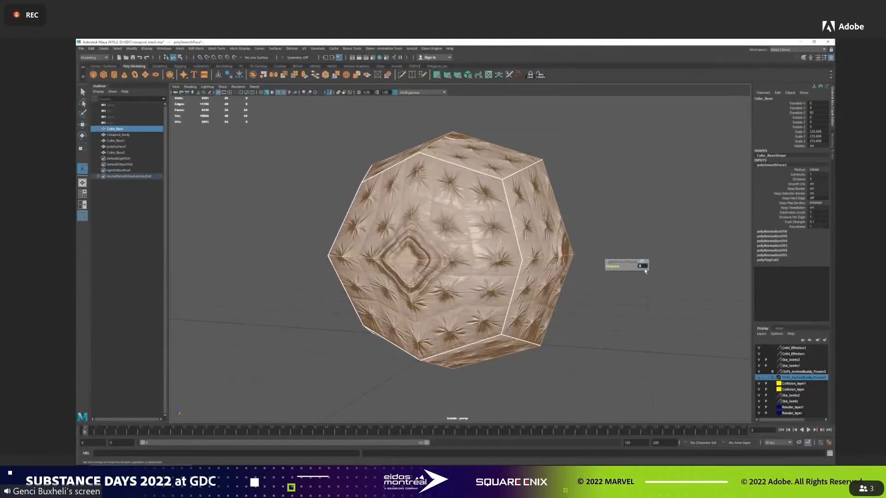
pyautogui.keyDown('alt'); pyautogui.moveTo(618, 213); pyautogui.dragTo(610, 221); pyautogui.keyUp('alt')
pyautogui.press('w')
pyautogui.click(180, 48)
pyautogui.click(193, 102)
pyautogui.press('w')
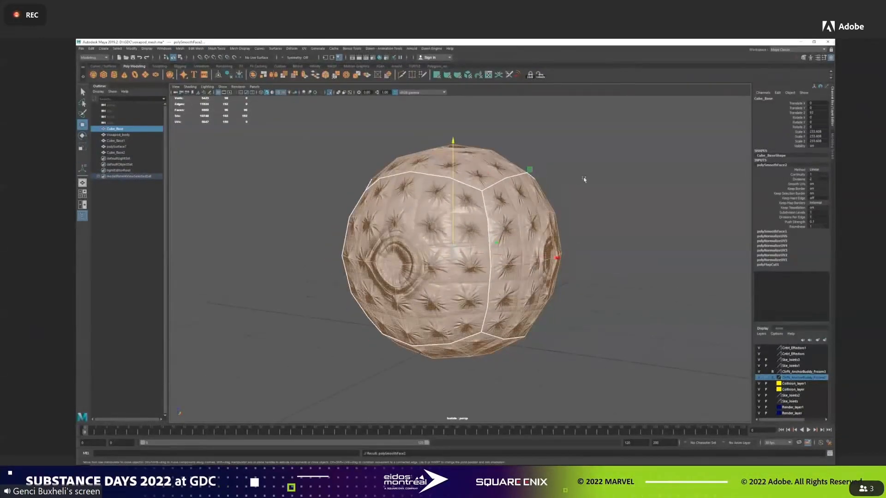
pyautogui.click(180, 49)
pyautogui.click(192, 103)
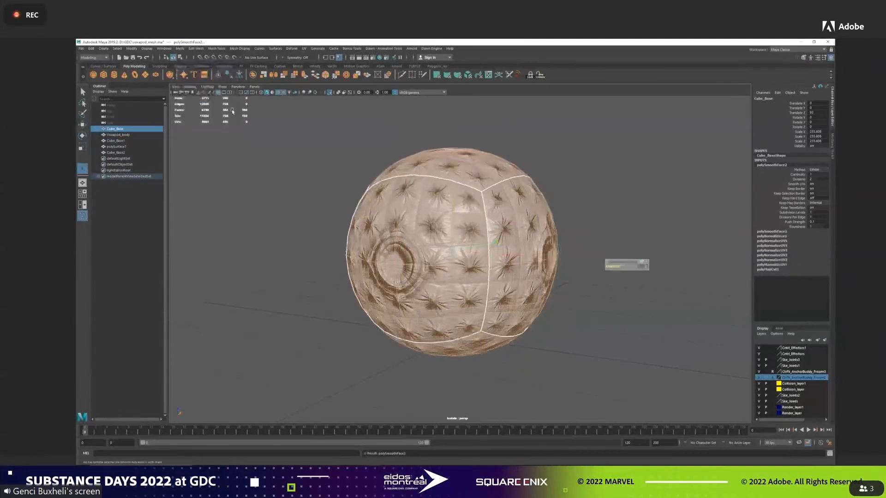
pyautogui.moveTo(511, 137); pyautogui.dragTo(527, 134, button='right')
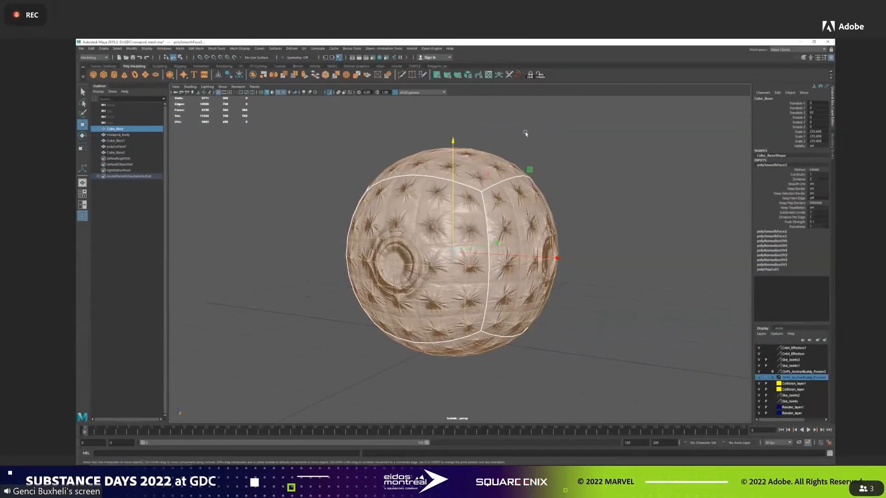
pyautogui.click(525, 132)
# Select the duplicate Cube_Base2 and apply Add Divisions to subdivide it while keeping its cube shape.
pyautogui.click(127, 134)
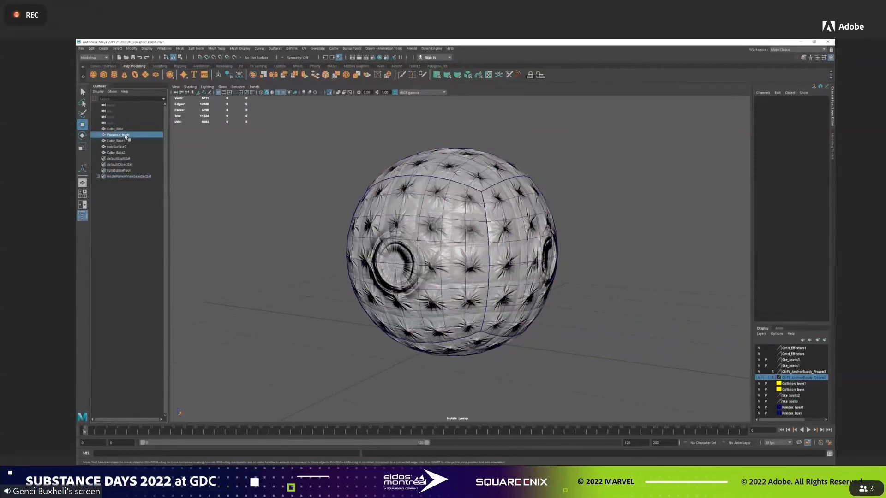
pyautogui.click(126, 153)
pyautogui.click(180, 48)
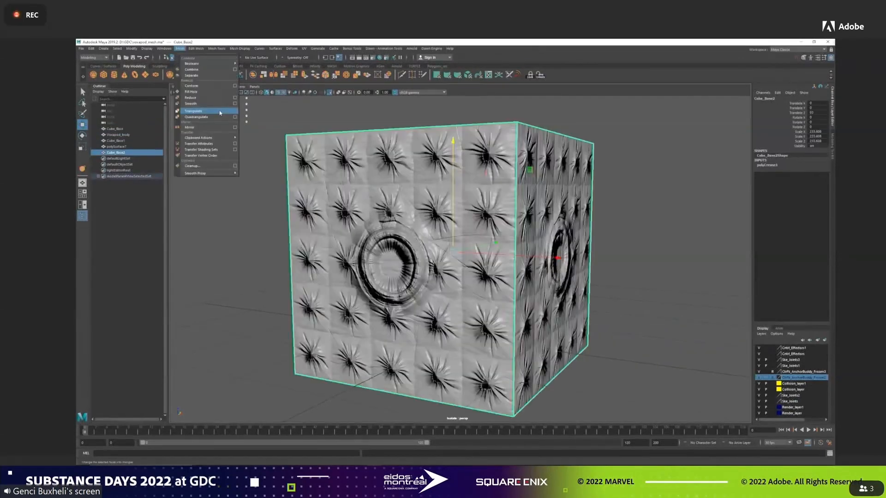
pyautogui.click(180, 49)
pyautogui.click(196, 49)
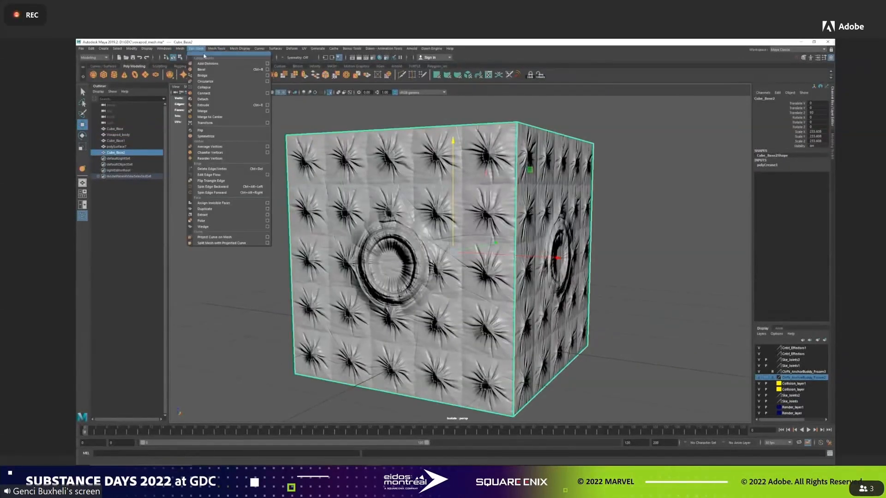
pyautogui.click(233, 63)
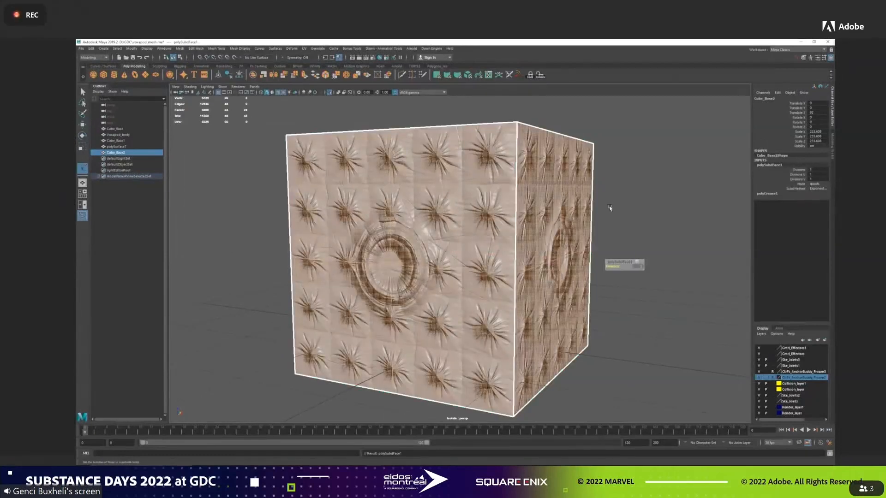
# Repeat Add Divisions on Cube_Base2 two more times to match the density of the smoothed Cube_Base.
pyautogui.press('w')
pyautogui.press('g')
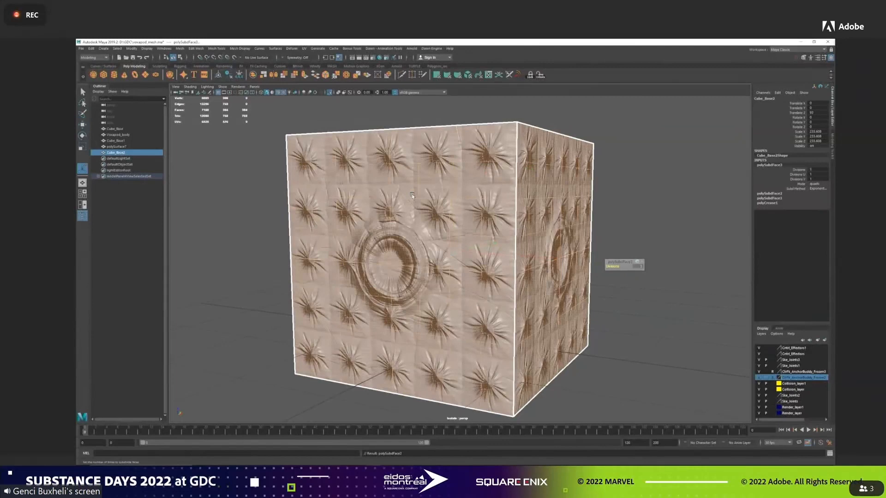
pyautogui.keyDown('ctrl'); pyautogui.click(121, 154); pyautogui.keyUp('ctrl')
pyautogui.click(124, 129)
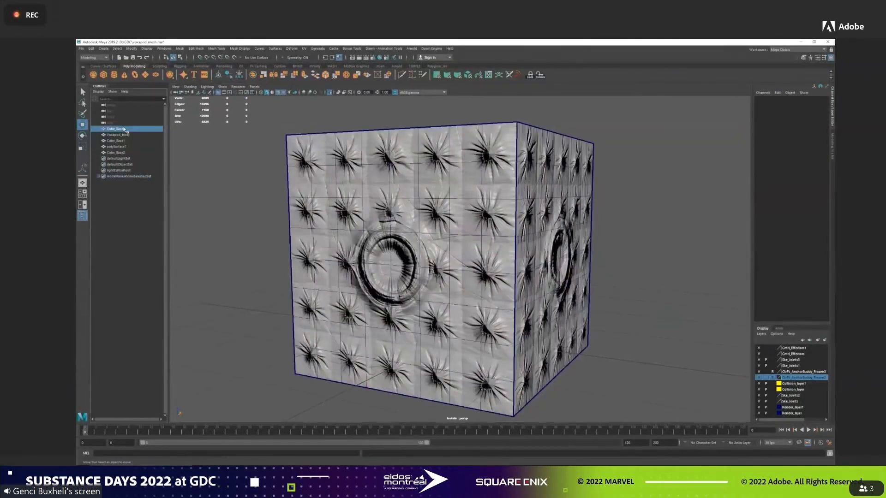
pyautogui.click(121, 152)
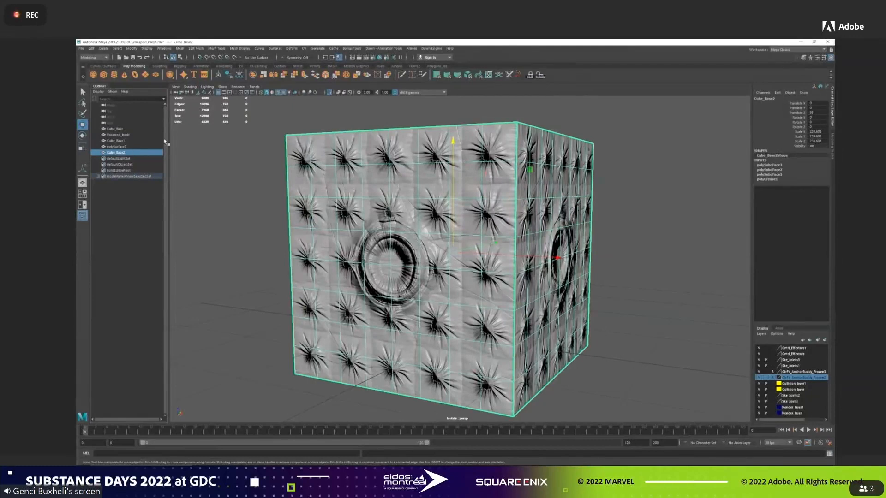
# Move the Cube_Base sphere sideways so it sits beside the cube and isolate both meshes in the viewport.
pyautogui.scroll(-5, 271, 174)
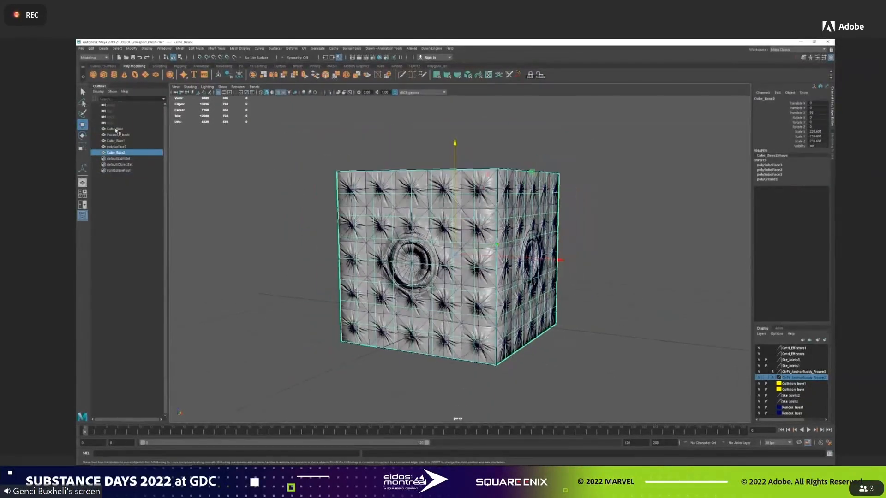
pyautogui.click(121, 129)
pyautogui.keyDown('alt'); pyautogui.moveTo(363, 209); pyautogui.dragTo(400, 212); pyautogui.keyUp('alt')
pyautogui.moveTo(557, 259); pyautogui.dragTo(743, 261)
pyautogui.keyDown('ctrl'); pyautogui.click(126, 153); pyautogui.keyUp('ctrl')
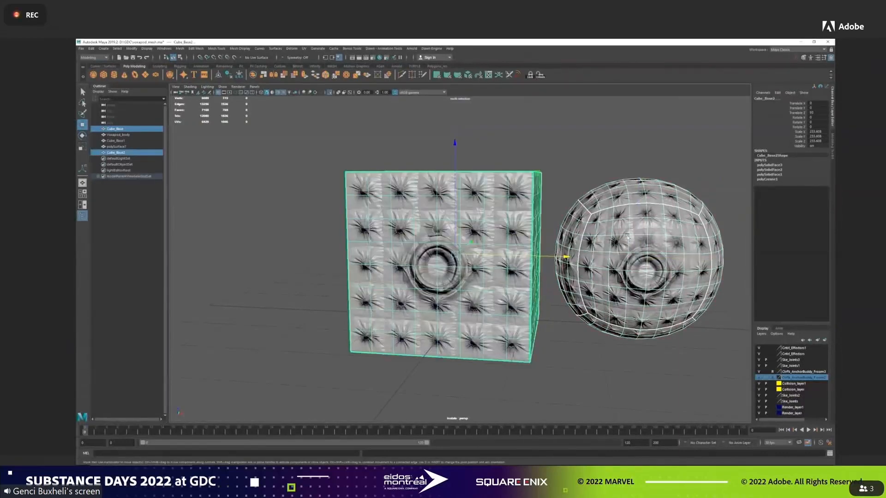
pyautogui.hotkey('ctrl', '1')
pyautogui.press('f')
pyautogui.click(552, 128)
pyautogui.moveTo(298, 136); pyautogui.dragTo(604, 168)
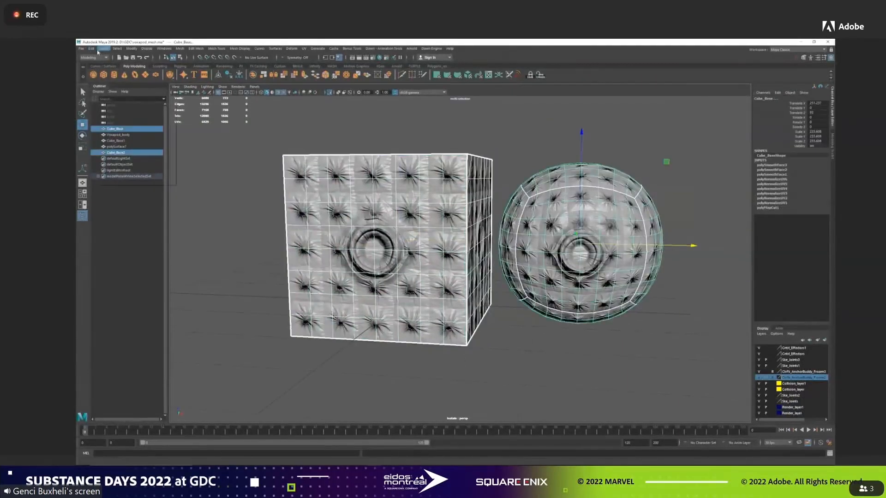
# Delete the history of both meshes and create a blend shape on Cube_Base2 with Cube_Base as the target.
pyautogui.moveTo(92, 50)
pyautogui.moveTo(114, 119)
pyautogui.click(189, 124)
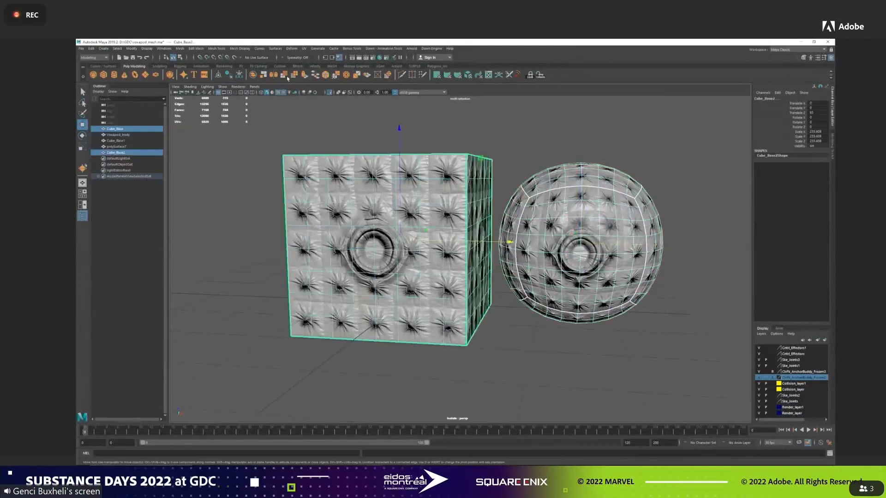
pyautogui.click(292, 49)
pyautogui.click(319, 70)
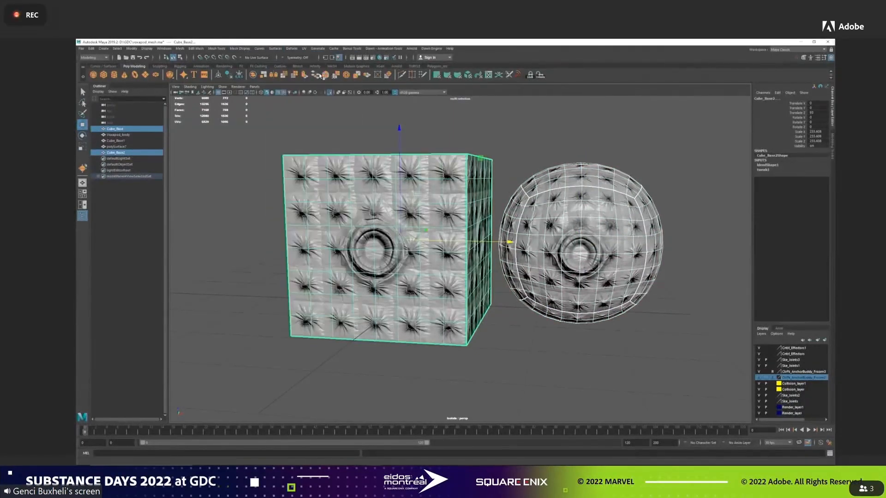
# Test the Cube_Base blend weight on Cube_Base2 and compare the cube with the sphere target.
pyautogui.click(436, 192)
pyautogui.click(767, 165)
pyautogui.click(794, 174)
pyautogui.moveTo(584, 182); pyautogui.dragTo(533, 175, button='middle')
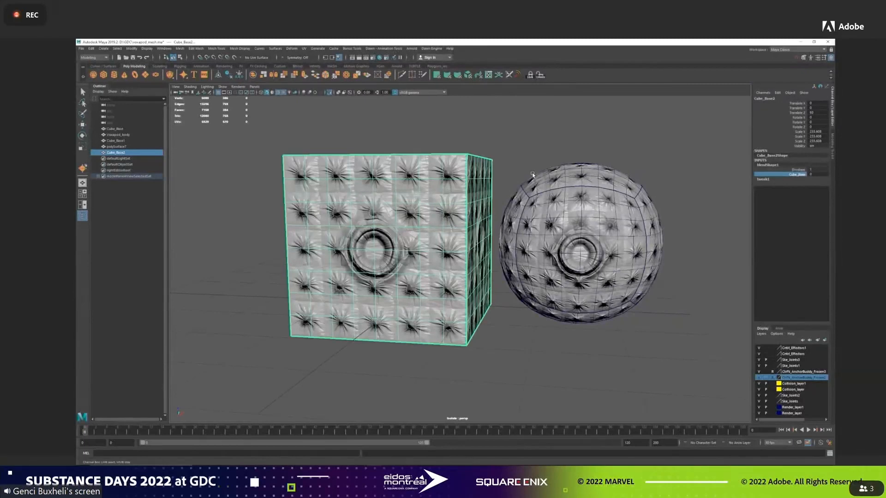
pyautogui.click(535, 160)
pyautogui.press('w')
pyautogui.click(556, 197)
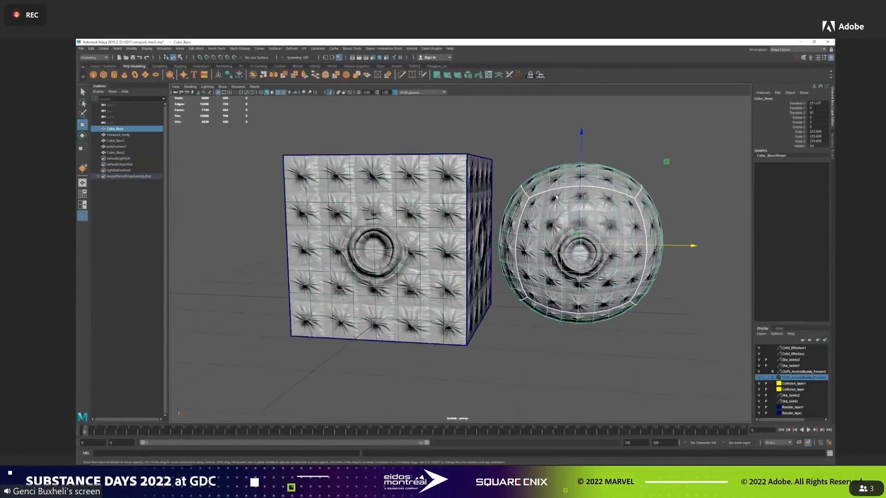
pyautogui.keyDown('shift'); pyautogui.click(456, 196); pyautogui.keyUp('shift')
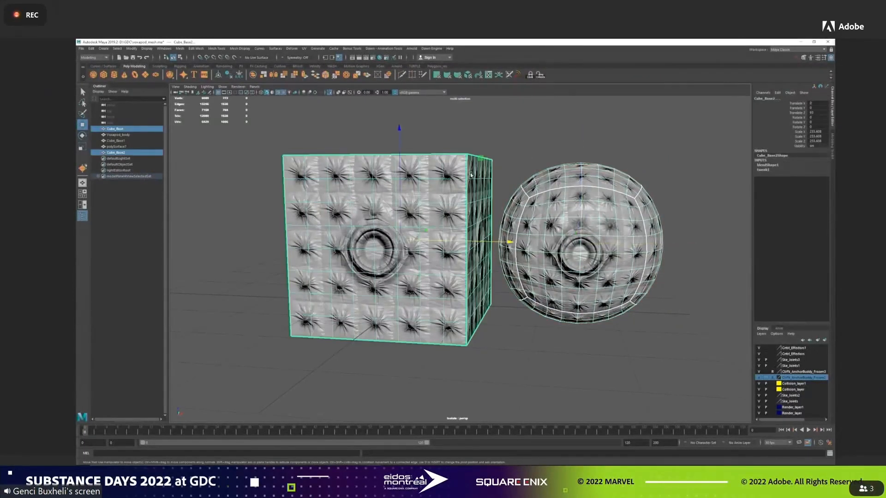
pyautogui.click(498, 152)
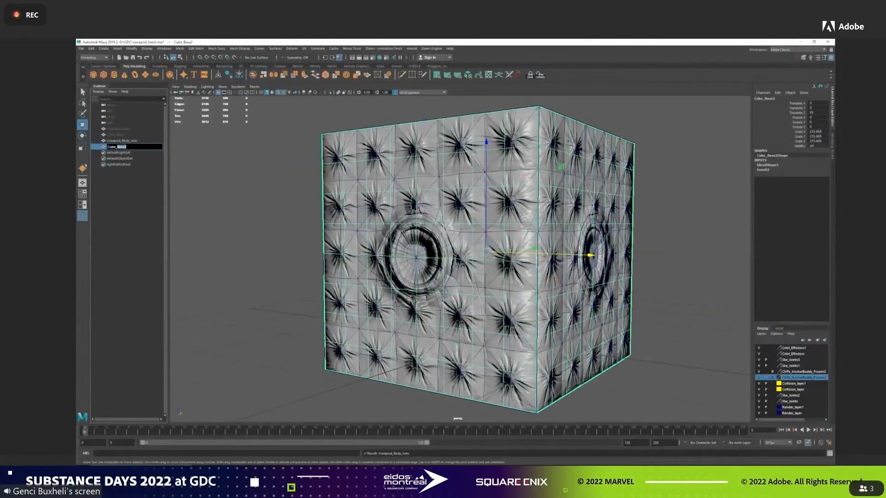
# Rename the blend-shaped cube as Cube_Sphere.
pyautogui.write('here')
pyautogui.press('Return')
pyautogui.click(278, 175)
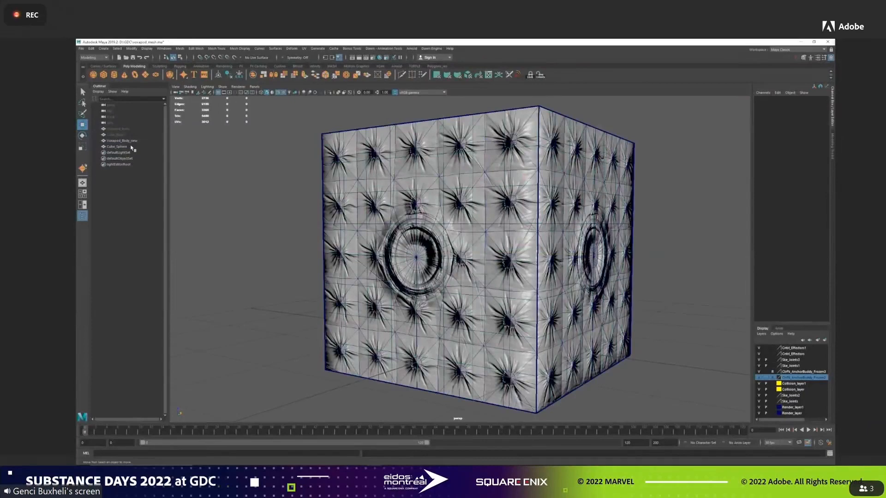
# Apply a Wrap deformer to Voxapod_Body_new with Cube_Sphere as the influence object.
pyautogui.click(132, 147)
pyautogui.click(134, 141)
pyautogui.keyDown('ctrl'); pyautogui.click(130, 148); pyautogui.keyUp('ctrl')
pyautogui.click(294, 48)
pyautogui.click(304, 99)
pyautogui.click(228, 152)
# Raise the blend shape weight on Cube_Sphere to morph the cube and the wrapped body into a sphere.
pyautogui.click(122, 148)
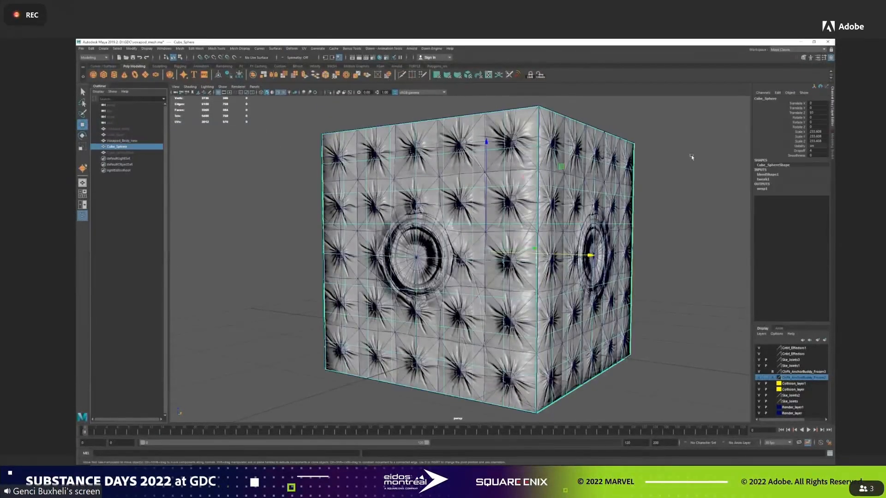
pyautogui.click(767, 174)
pyautogui.click(796, 184)
pyautogui.moveTo(573, 188); pyautogui.dragTo(617, 188, button='middle')
pyautogui.keyDown('alt'); pyautogui.moveTo(616, 188); pyautogui.dragTo(642, 190); pyautogui.keyUp('alt')
# Delete the history of Voxapod_Body_new to bake the spherical shape and remove the Cube_Sphere mesh.
pyautogui.click(121, 140)
pyautogui.press('w')
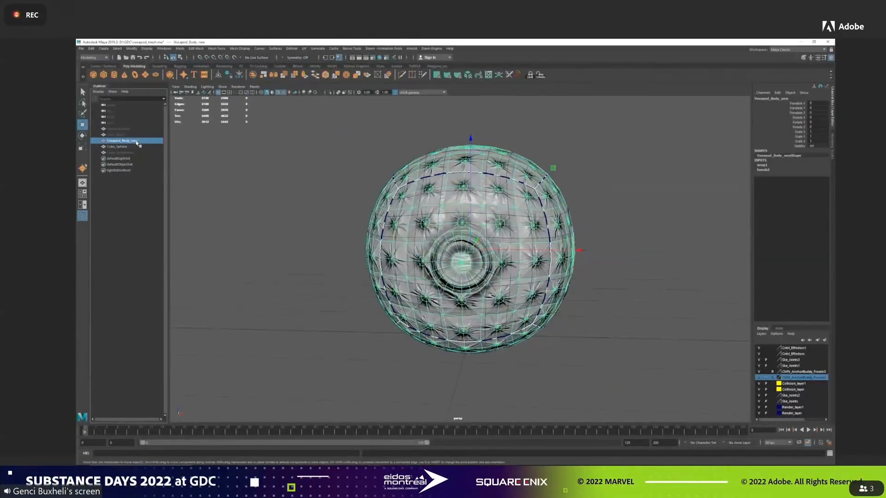
pyautogui.click(91, 48)
pyautogui.moveTo(117, 119)
pyautogui.click(182, 119)
pyautogui.keyDown('alt'); pyautogui.moveTo(587, 219); pyautogui.dragTo(589, 216); pyautogui.keyUp('alt')
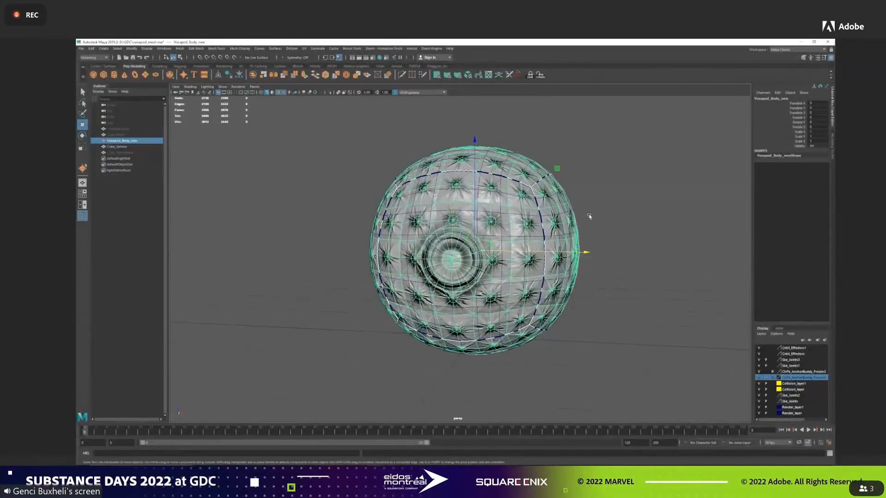
pyautogui.click(134, 149)
pyautogui.press('Delete')
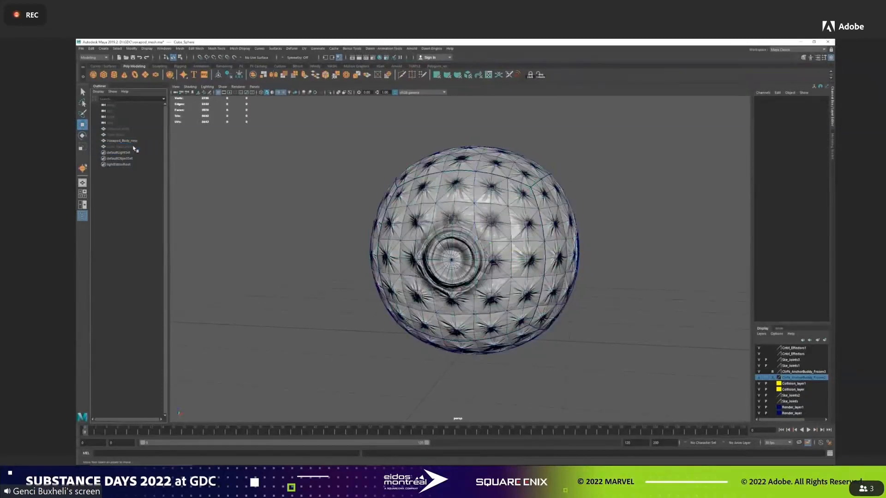
# Open the UV Editor beside the viewport and switch Voxapod_Body_new to vertex selection.
pyautogui.keyDown('alt'); pyautogui.moveTo(314, 217); pyautogui.dragTo(412, 180); pyautogui.keyUp('alt')
pyautogui.moveTo(456, 202)
pyautogui.keyDown('alt'); pyautogui.mouseDown()
pyautogui.moveTo(411, 196)
pyautogui.moveTo(478, 229)
pyautogui.moveTo(455, 201)
pyautogui.mouseUp(); pyautogui.keyUp('alt')
pyautogui.click(460, 200)
pyautogui.moveTo(835, 46); pyautogui.dragTo(257, 94)
pyautogui.rightClick(387, 200)
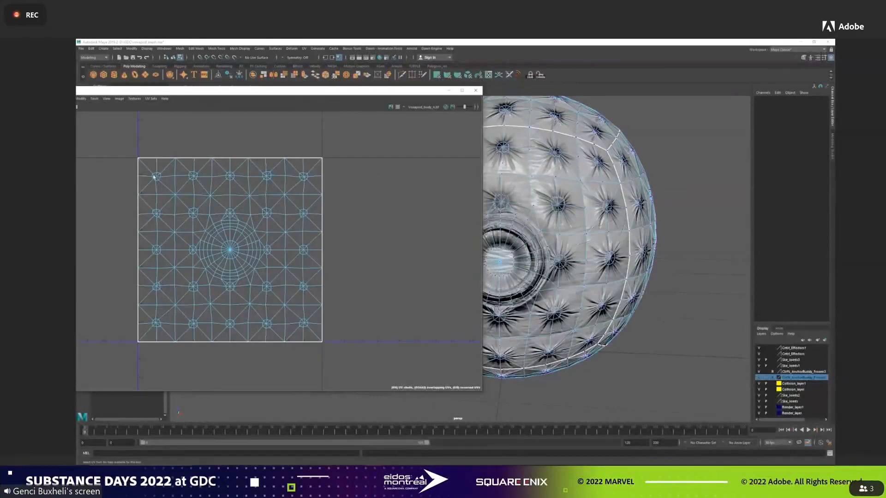
pyautogui.moveTo(153, 175); pyautogui.dragTo(307, 180)
pyautogui.moveTo(300, 210)
pyautogui.keyDown('shift'); pyautogui.mouseDown()
pyautogui.moveTo(307, 217)
pyautogui.moveTo(233, 215)
pyautogui.mouseUp(); pyautogui.keyUp('shift')
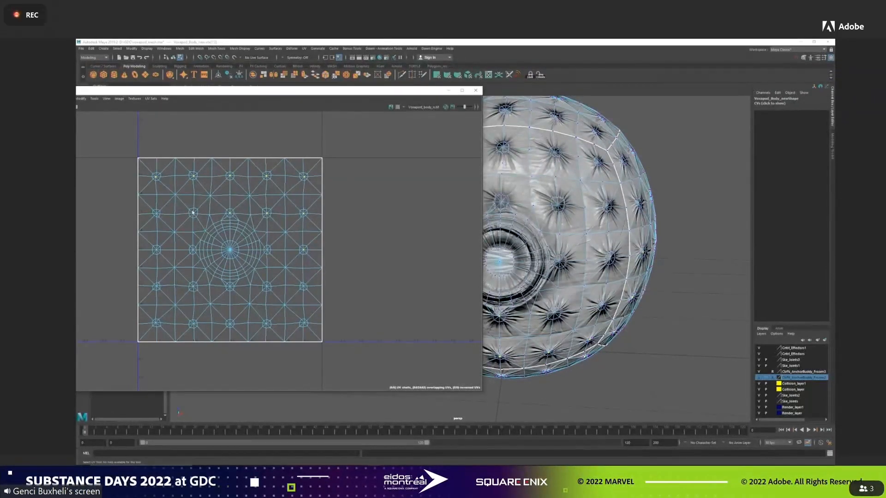
# Add the centre vertices of the surrounding spike bases to the selection in the overlapping UV layout.
pyautogui.keyDown('shift'); pyautogui.moveTo(155, 211); pyautogui.dragTo(160, 218); pyautogui.keyUp('shift')
pyautogui.keyDown('shift'); pyautogui.moveTo(153, 248); pyautogui.dragTo(160, 291); pyautogui.keyUp('shift')
pyautogui.keyDown('shift'); pyautogui.moveTo(154, 322); pyautogui.dragTo(197, 325); pyautogui.keyUp('shift')
pyautogui.keyDown('shift'); pyautogui.moveTo(189, 282); pyautogui.dragTo(195, 290); pyautogui.keyUp('shift')
pyautogui.keyDown('shift'); pyautogui.moveTo(194, 251); pyautogui.dragTo(197, 255); pyautogui.keyUp('shift')
pyautogui.keyDown('shift'); pyautogui.moveTo(228, 285); pyautogui.dragTo(232, 289); pyautogui.keyUp('shift')
pyautogui.keyDown('shift'); pyautogui.moveTo(228, 322); pyautogui.dragTo(232, 327); pyautogui.keyUp('shift')
pyautogui.keyDown('shift'); pyautogui.moveTo(302, 321); pyautogui.dragTo(306, 324); pyautogui.keyUp('shift')
pyautogui.keyDown('shift'); pyautogui.moveTo(303, 285); pyautogui.dragTo(269, 290); pyautogui.keyUp('shift')
pyautogui.keyDown('shift'); pyautogui.moveTo(266, 247); pyautogui.dragTo(269, 253); pyautogui.keyUp('shift')
# Pull the selected spike-centre vertices outward from the sphere to form spikes all over the body.
pyautogui.keyDown('alt'); pyautogui.moveTo(550, 194); pyautogui.dragTo(570, 192, button='middle'); pyautogui.keyUp('alt')
pyautogui.keyDown('alt'); pyautogui.moveTo(570, 193); pyautogui.dragTo(593, 190); pyautogui.keyUp('alt')
pyautogui.press('w')
pyautogui.keyDown('alt'); pyautogui.moveTo(544, 139); pyautogui.dragTo(562, 145, button='middle'); pyautogui.keyUp('alt')
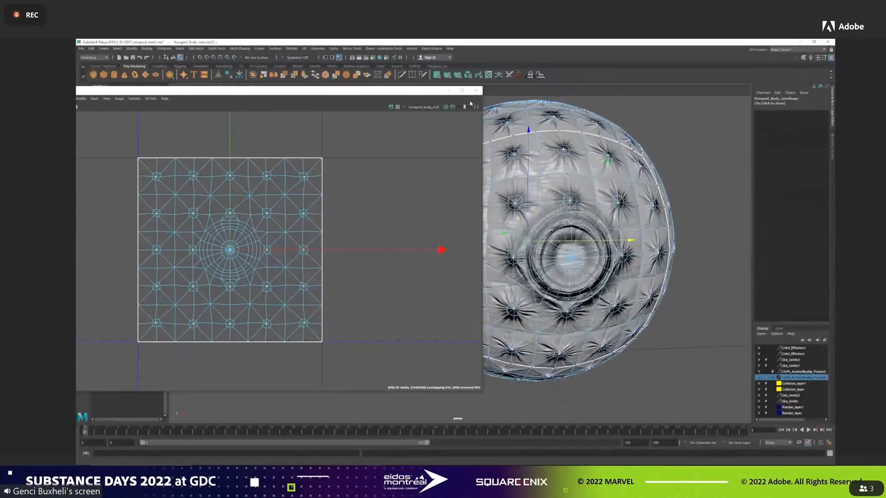
pyautogui.moveTo(431, 91); pyautogui.dragTo(249, 108)
pyautogui.keyDown('alt'); pyautogui.moveTo(613, 222); pyautogui.dragTo(649, 219); pyautogui.keyUp('alt')
pyautogui.keyDown('alt'); pyautogui.moveTo(648, 219); pyautogui.dragTo(596, 234, button='middle'); pyautogui.keyUp('alt')
pyautogui.moveTo(651, 236); pyautogui.dragTo(669, 238, button='middle')
pyautogui.moveTo(668, 238)
pyautogui.keyDown('alt'); pyautogui.mouseDown()
pyautogui.moveTo(642, 239)
pyautogui.moveTo(668, 237)
pyautogui.mouseUp(); pyautogui.keyUp('alt')
pyautogui.moveTo(668, 237); pyautogui.dragTo(665, 237, button='middle')
pyautogui.moveTo(178, 114); pyautogui.dragTo(116, 224)
# Grow the vertex selection around the spikes and adjust the spike bases outward.
pyautogui.click(118, 49)
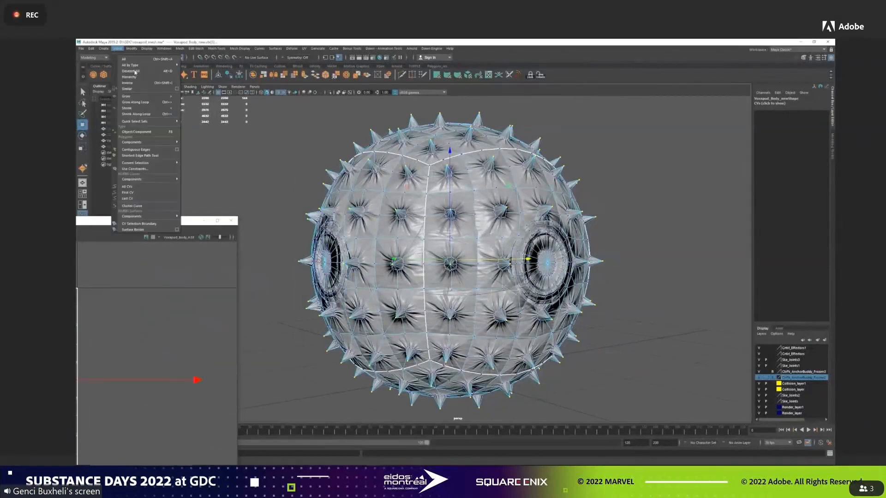
pyautogui.click(135, 96)
pyautogui.keyDown('alt'); pyautogui.moveTo(610, 207); pyautogui.dragTo(634, 206); pyautogui.keyUp('alt')
pyautogui.moveTo(627, 204); pyautogui.dragTo(630, 205, button='middle')
pyautogui.moveTo(631, 206)
pyautogui.keyDown('alt'); pyautogui.mouseDown()
pyautogui.moveTo(593, 206)
pyautogui.moveTo(579, 191)
pyautogui.moveTo(616, 196)
pyautogui.moveTo(619, 215)
pyautogui.mouseUp(); pyautogui.keyUp('alt')
# Select all faces of the circular eye area in the UV Editor and bring the eye into view.
pyautogui.moveTo(174, 222); pyautogui.dragTo(580, 97)
pyautogui.moveTo(386, 237); pyautogui.dragTo(362, 256, button='right')
pyautogui.scroll(4, 384, 236)
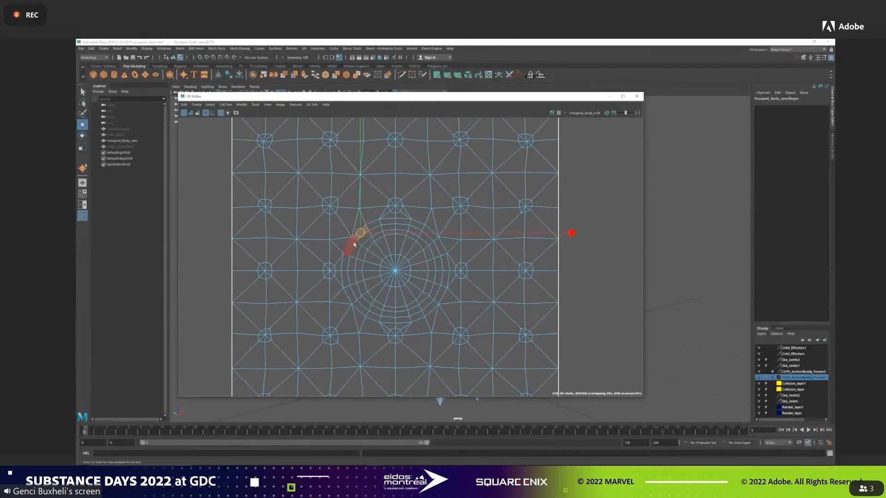
pyautogui.doubleClick(434, 310)
pyautogui.keyDown('shift'); pyautogui.doubleClick(364, 304); pyautogui.keyUp('shift')
pyautogui.keyDown('ctrl'); pyautogui.moveTo(458, 344); pyautogui.dragTo(422, 321); pyautogui.keyUp('ctrl')
pyautogui.keyDown('ctrl'); pyautogui.moveTo(353, 343); pyautogui.dragTo(367, 323); pyautogui.keyUp('ctrl')
pyautogui.keyDown('ctrl'); pyautogui.keyDown('shift'); pyautogui.moveTo(356, 260); pyautogui.dragTo(344, 281); pyautogui.keyUp('shift'); pyautogui.keyUp('ctrl')
pyautogui.keyDown('ctrl'); pyautogui.keyDown('shift'); pyautogui.moveTo(379, 239); pyautogui.dragTo(362, 227); pyautogui.keyUp('shift'); pyautogui.keyUp('ctrl')
pyautogui.keyDown('ctrl'); pyautogui.keyDown('shift'); pyautogui.moveTo(407, 255); pyautogui.dragTo(389, 228); pyautogui.keyUp('shift'); pyautogui.keyUp('ctrl')
pyautogui.keyDown('ctrl'); pyautogui.moveTo(353, 202); pyautogui.dragTo(363, 219); pyautogui.keyUp('ctrl')
pyautogui.keyDown('ctrl'); pyautogui.keyDown('shift'); pyautogui.moveTo(405, 250); pyautogui.dragTo(422, 228); pyautogui.keyUp('shift'); pyautogui.keyUp('ctrl')
pyautogui.keyDown('ctrl'); pyautogui.keyDown('shift'); pyautogui.moveTo(433, 271); pyautogui.dragTo(443, 258); pyautogui.keyUp('shift'); pyautogui.keyUp('ctrl')
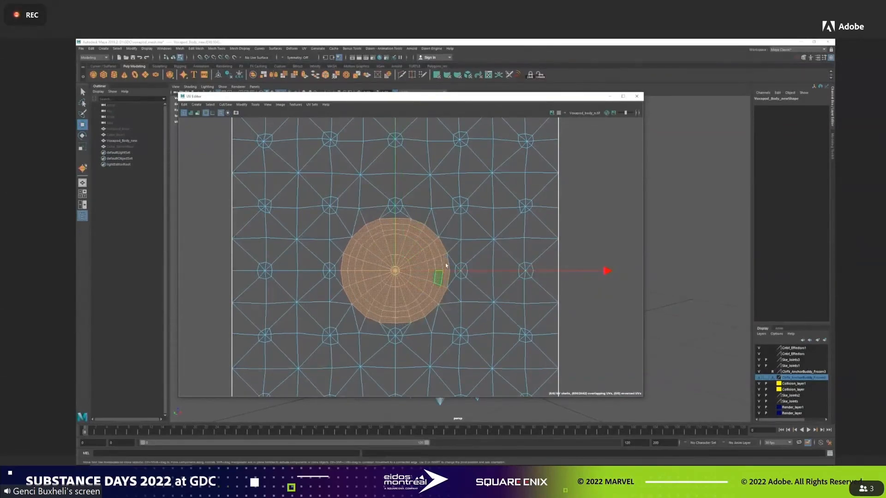
pyautogui.moveTo(510, 99); pyautogui.dragTo(265, 135)
pyautogui.keyDown('alt'); pyautogui.moveTo(625, 275); pyautogui.dragTo(643, 228); pyautogui.keyUp('alt')
pyautogui.click(549, 268)
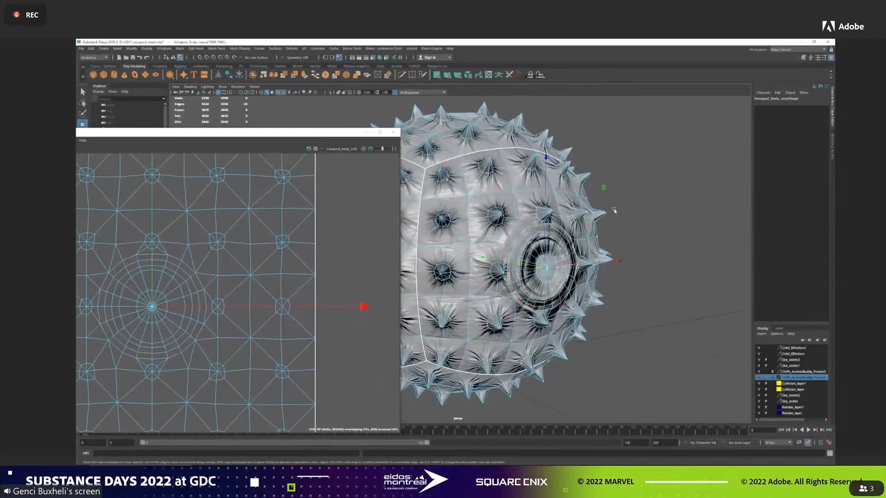
pyautogui.keyDown('alt'); pyautogui.moveTo(613, 208); pyautogui.dragTo(646, 217, button='right'); pyautogui.keyUp('alt')
pyautogui.keyDown('alt'); pyautogui.moveTo(646, 217); pyautogui.dragTo(623, 219); pyautogui.keyUp('alt')
pyautogui.hotkey('ctrl', 'z')
# Shrink the face selection of the circular eye area twice.
pyautogui.keyDown('alt'); pyautogui.moveTo(263, 288); pyautogui.dragTo(287, 276, button='middle'); pyautogui.keyUp('alt')
pyautogui.scroll(2, 279, 252)
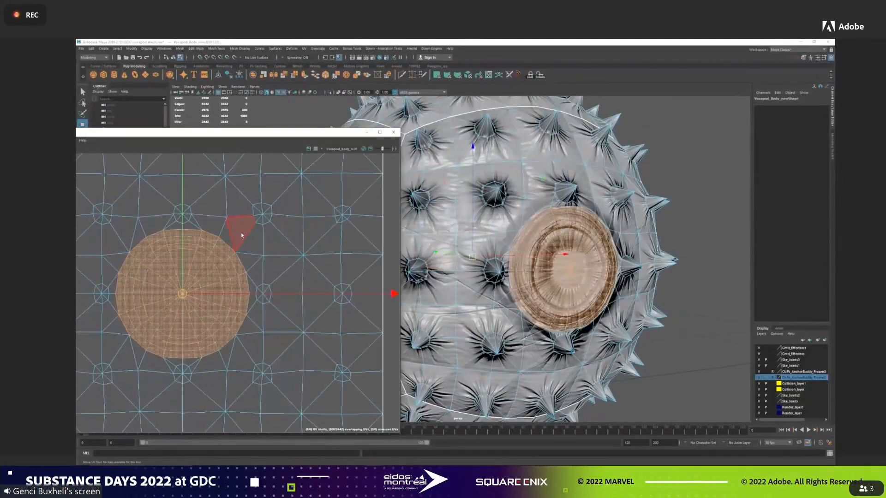
pyautogui.click(115, 50)
pyautogui.click(127, 108)
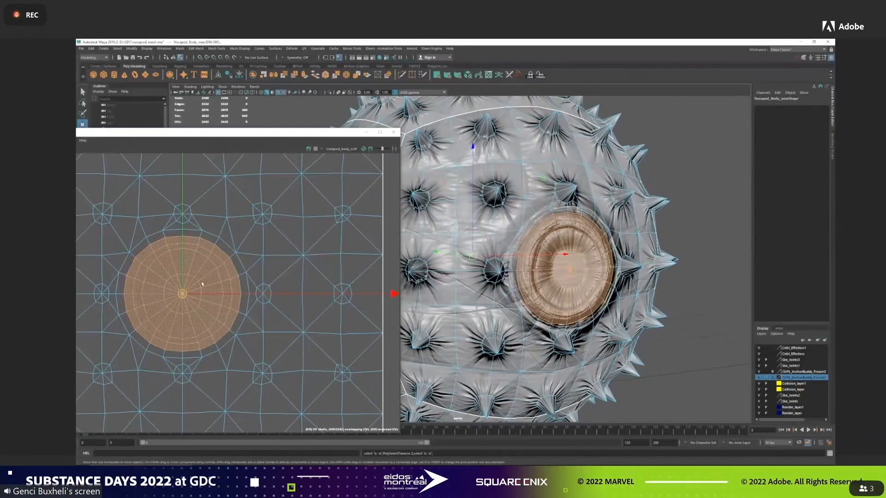
pyautogui.press('g')
# Adjust the depth of the selected eye-socket faces on the body and return to object mode.
pyautogui.moveTo(164, 273)
pyautogui.keyDown('ctrl'); pyautogui.mouseDown()
pyautogui.moveTo(205, 315)
pyautogui.moveTo(164, 268)
pyautogui.mouseUp(); pyautogui.keyUp('ctrl')
pyautogui.keyDown('ctrl'); pyautogui.moveTo(173, 276); pyautogui.dragTo(203, 319); pyautogui.keyUp('ctrl')
pyautogui.keyDown('alt'); pyautogui.moveTo(203, 319); pyautogui.dragTo(417, 286, button='middle'); pyautogui.keyUp('alt')
pyautogui.keyDown('alt'); pyautogui.moveTo(526, 279); pyautogui.dragTo(454, 272); pyautogui.keyUp('alt')
pyautogui.keyDown('alt'); pyautogui.moveTo(317, 248); pyautogui.dragTo(231, 246, button='middle'); pyautogui.keyUp('alt')
pyautogui.moveTo(277, 225); pyautogui.dragTo(278, 205, button='right')
pyautogui.keyDown('alt'); pyautogui.moveTo(417, 258); pyautogui.dragTo(583, 214); pyautogui.keyUp('alt')
pyautogui.press('F8')
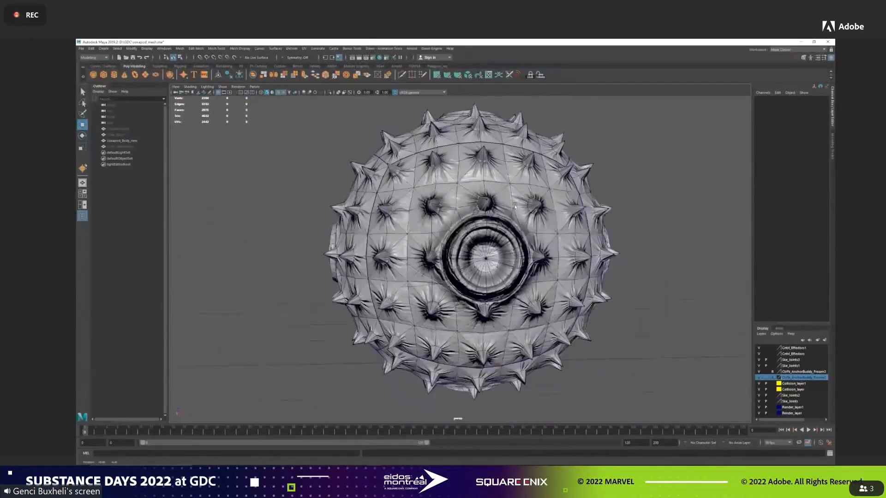
pyautogui.keyDown('alt'); pyautogui.moveTo(515, 206); pyautogui.dragTo(386, 250); pyautogui.keyUp('alt')
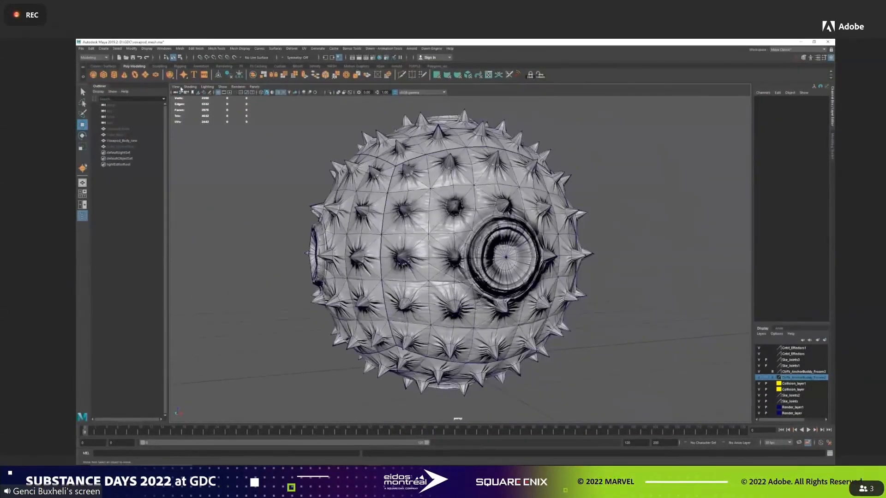
# Delete the history of Voxapod_Body_new and display the body without its wireframe.
pyautogui.click(122, 141)
pyautogui.click(94, 49)
pyautogui.click(198, 118)
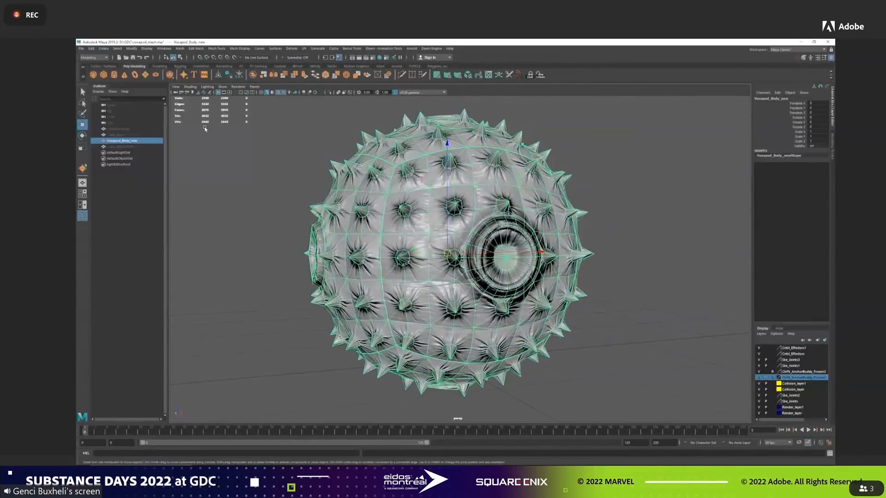
pyautogui.click(680, 212)
pyautogui.moveTo(680, 211)
pyautogui.keyDown('alt'); pyautogui.mouseDown()
pyautogui.moveTo(663, 216)
pyautogui.moveTo(670, 216)
pyautogui.mouseUp(); pyautogui.keyUp('alt')
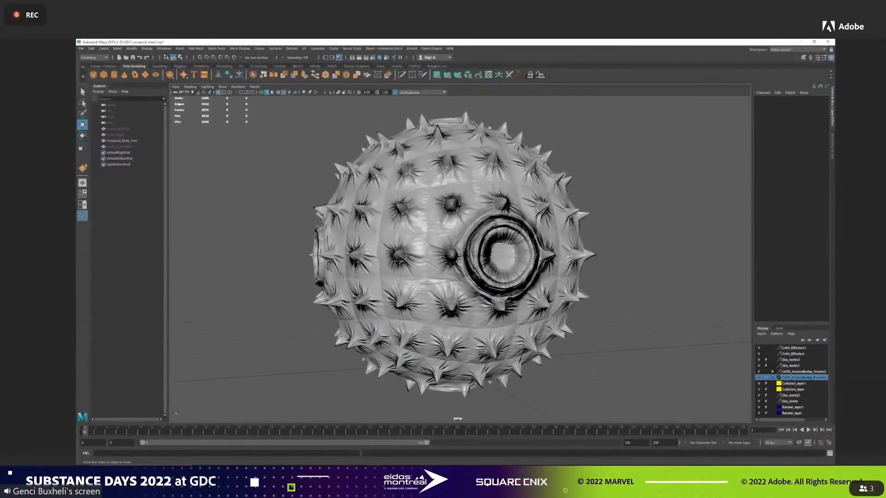
# Open the Hypershade and connect a file texture with the body colour image to the blinn1 material's Color.
pyautogui.click(503, 175)
pyautogui.click(380, 57)
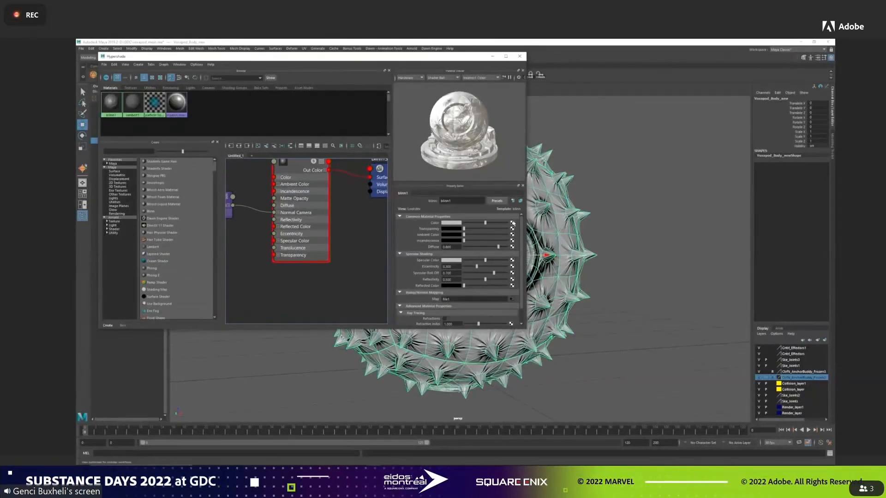
pyautogui.click(513, 223)
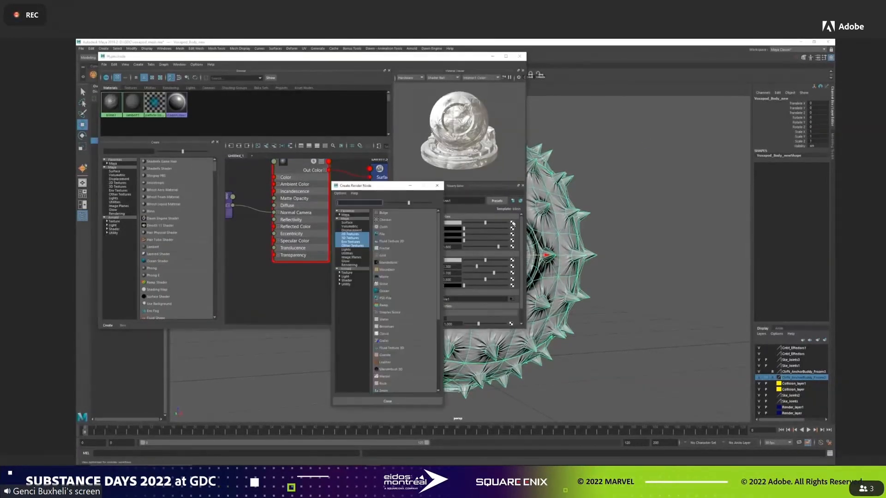
pyautogui.click(384, 234)
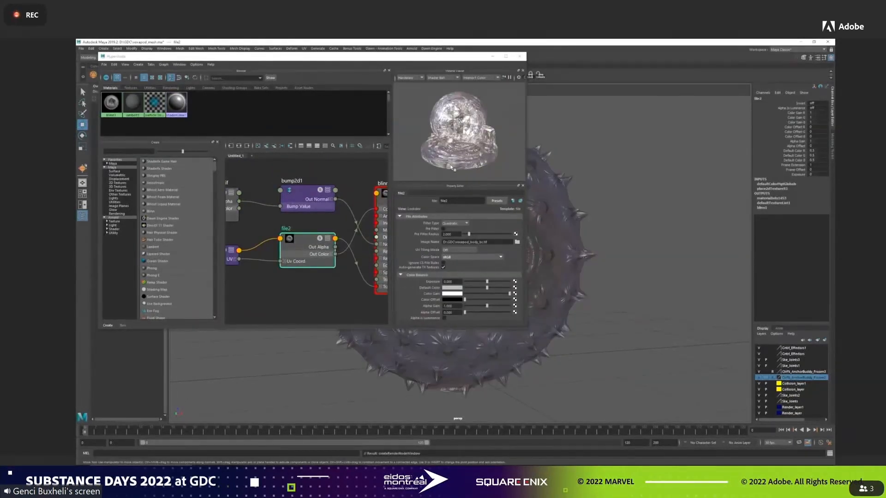
# Disconnect the file2 texture from blinn1's Transparency, close the Hypershade and inspect the textured body.
pyautogui.click(272, 275)
pyautogui.keyDown('alt'); pyautogui.moveTo(275, 269); pyautogui.dragTo(256, 252, button='middle'); pyautogui.keyUp('alt')
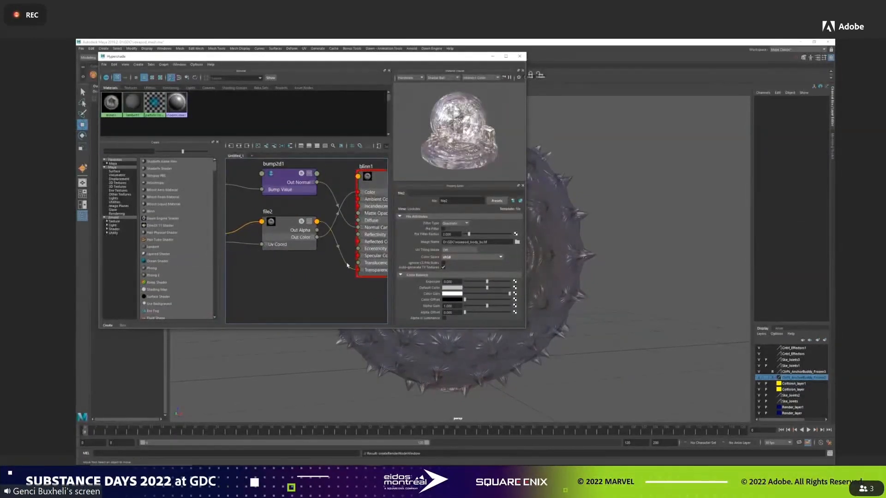
pyautogui.moveTo(348, 268); pyautogui.dragTo(347, 271)
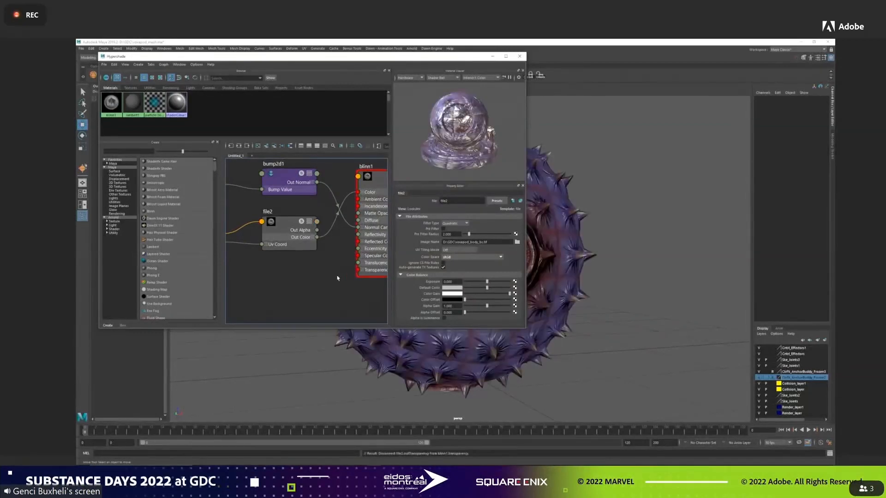
pyautogui.click(520, 56)
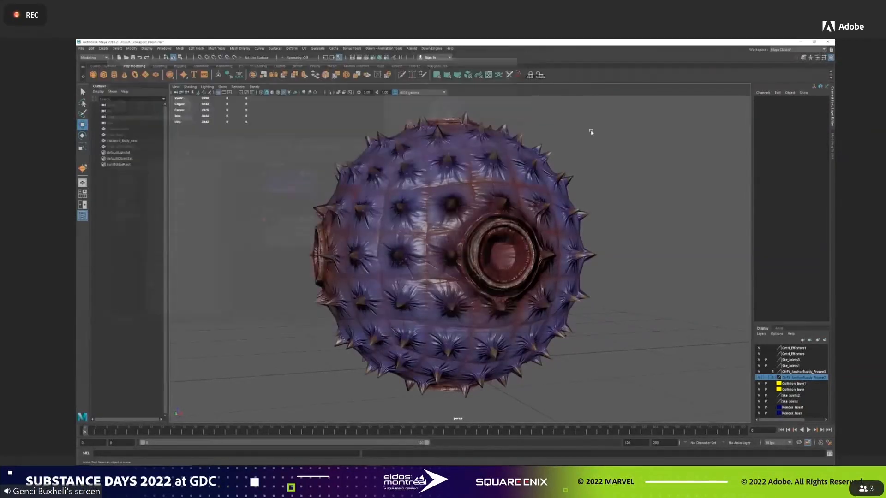
pyautogui.keyDown('alt'); pyautogui.moveTo(611, 184); pyautogui.dragTo(702, 186); pyautogui.keyUp('alt')
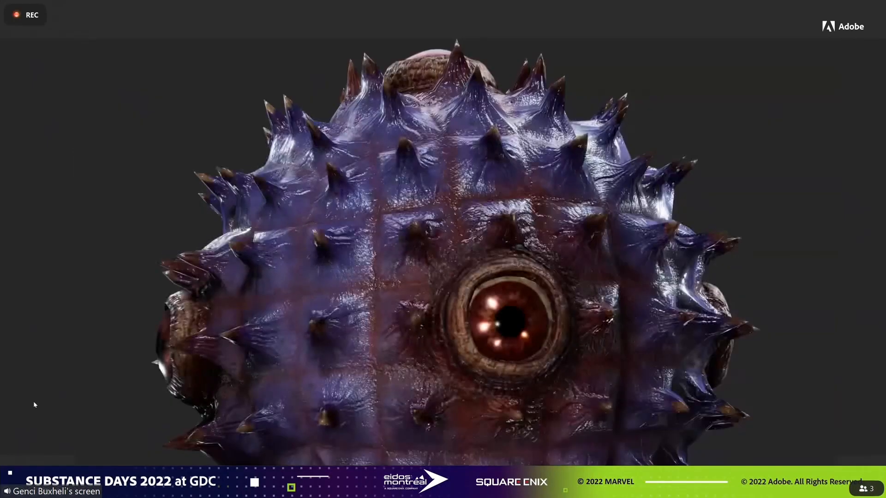
pyautogui.press('Right')
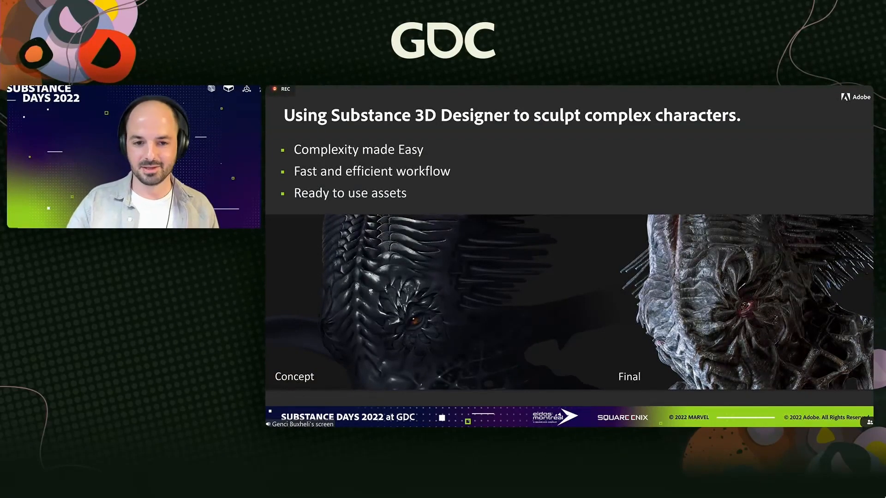
pyautogui.press('Right')
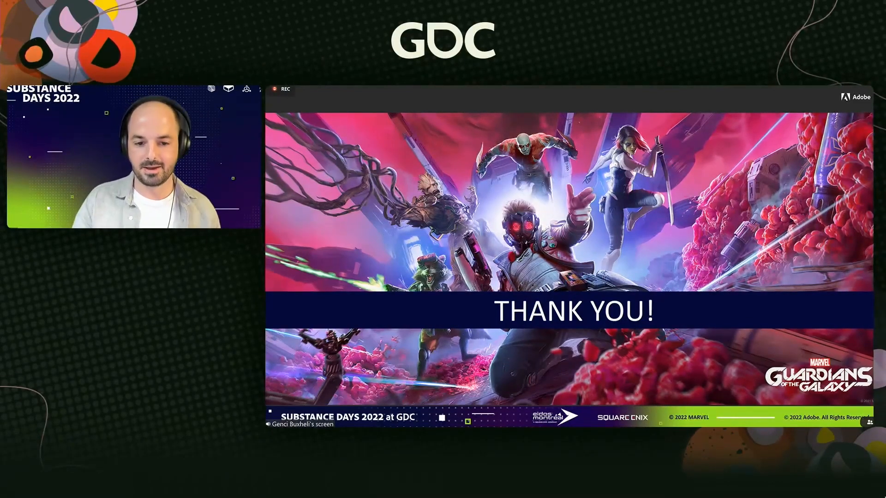
pyautogui.press('Right')
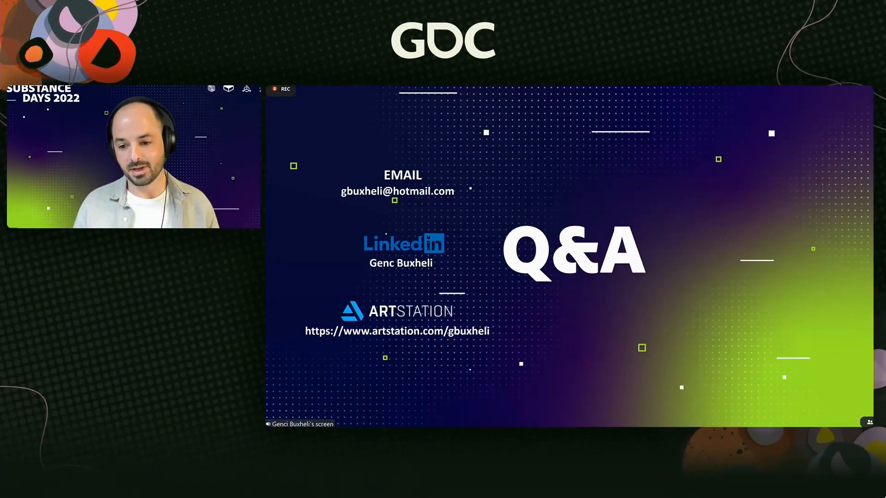